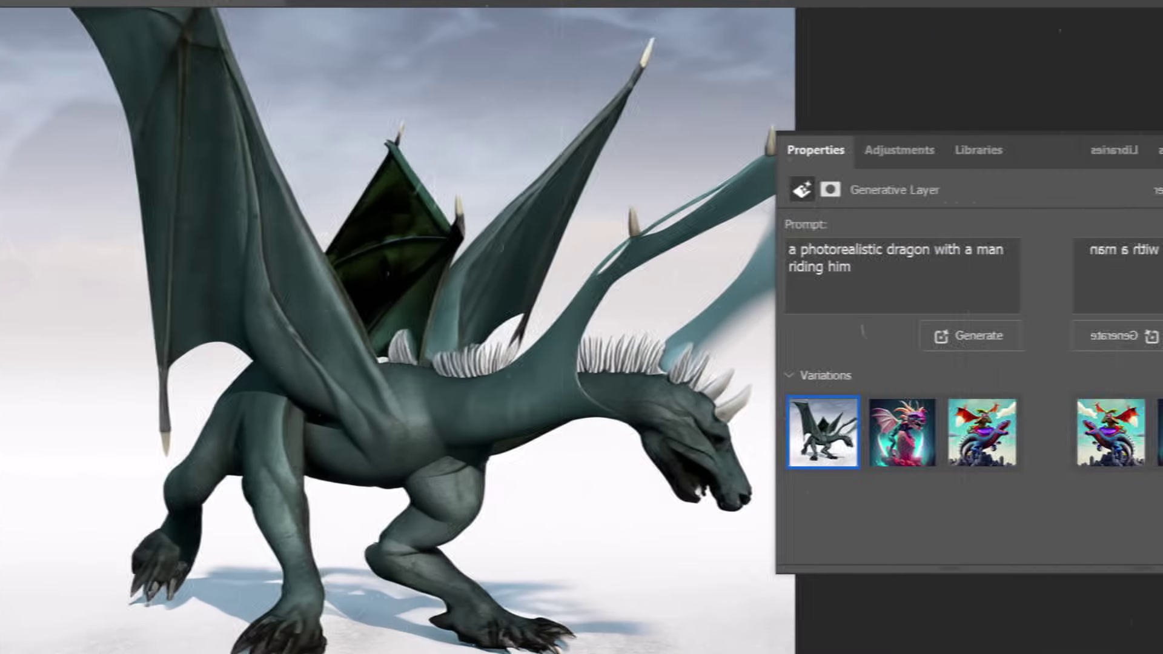
- Generate from the dragon prompt and hide the top layers to compare the dragon variations
{"action": "left_click", "coordinate": [900, 434]}
{"action": "left_click", "coordinate": [1098, 433]}
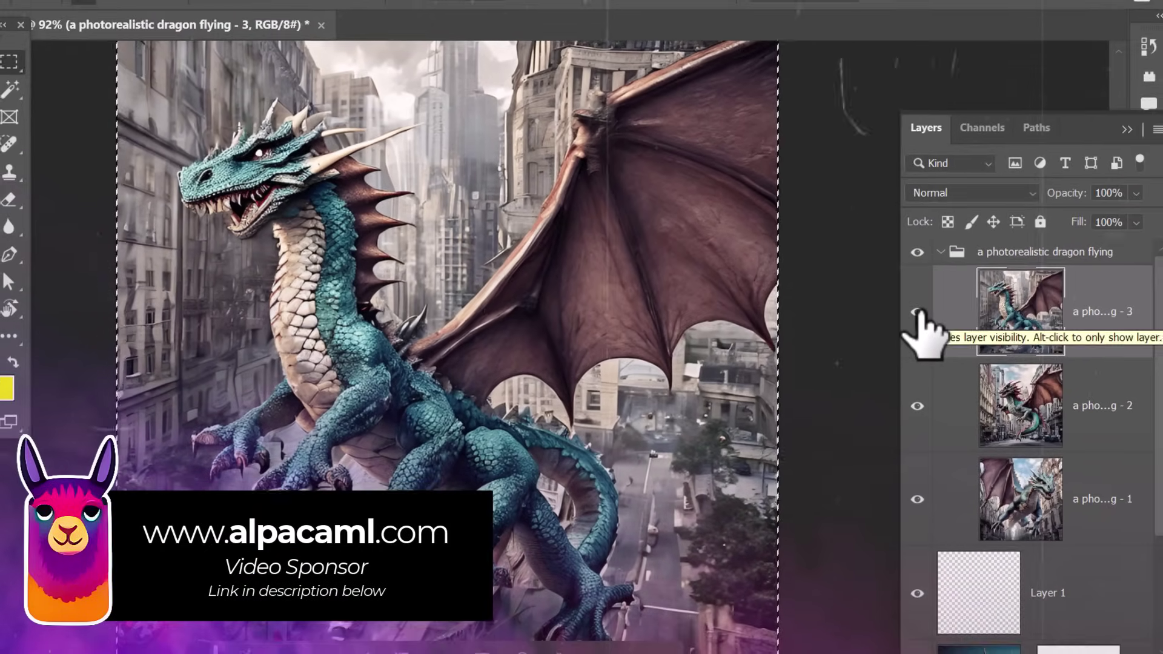
{"action": "left_click", "coordinate": [1006, 309]}
{"action": "left_click", "coordinate": [884, 402]}
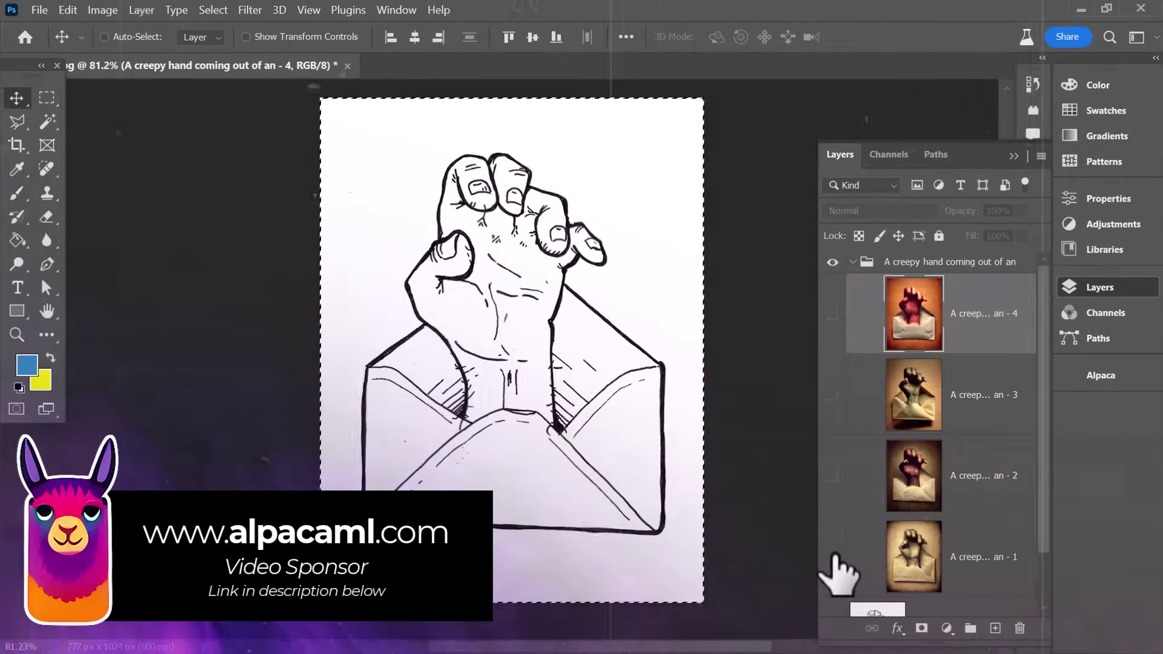
- In the creepy-hand file, turn on every generation layer, ending with the red hand on top
{"action": "left_click", "coordinate": [835, 566]}
{"action": "left_click", "coordinate": [860, 481]}
{"action": "left_click", "coordinate": [860, 395]}
{"action": "left_click", "coordinate": [860, 310]}
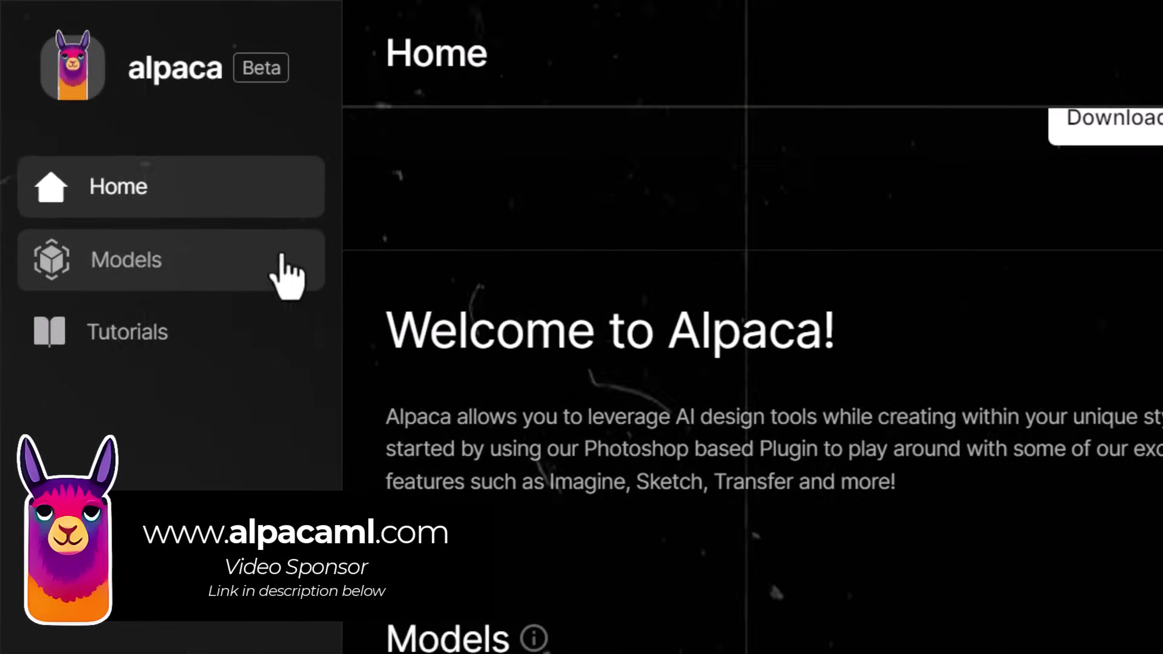
- Go to the Models page from the Alpaca site's left sidebar
{"action": "left_click", "coordinate": [112, 227]}
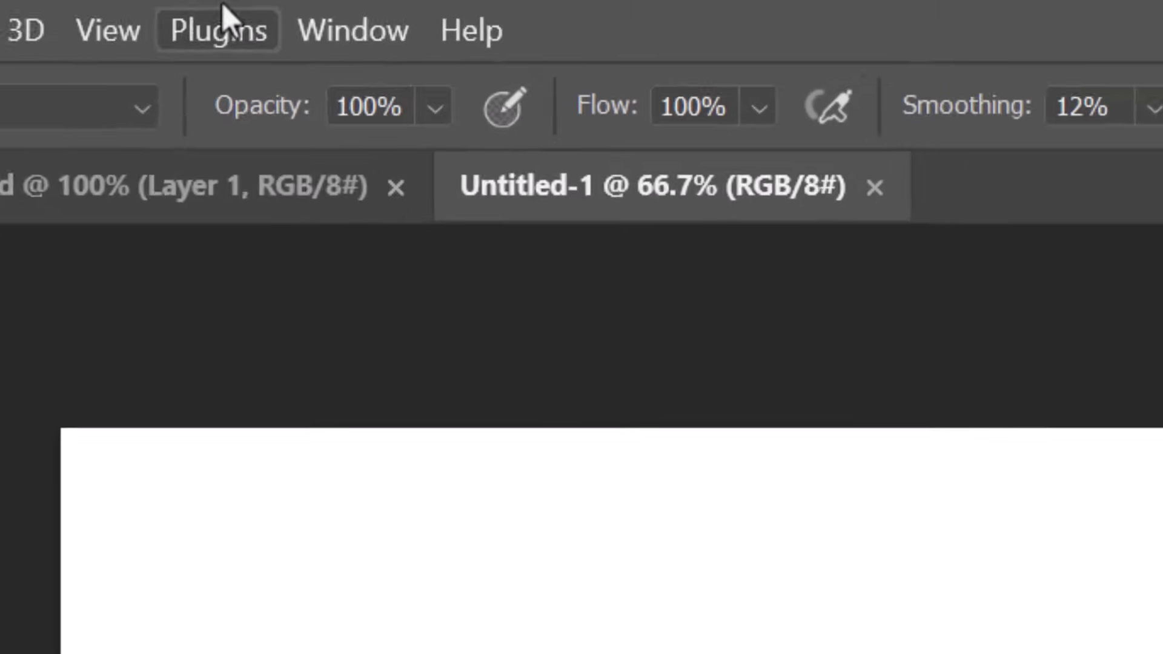
- Launch the Alpaca panel through Plugins > Alpaca > Alpaca
{"action": "left_click", "coordinate": [350, 10]}
{"action": "mouse_move", "coordinate": [252, 293]}
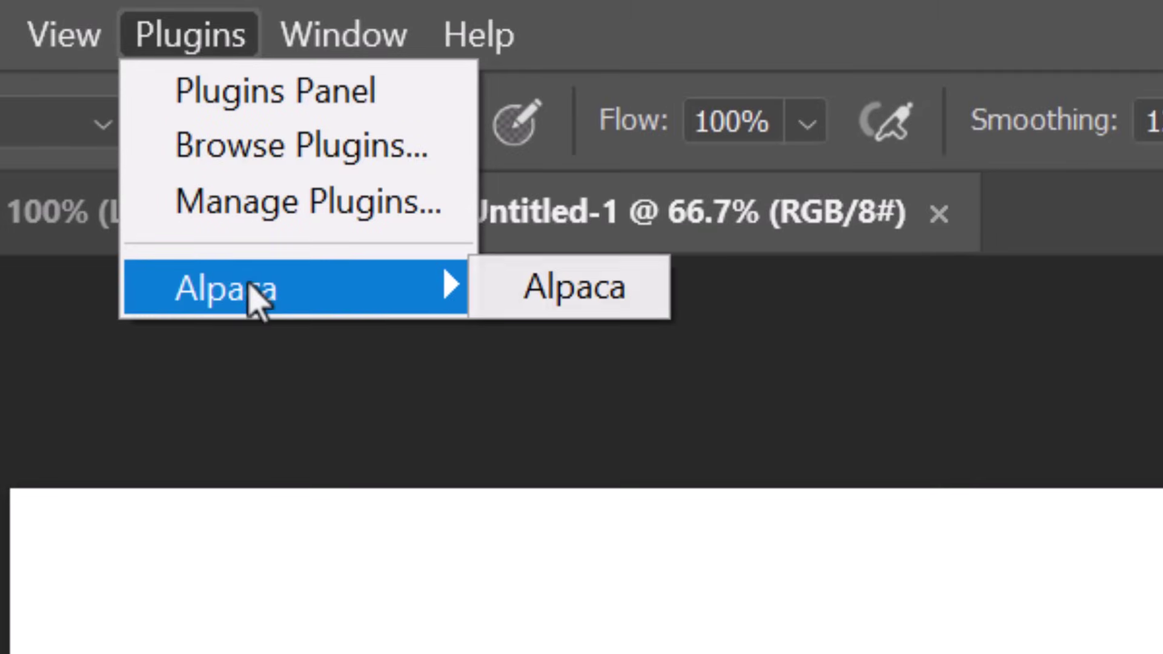
{"action": "left_click", "coordinate": [540, 290]}
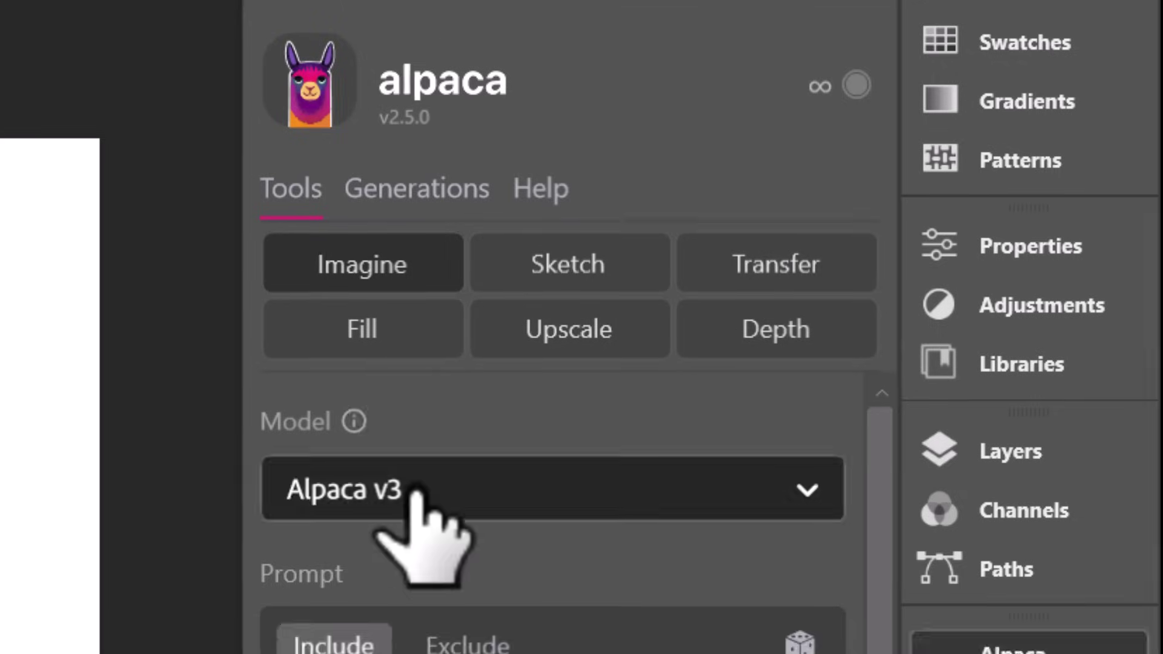
- Look through the Model list, keep Alpaca v3, and expand Advanced Settings
{"action": "left_click", "coordinate": [391, 522]}
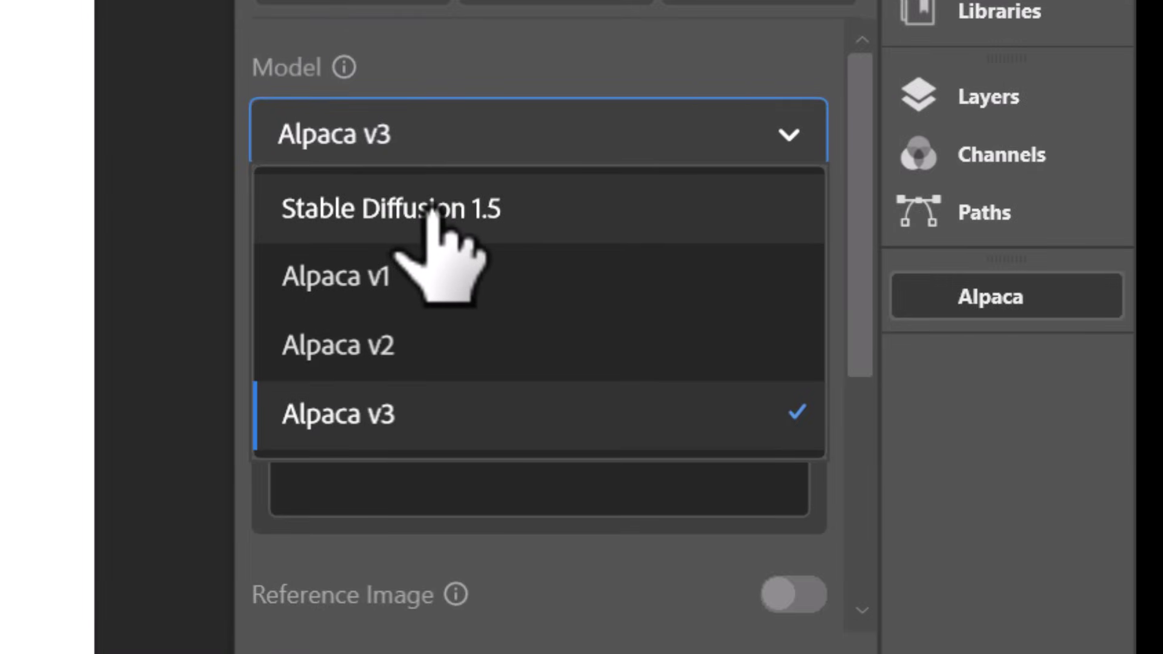
{"action": "left_click", "coordinate": [540, 72]}
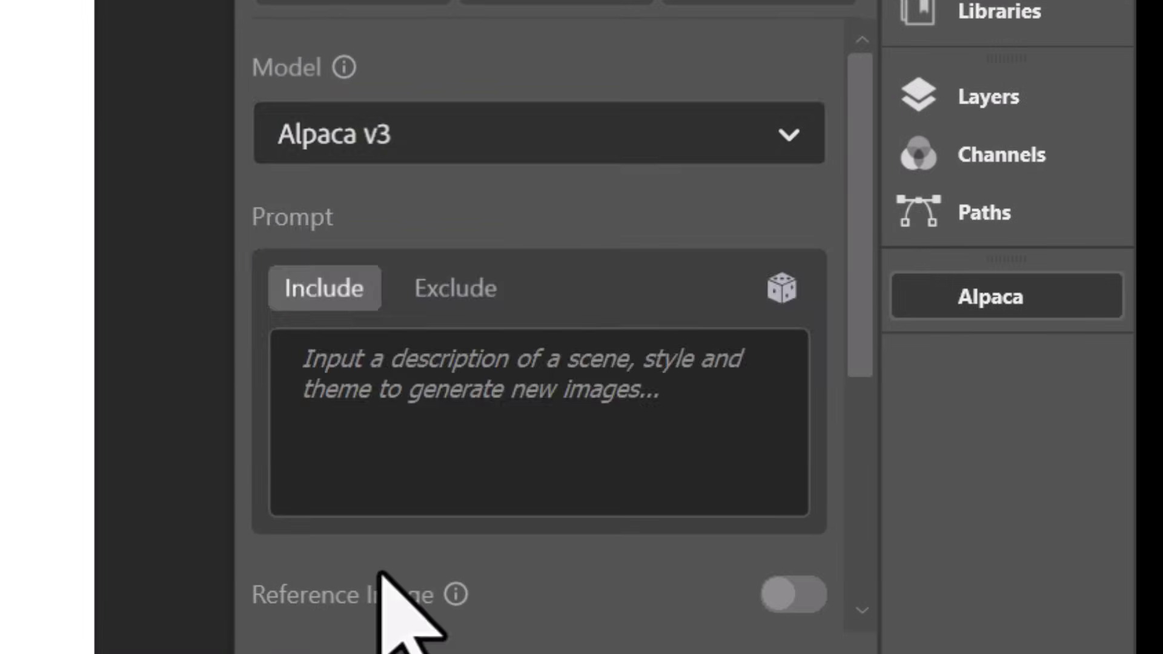
{"action": "scroll", "coordinate": [379, 571], "scroll_direction": "down", "scroll_amount": 5}
{"action": "left_click", "coordinate": [283, 572]}
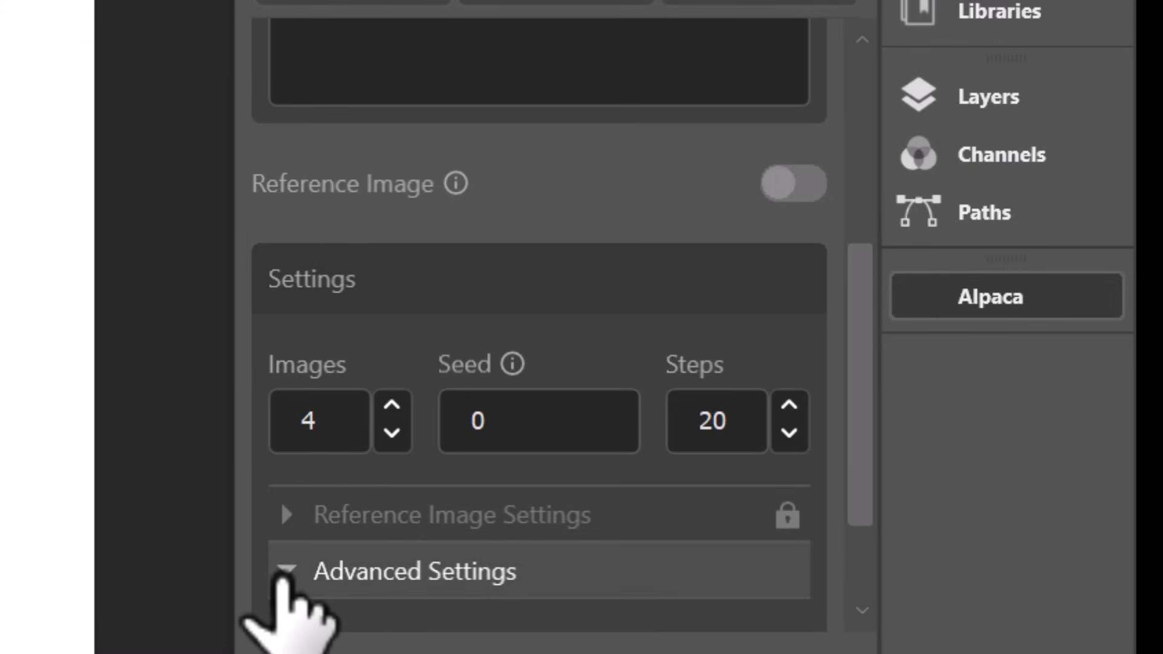
{"action": "scroll", "coordinate": [384, 537], "scroll_direction": "up", "scroll_amount": 5}
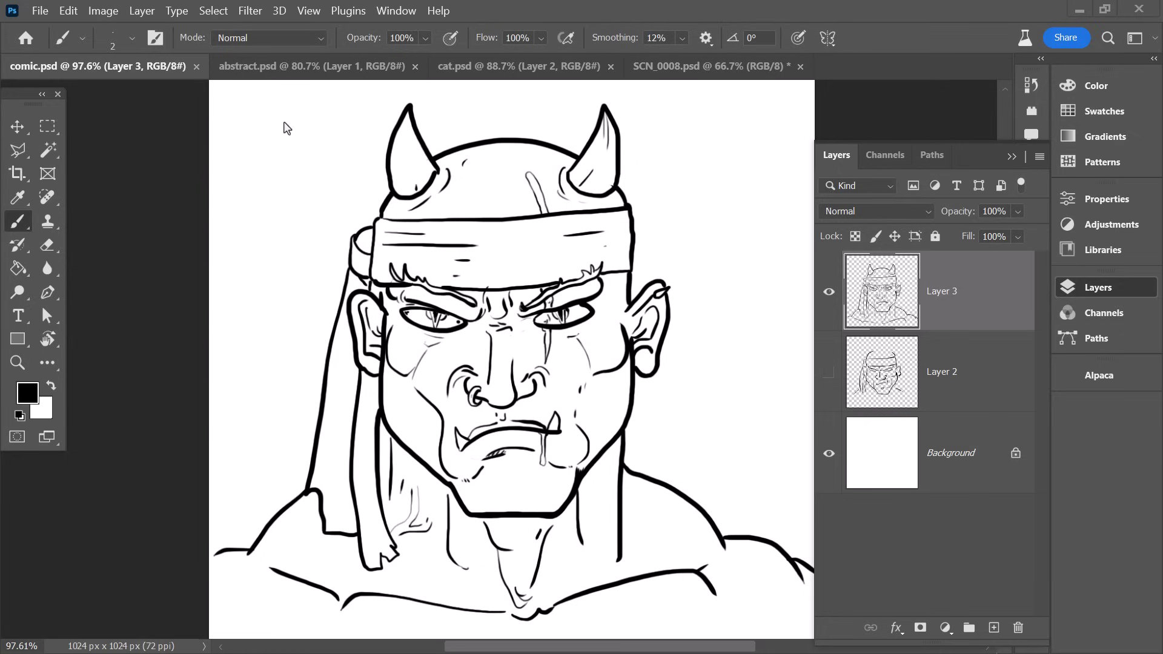
- Look at abstract.psd and cat.psd, then hide the red hand layer in SCN_0008.psd
{"action": "left_click", "coordinate": [283, 68]}
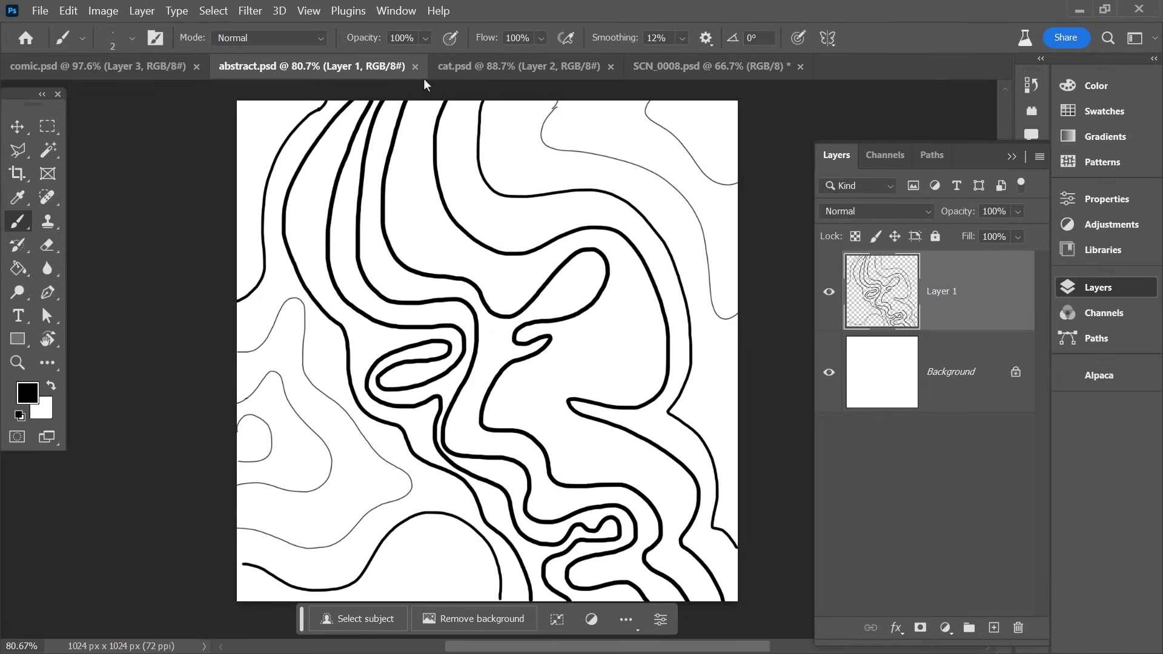
{"action": "left_click", "coordinate": [460, 71]}
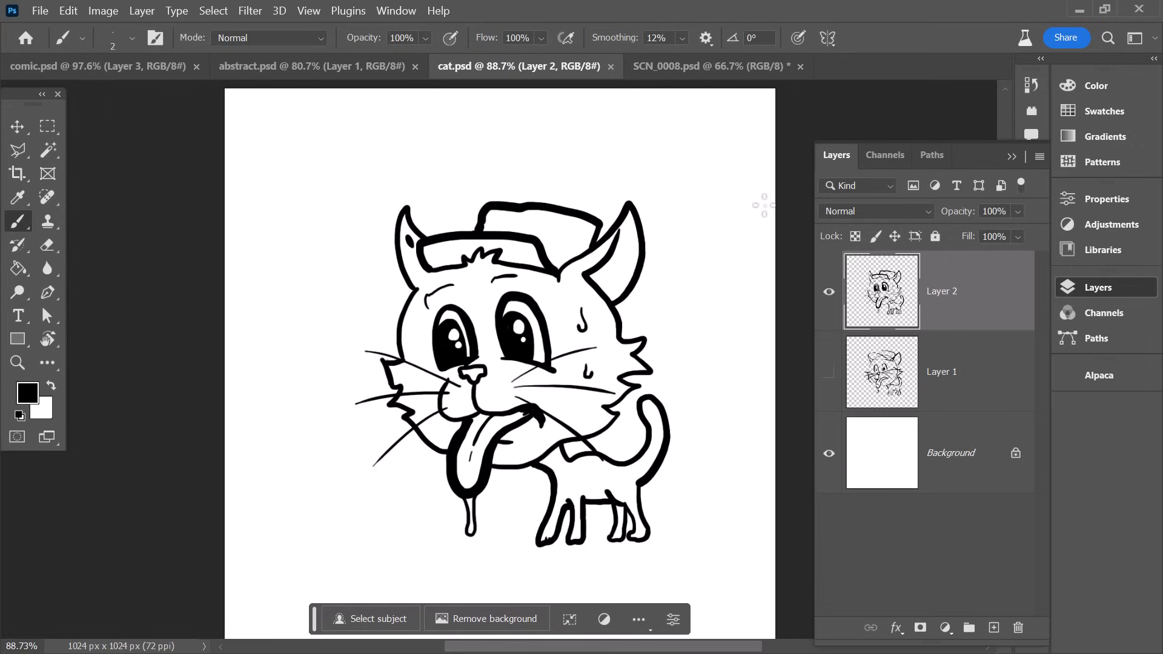
{"action": "left_click", "coordinate": [670, 73]}
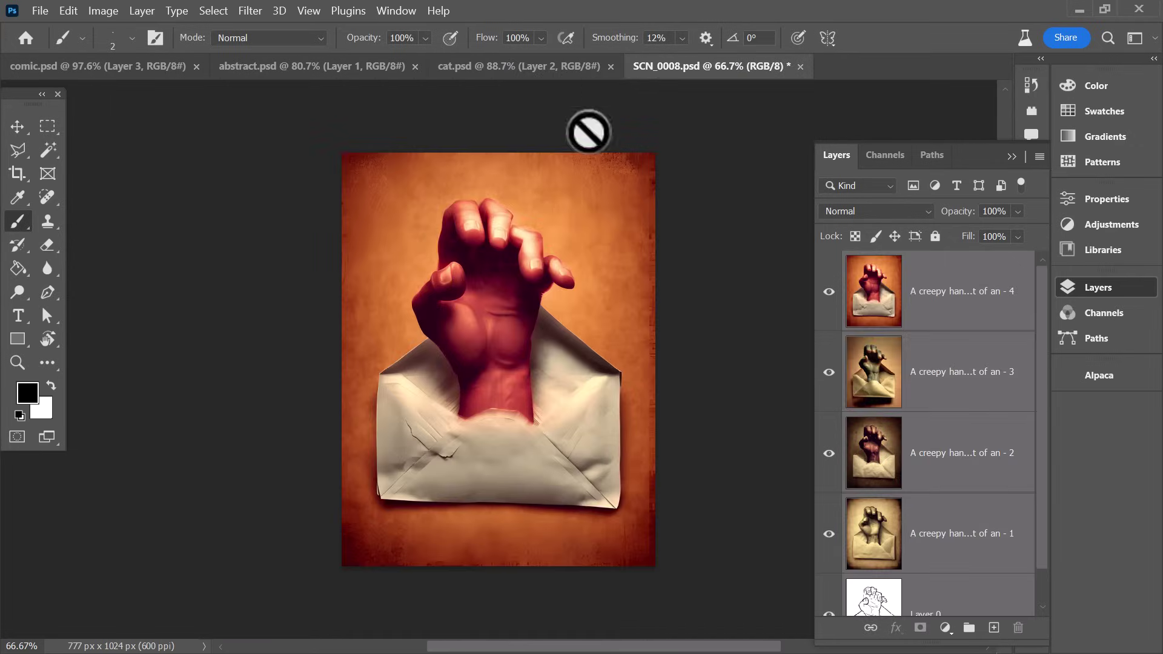
{"action": "left_click", "coordinate": [830, 292]}
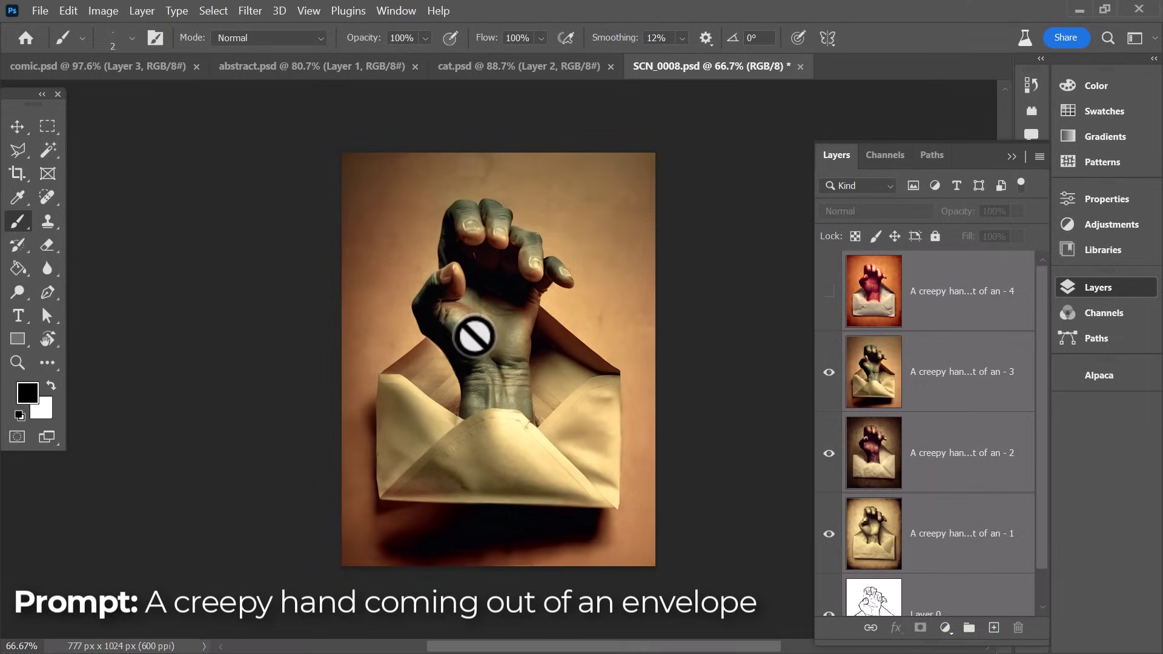
- Zoom in on the hand's wrist, then return to comic.psd and zoom around the headband
{"action": "key", "text": "z"}
{"action": "mouse_move", "coordinate": [475, 303]}
{"action": "left_mouse_down"}
{"action": "mouse_move", "coordinate": [511, 338]}
{"action": "mouse_move", "coordinate": [490, 324]}
{"action": "left_mouse_up"}
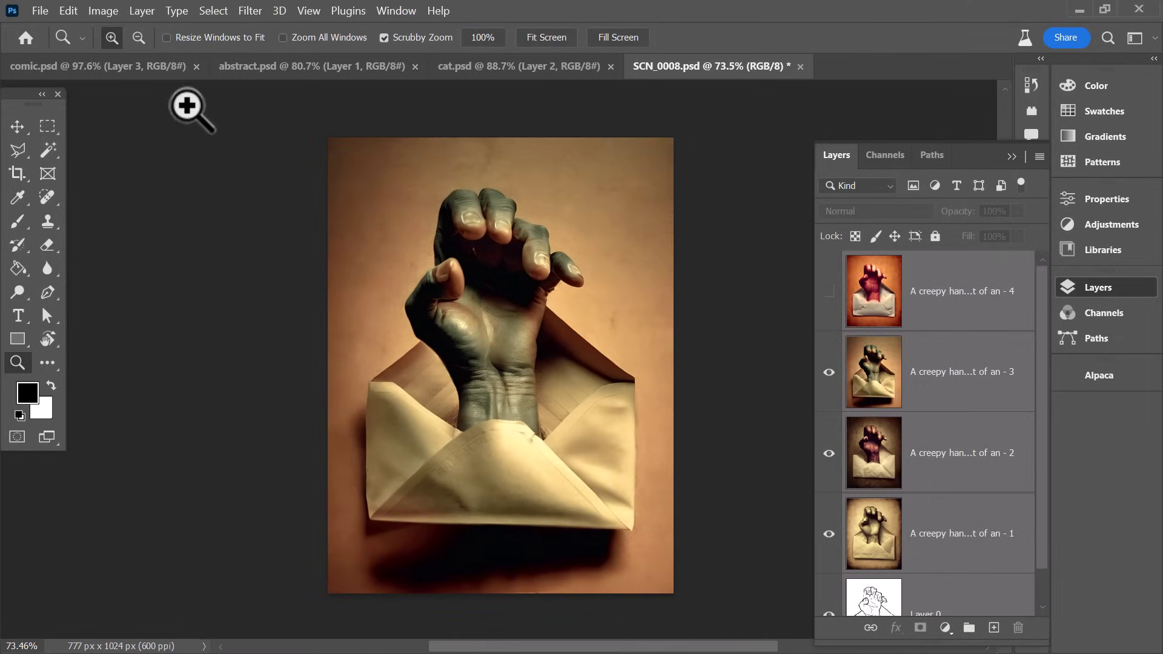
{"action": "left_click", "coordinate": [103, 69]}
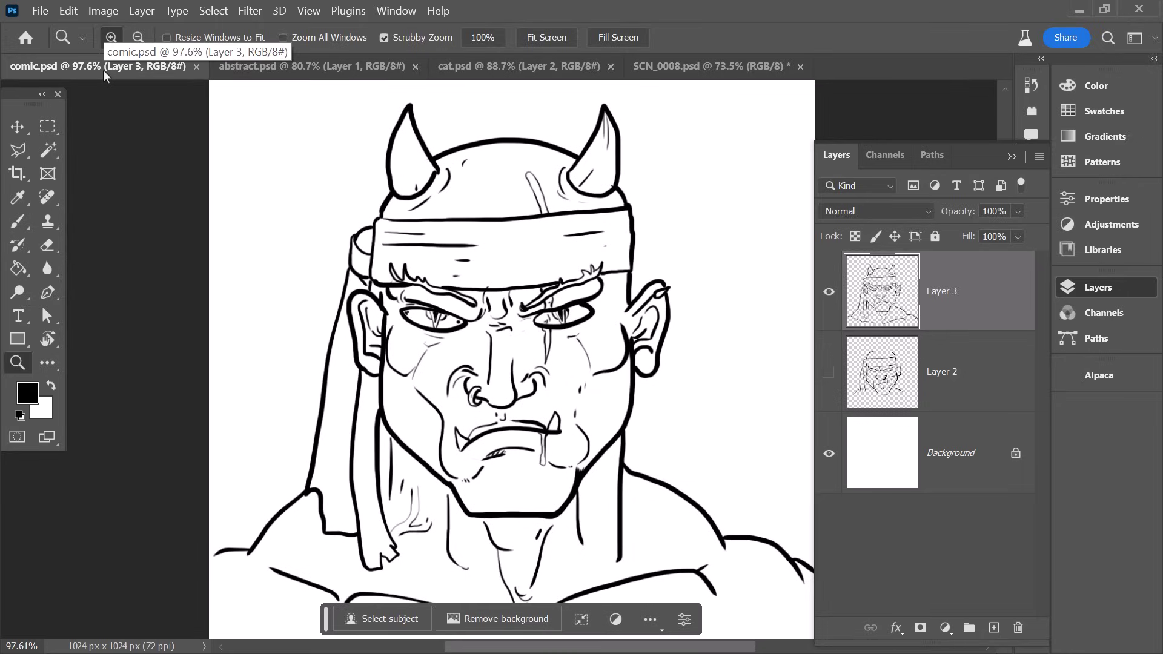
{"action": "left_click_drag", "start_coordinate": [558, 187], "coordinate": [541, 217]}
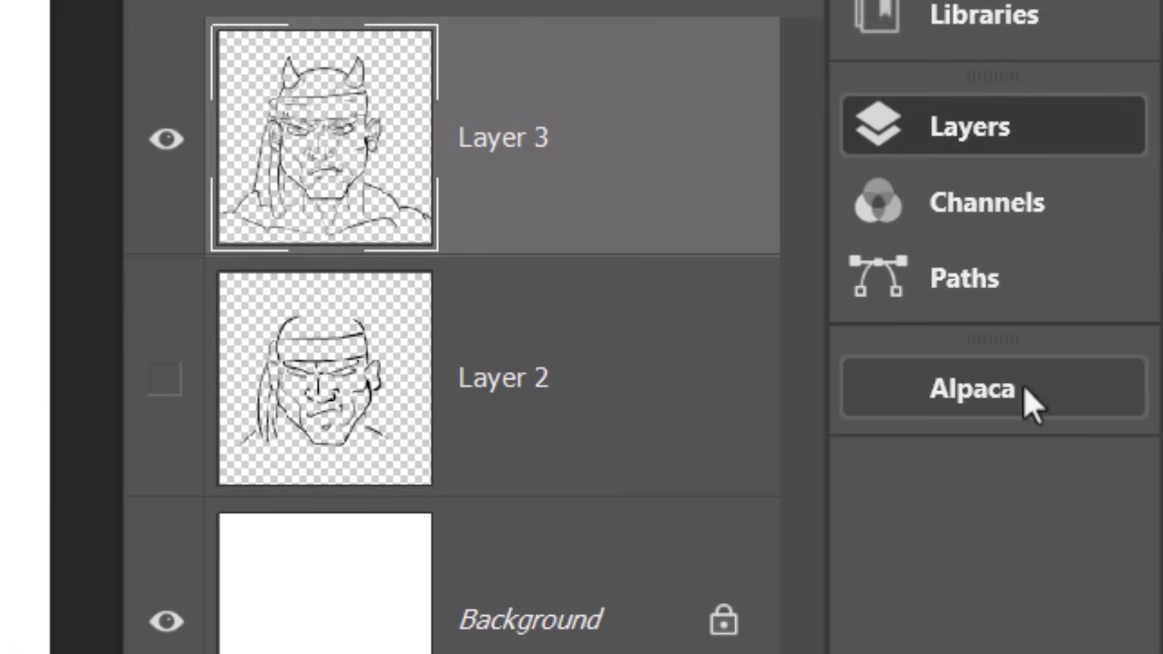
- Open the Alpaca panel and switch it to Sketch generation
{"action": "left_click", "coordinate": [1029, 403]}
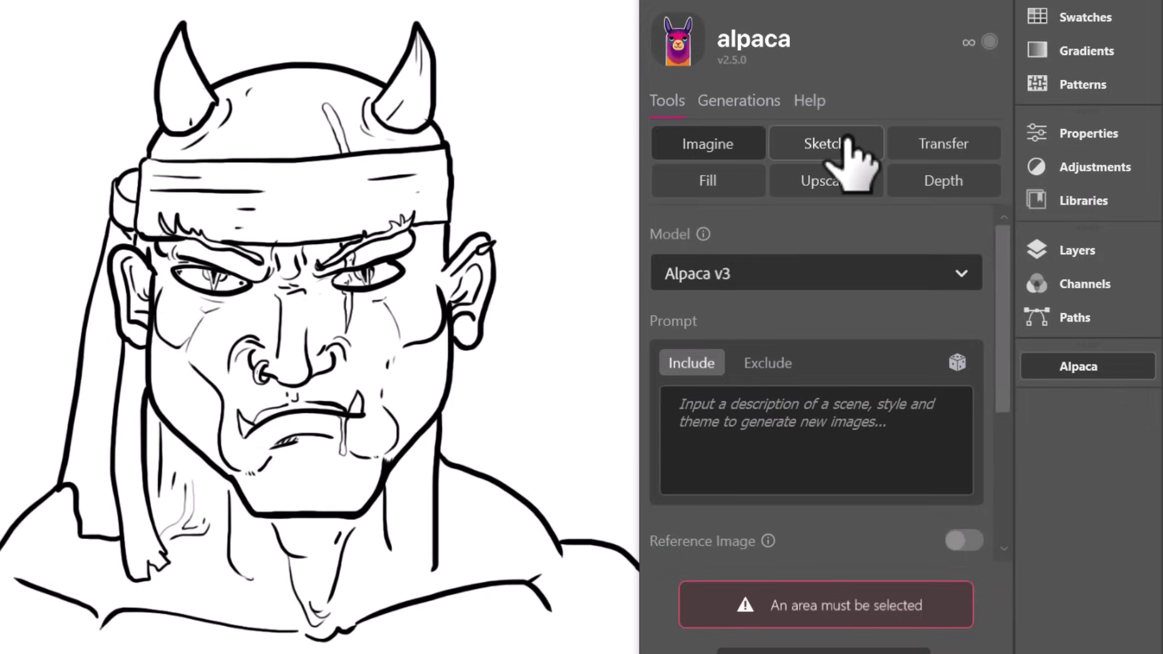
{"action": "left_click", "coordinate": [848, 148]}
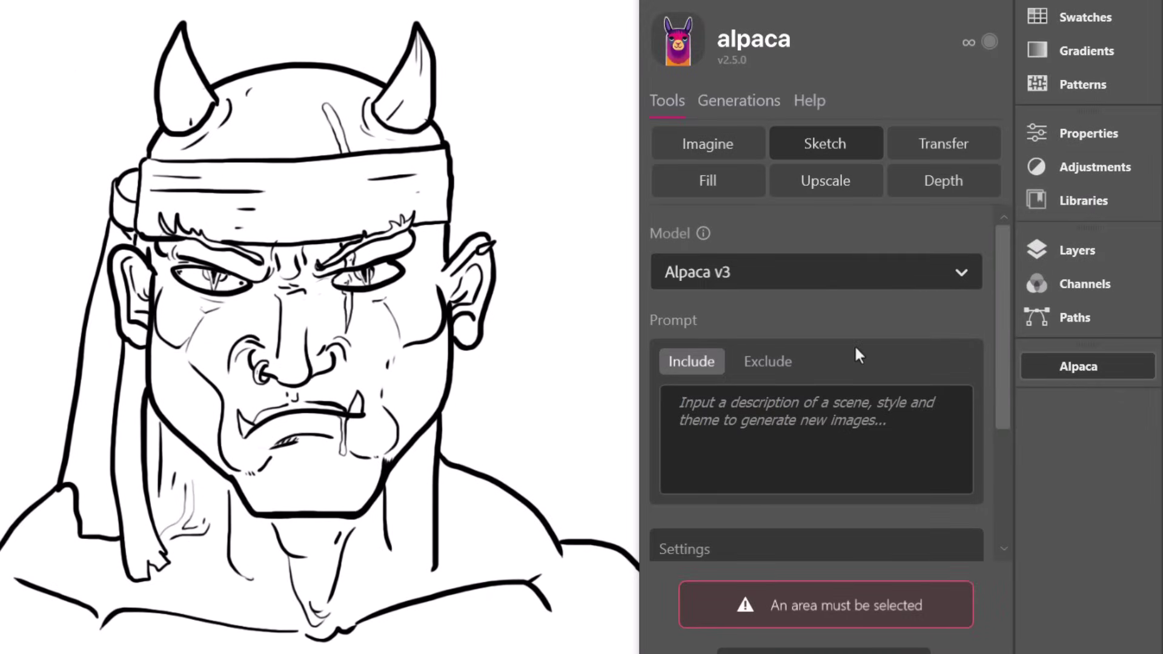
{"action": "scroll", "coordinate": [833, 429], "scroll_direction": "down", "scroll_amount": 3}
{"action": "scroll", "coordinate": [834, 431], "scroll_direction": "up", "scroll_amount": 3}
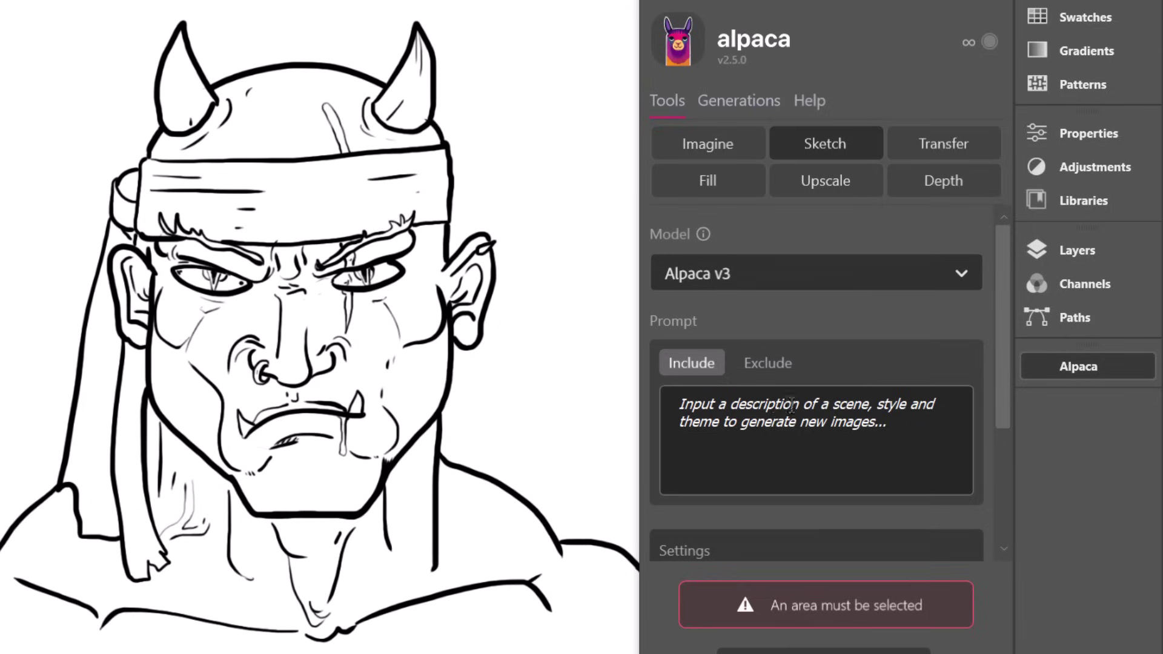
{"action": "left_click_drag", "start_coordinate": [1001, 411], "coordinate": [1005, 558]}
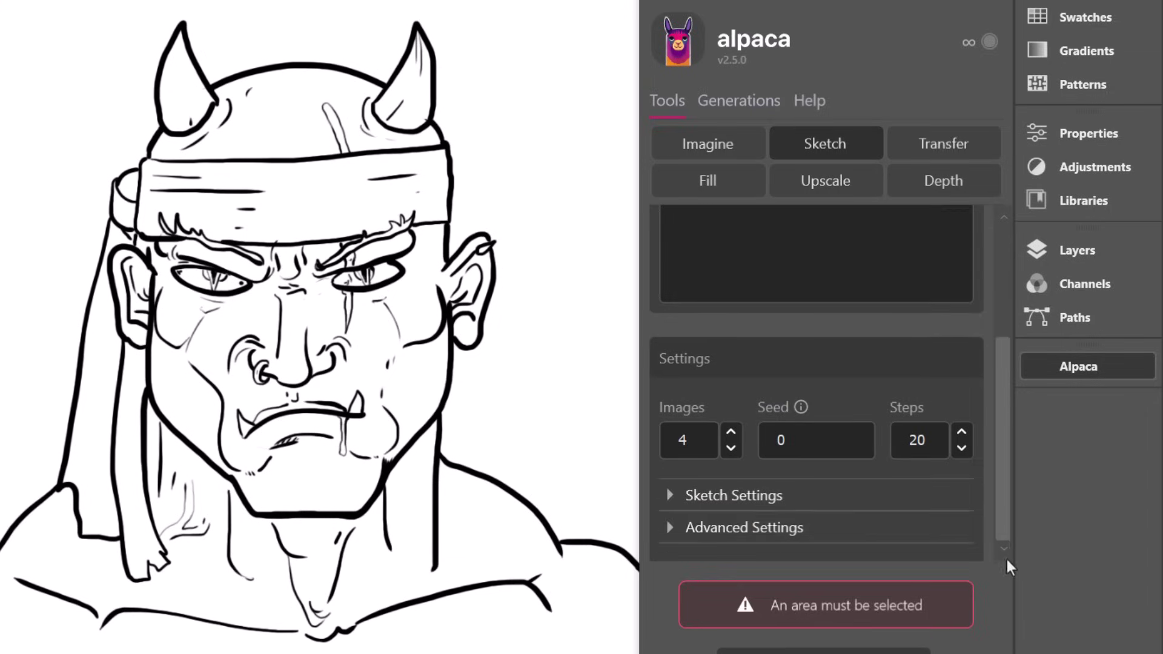
- Expand Sketch Settings with Accurate sketch type kept, and expand Advanced Settings
{"action": "left_click", "coordinate": [673, 496]}
{"action": "scroll", "coordinate": [696, 460], "scroll_direction": "down", "scroll_amount": 3}
{"action": "left_click", "coordinate": [885, 342]}
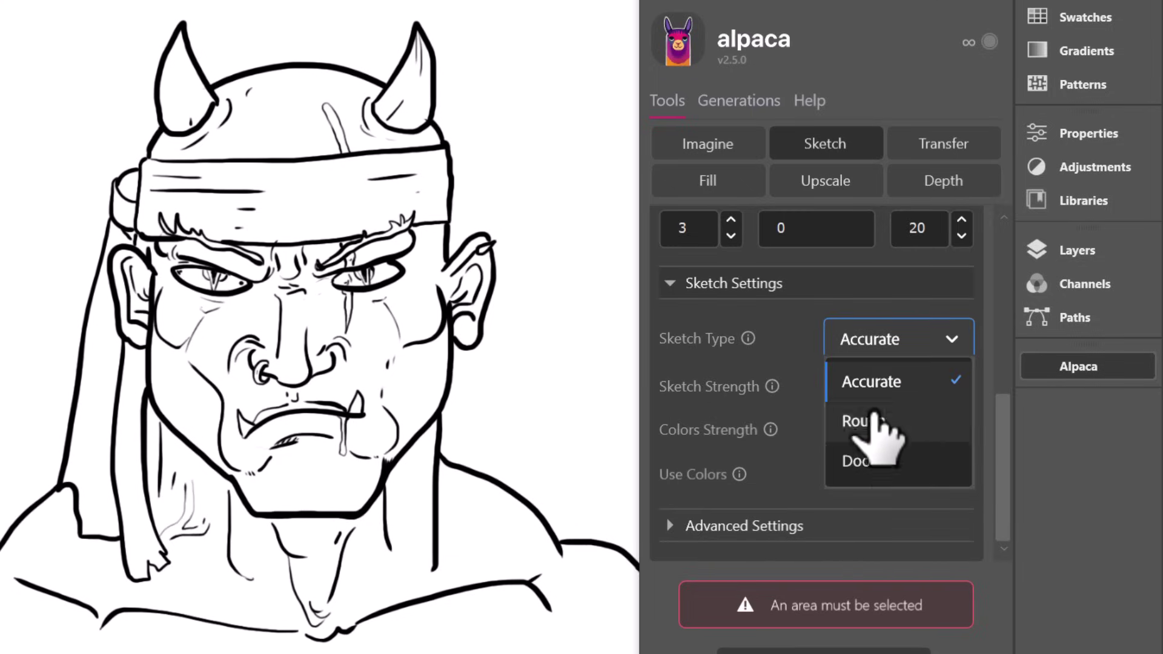
{"action": "left_click", "coordinate": [789, 322]}
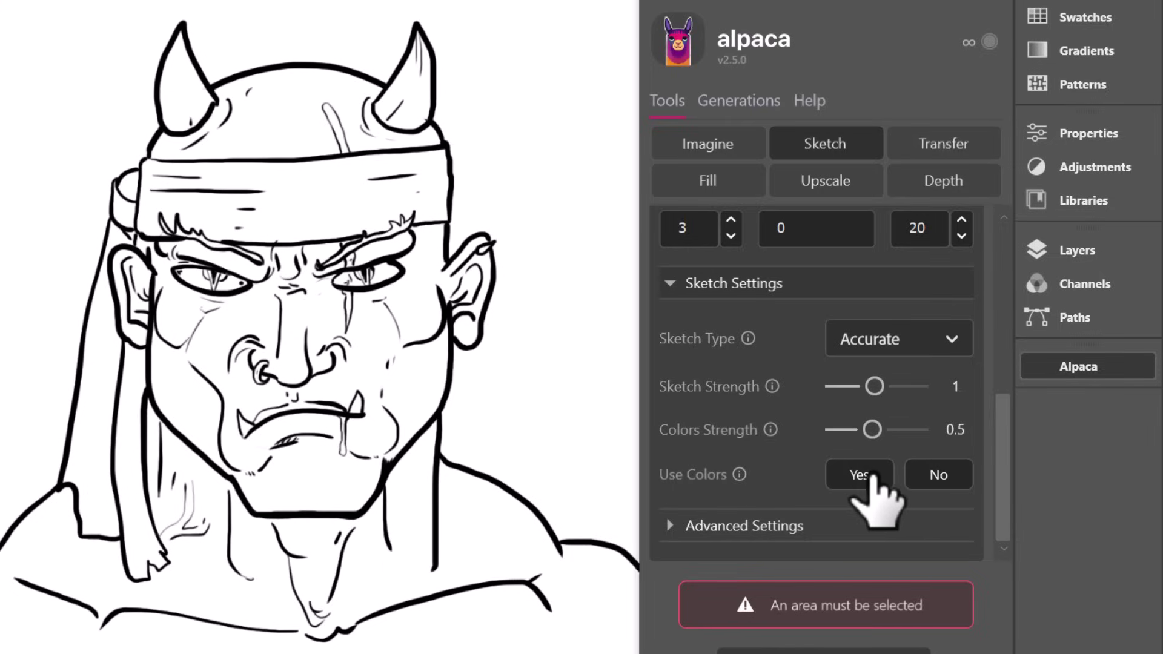
{"action": "left_click", "coordinate": [798, 526]}
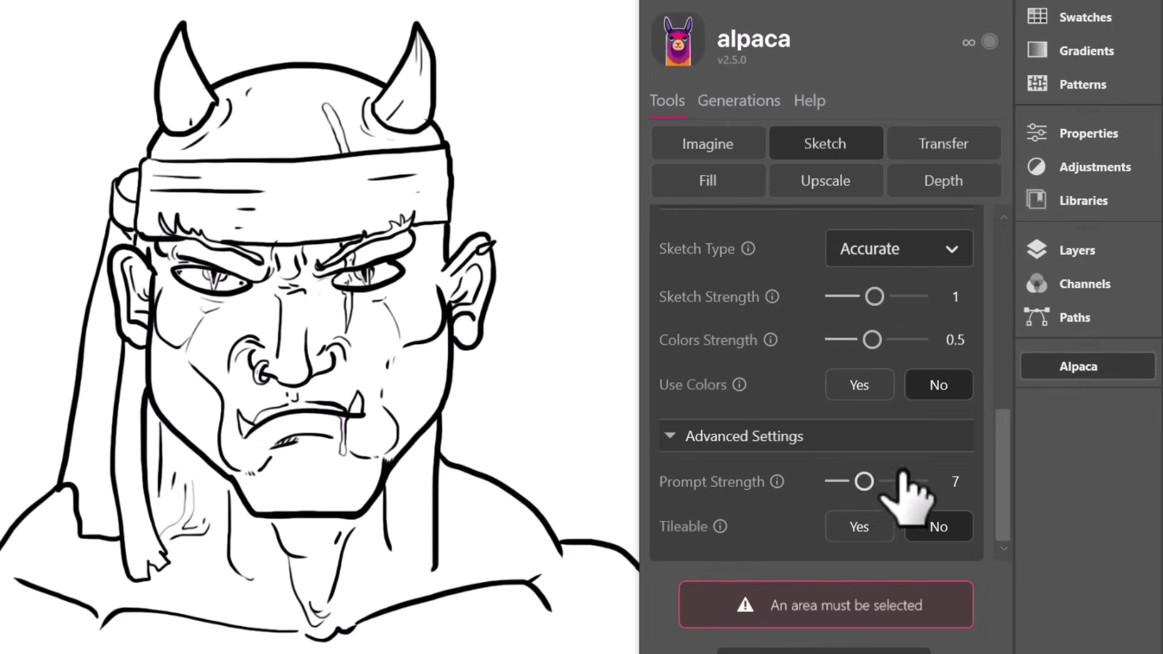
{"action": "mouse_move", "coordinate": [739, 388]}
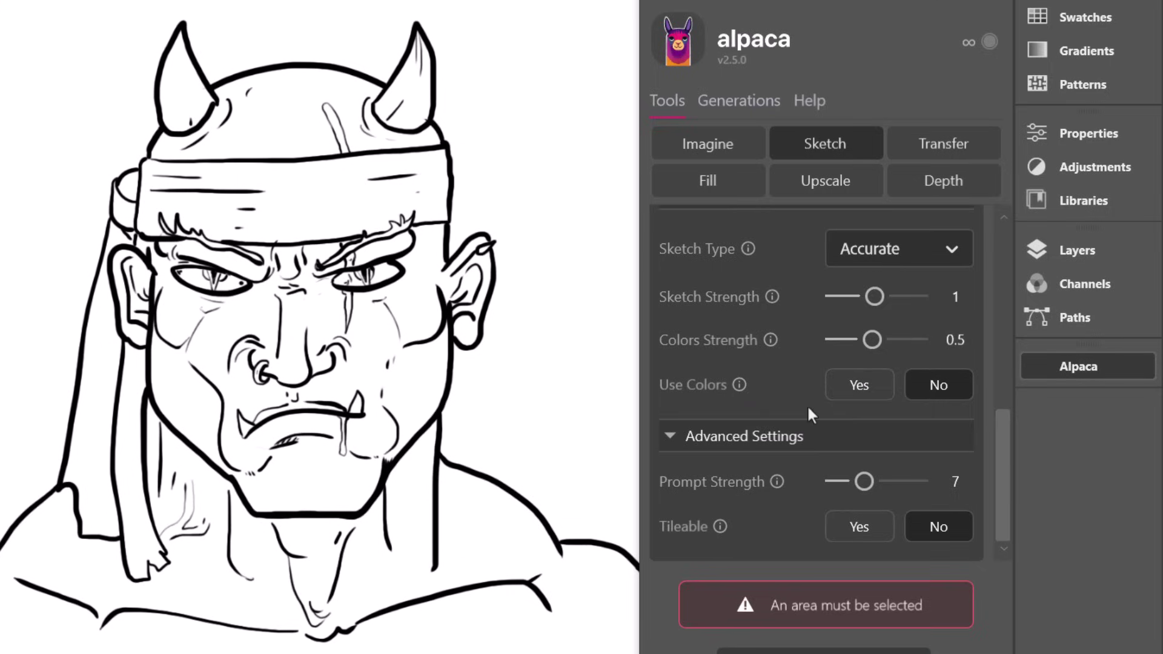
{"action": "scroll", "coordinate": [807, 405], "scroll_direction": "up", "scroll_amount": 10}
- Enter the prompt 'A powerful angry warrior with horns on his head and a headband' and select the whole canvas
{"action": "left_click", "coordinate": [791, 437]}
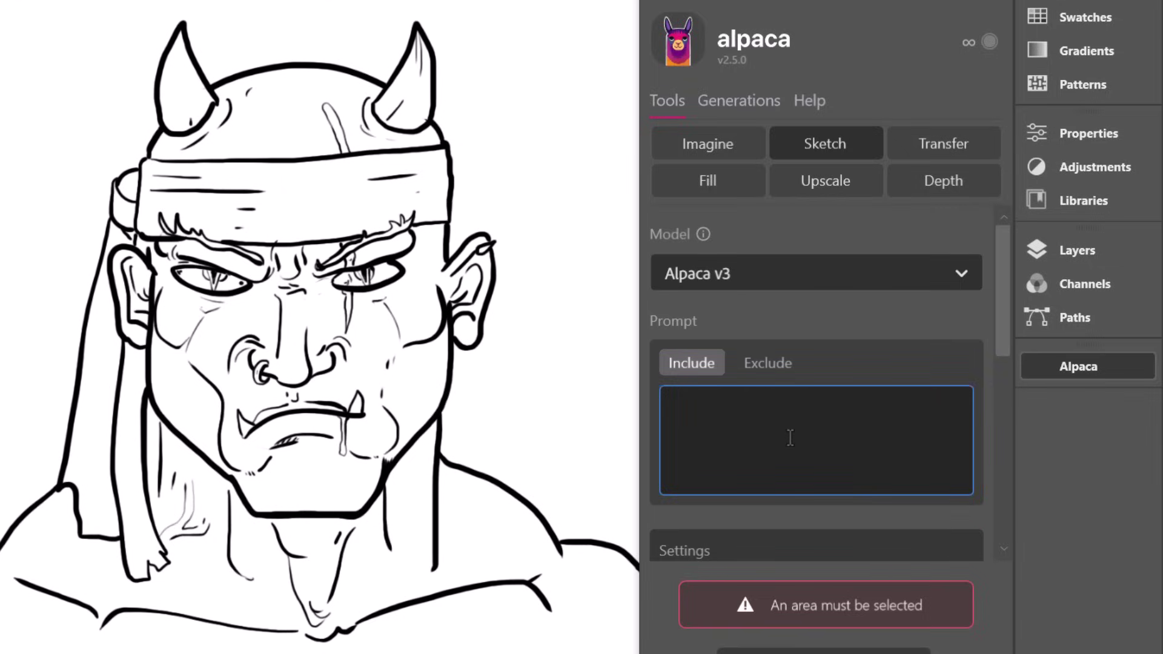
{"action": "type", "text": "A powerful angry warrior with horns on his head and a headband"}
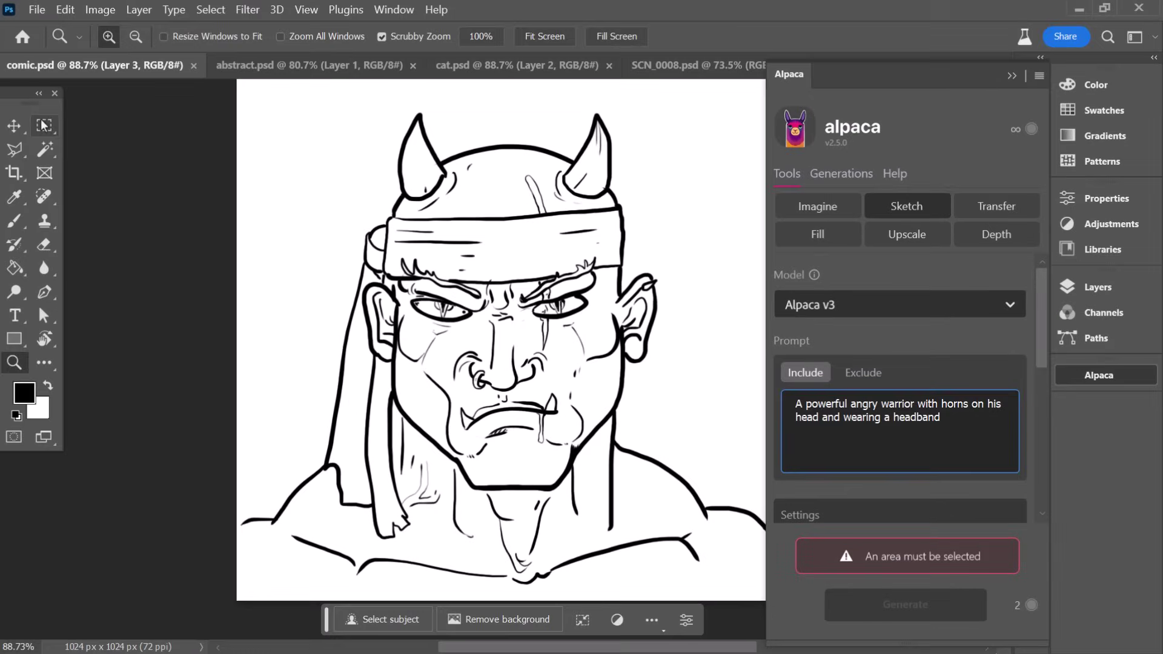
{"action": "key", "text": "m"}
{"action": "key", "text": "ctrl+a"}
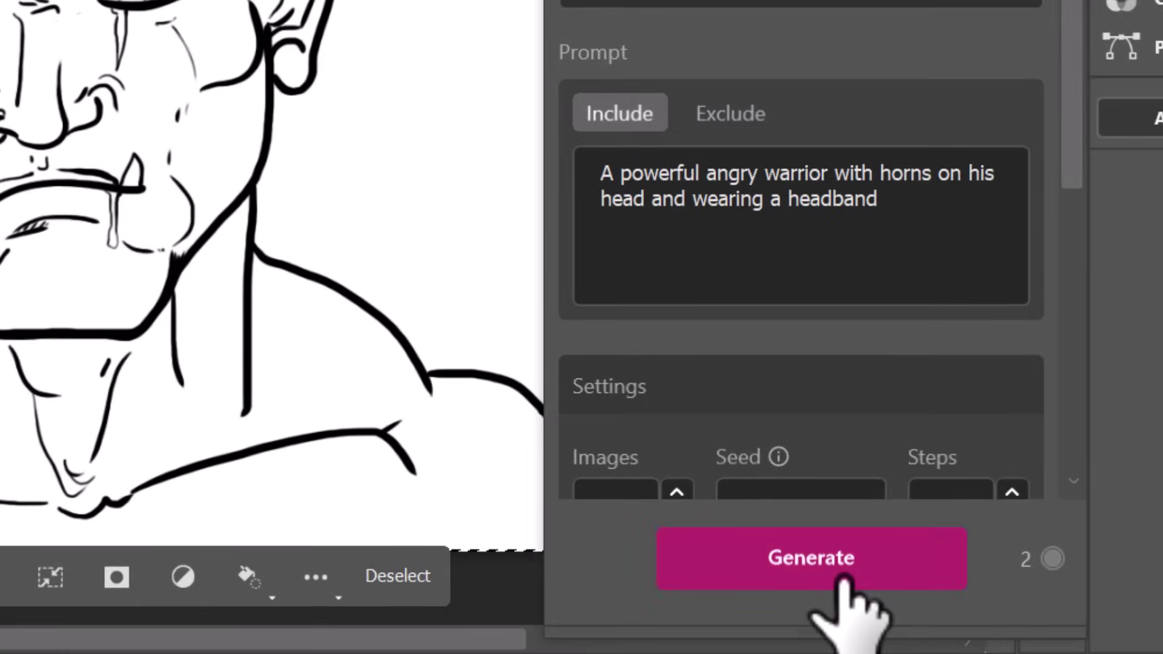
- Generate from the sketch and step through the results to 3/3
{"action": "left_click", "coordinate": [902, 590]}
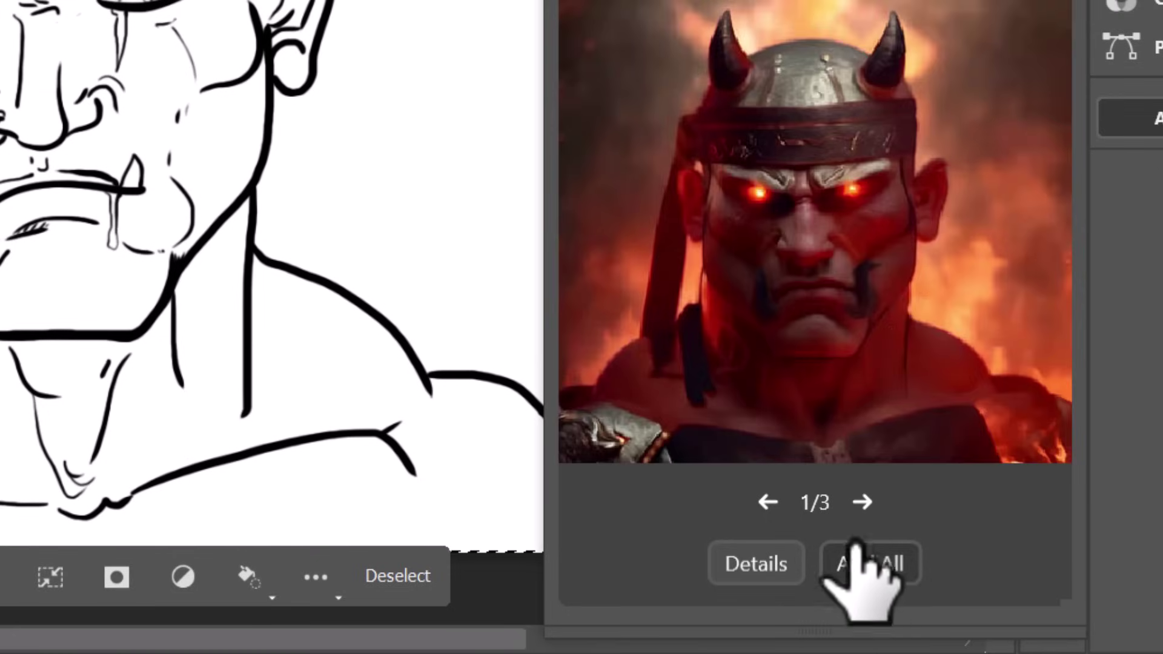
{"action": "left_click", "coordinate": [863, 501]}
{"action": "left_click", "coordinate": [862, 501]}
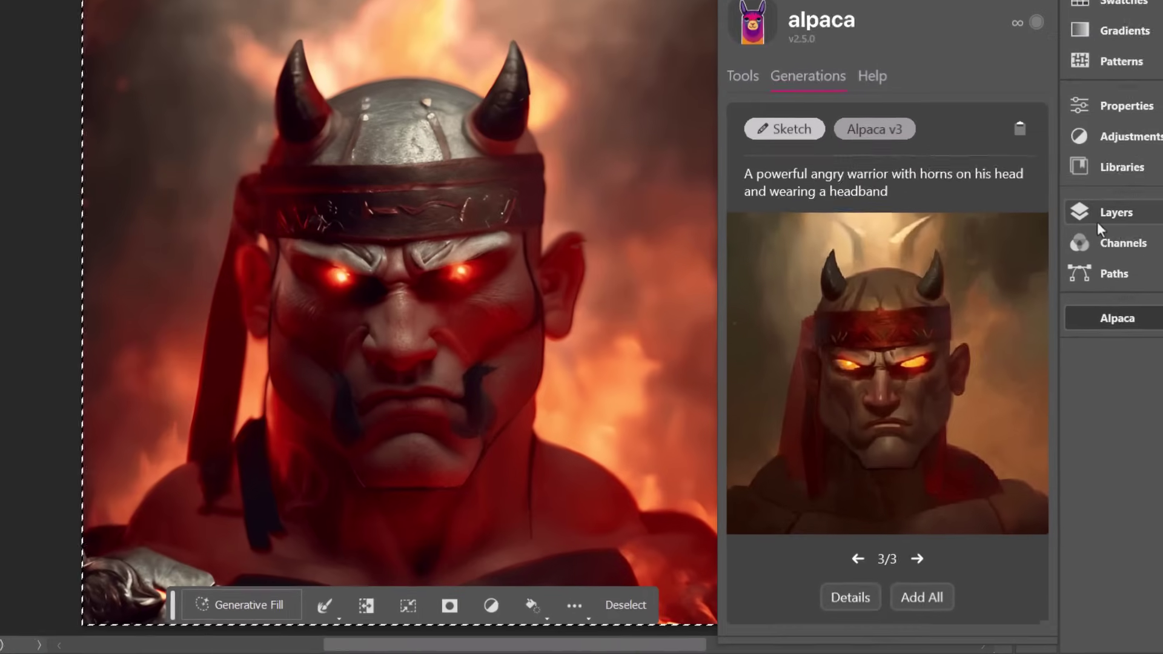
- Compare the three warrior variations, keep the fiery helmeted one visible, and select the whole canvas
{"action": "left_click", "coordinate": [1099, 222]}
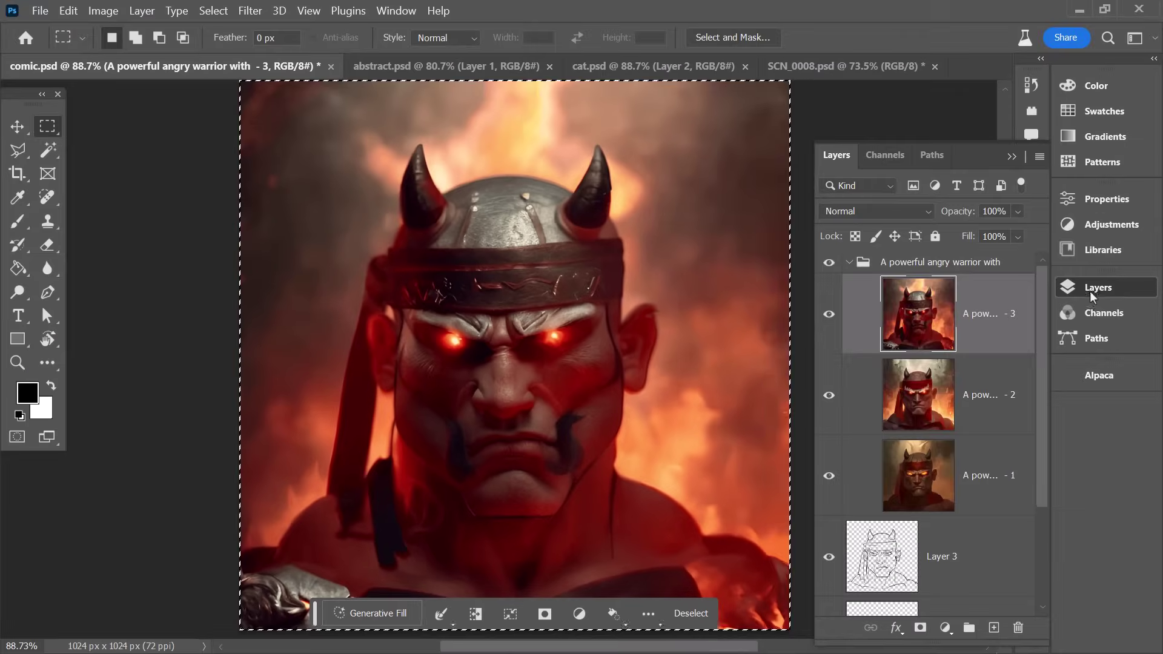
{"action": "left_click", "coordinate": [849, 263]}
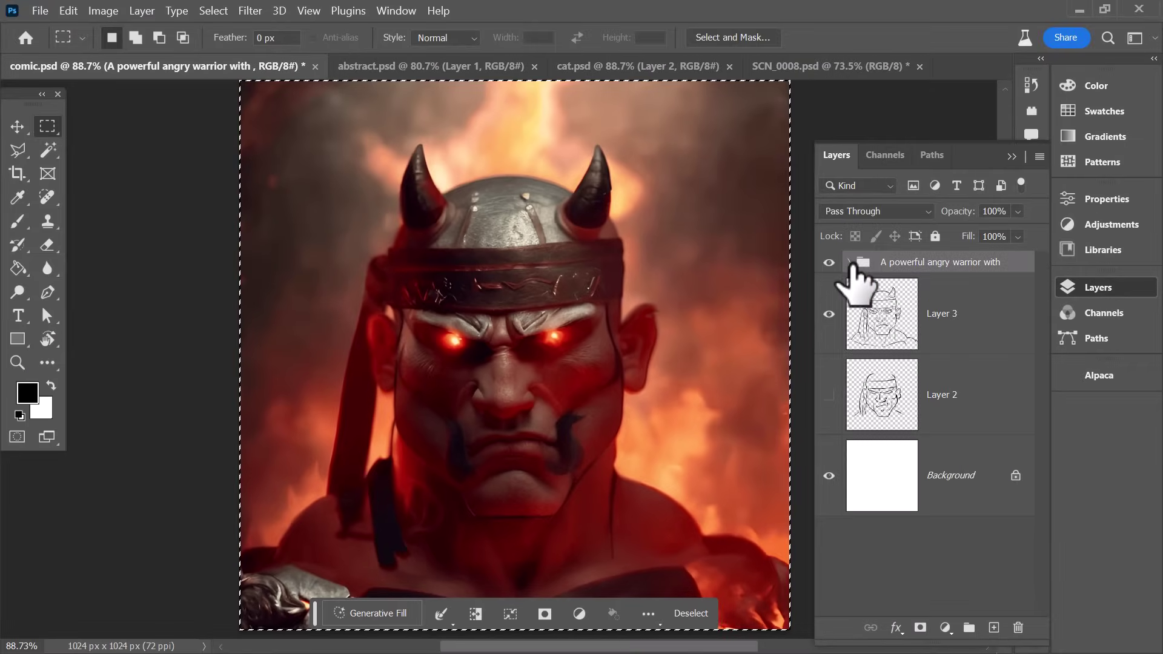
{"action": "left_click", "coordinate": [850, 263]}
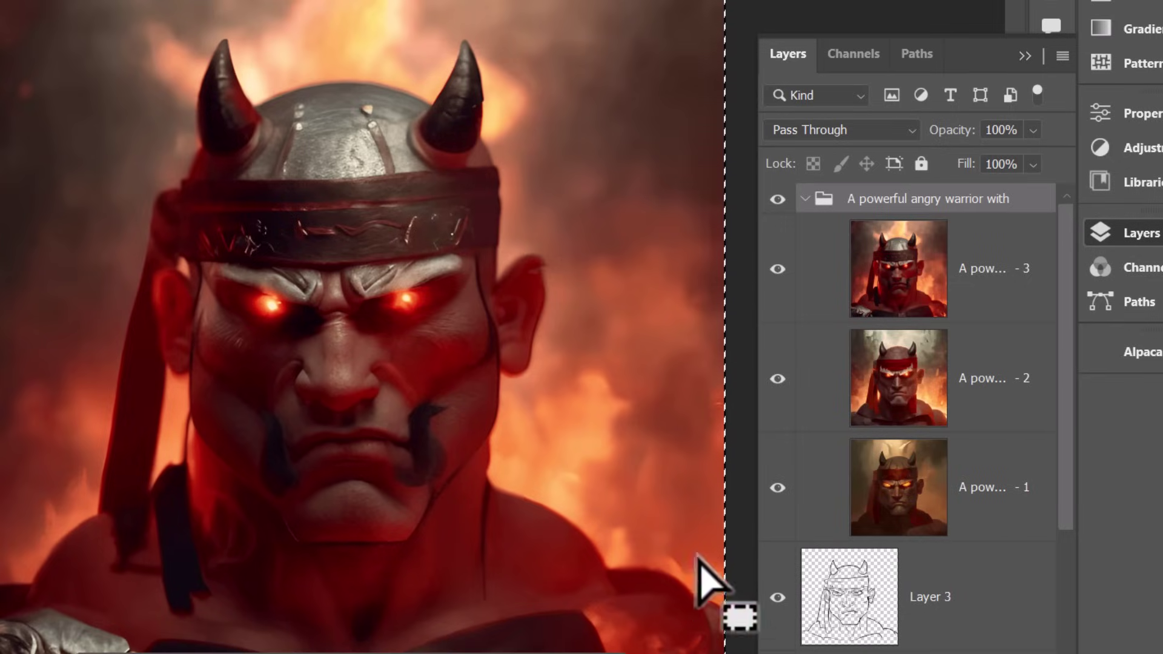
{"action": "left_click", "coordinate": [778, 268]}
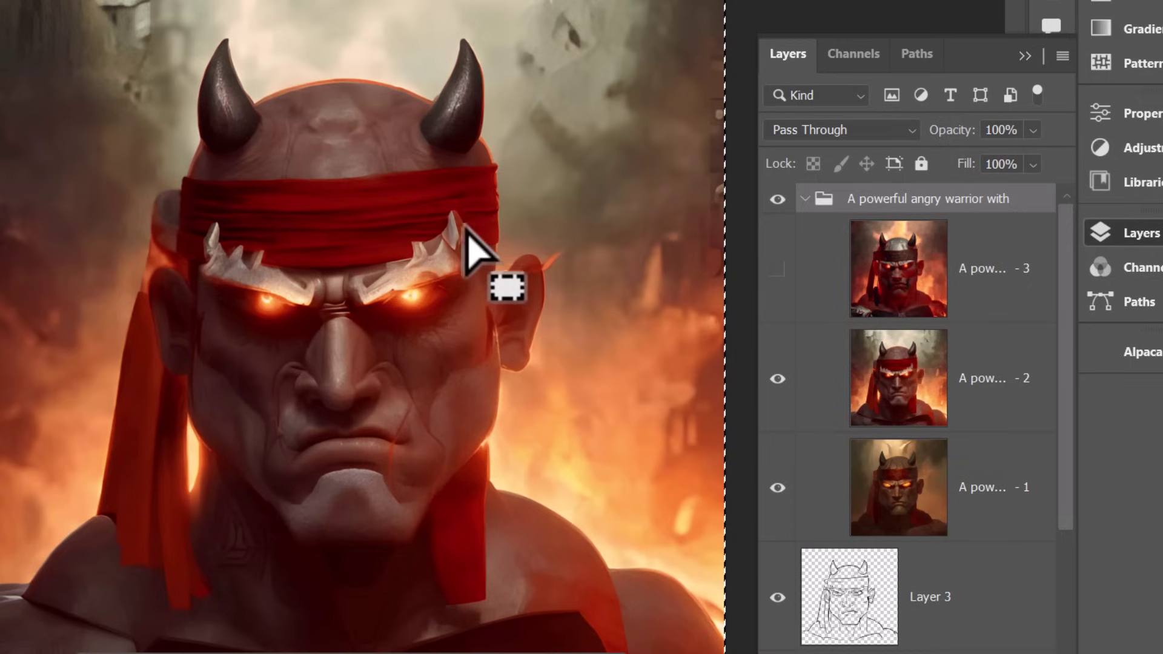
{"action": "left_click", "coordinate": [778, 378]}
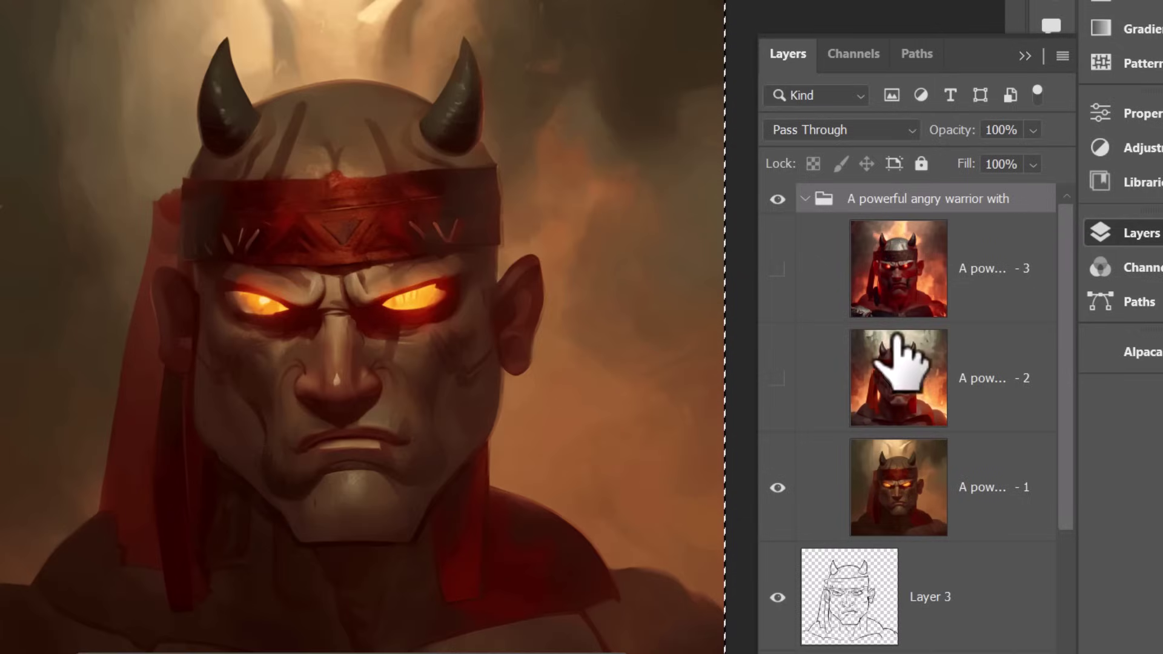
{"action": "left_click", "coordinate": [777, 268]}
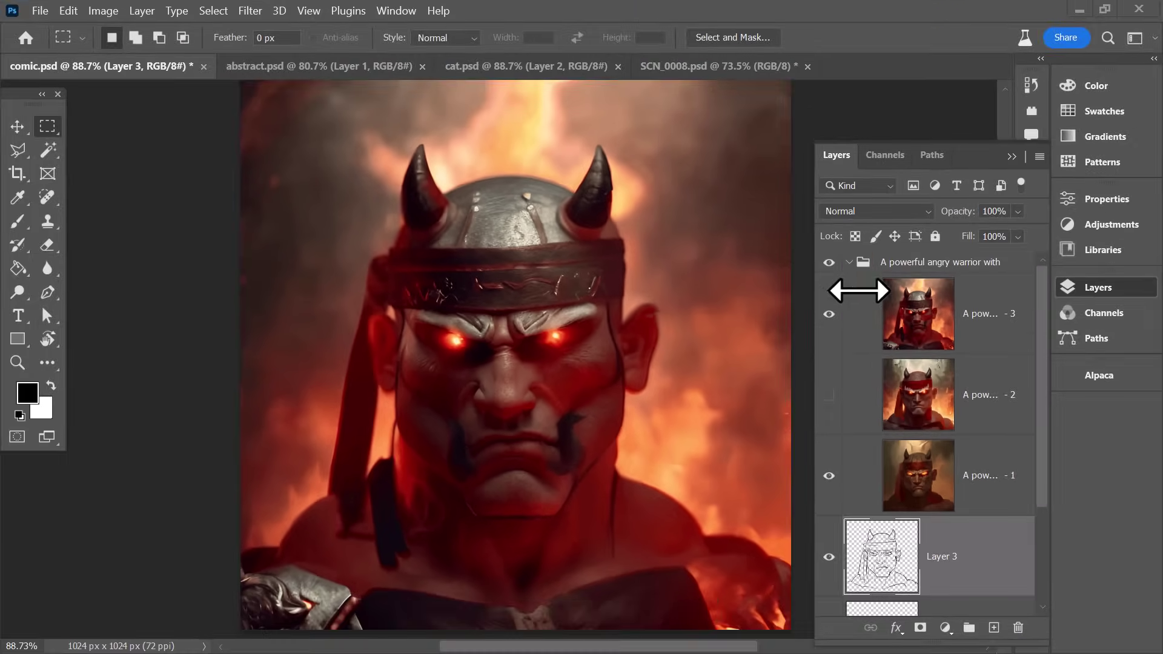
{"action": "key", "text": "ctrl+a"}
- Hide the warrior group and change the Alpaca sketch type from Accurate to Rough
{"action": "left_click", "coordinate": [829, 261]}
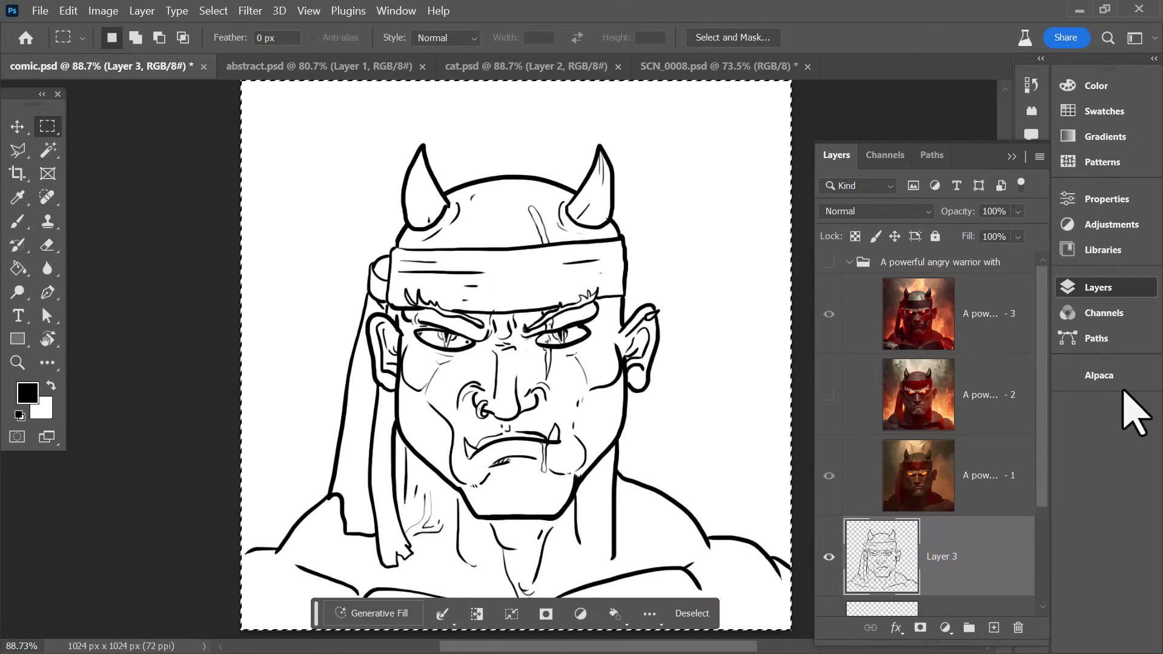
{"action": "left_click", "coordinate": [1097, 376]}
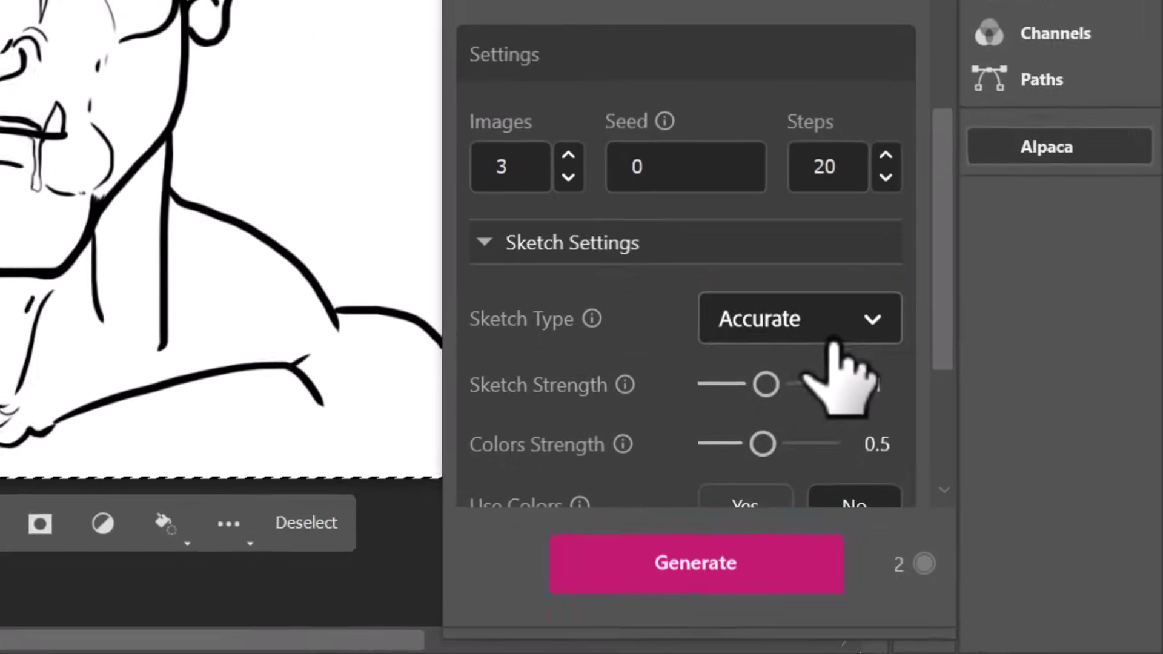
{"action": "left_click", "coordinate": [982, 471]}
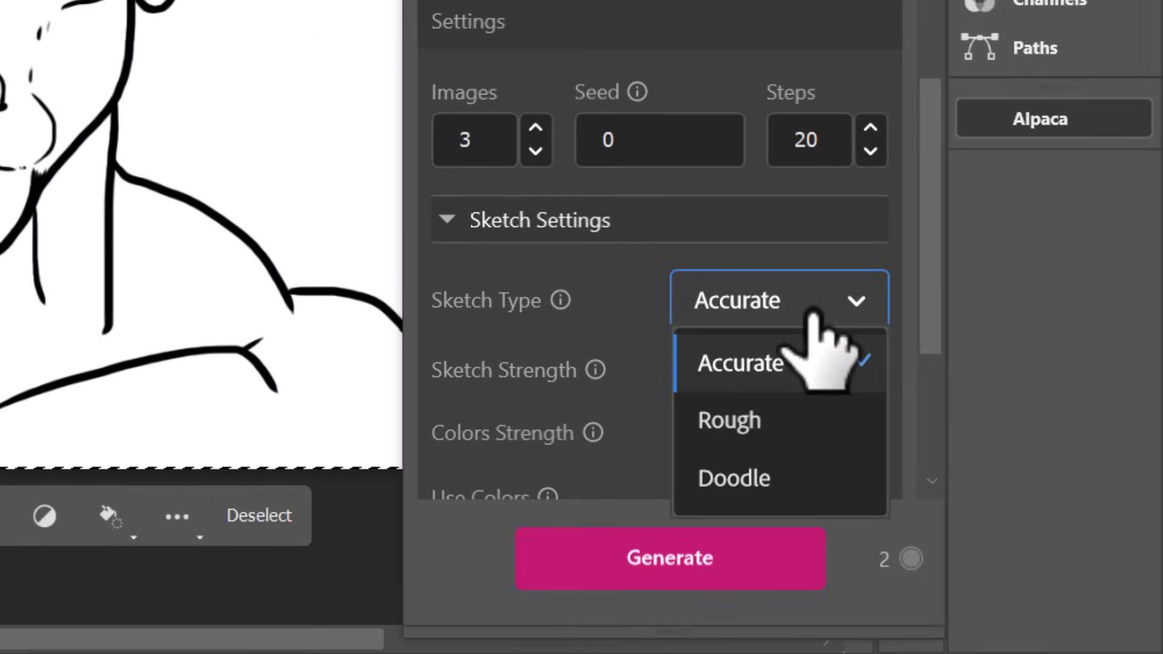
{"action": "left_click", "coordinate": [769, 424]}
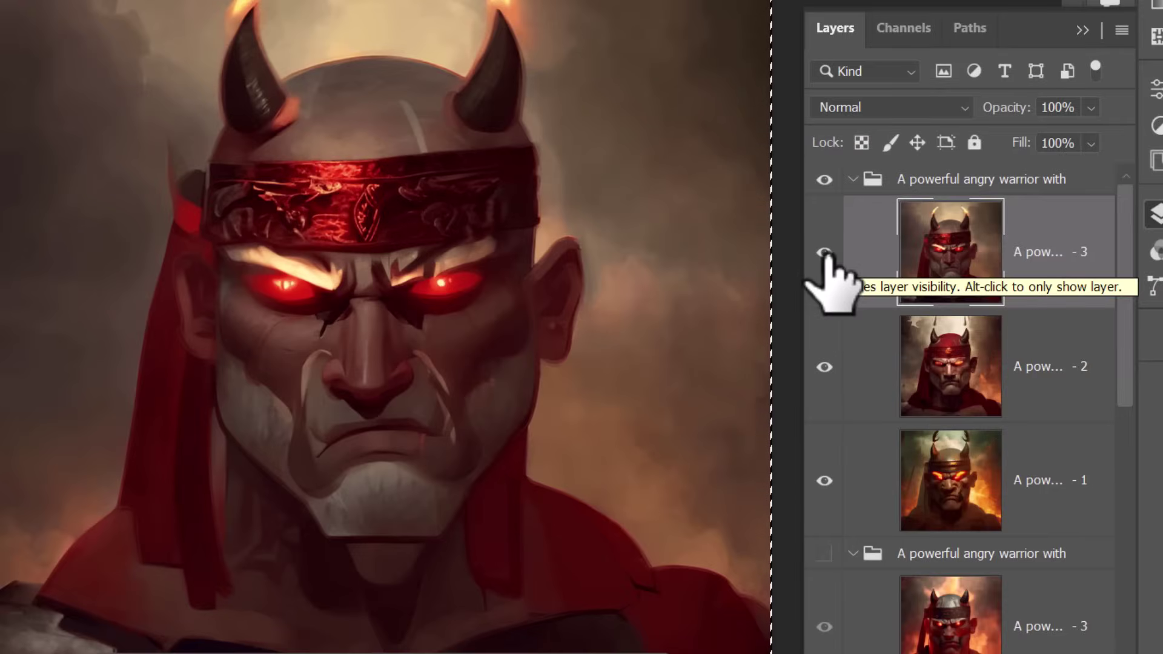
- Compare the new Rough variations and toggle the new group against the earlier warrior group
{"action": "left_click", "coordinate": [824, 251]}
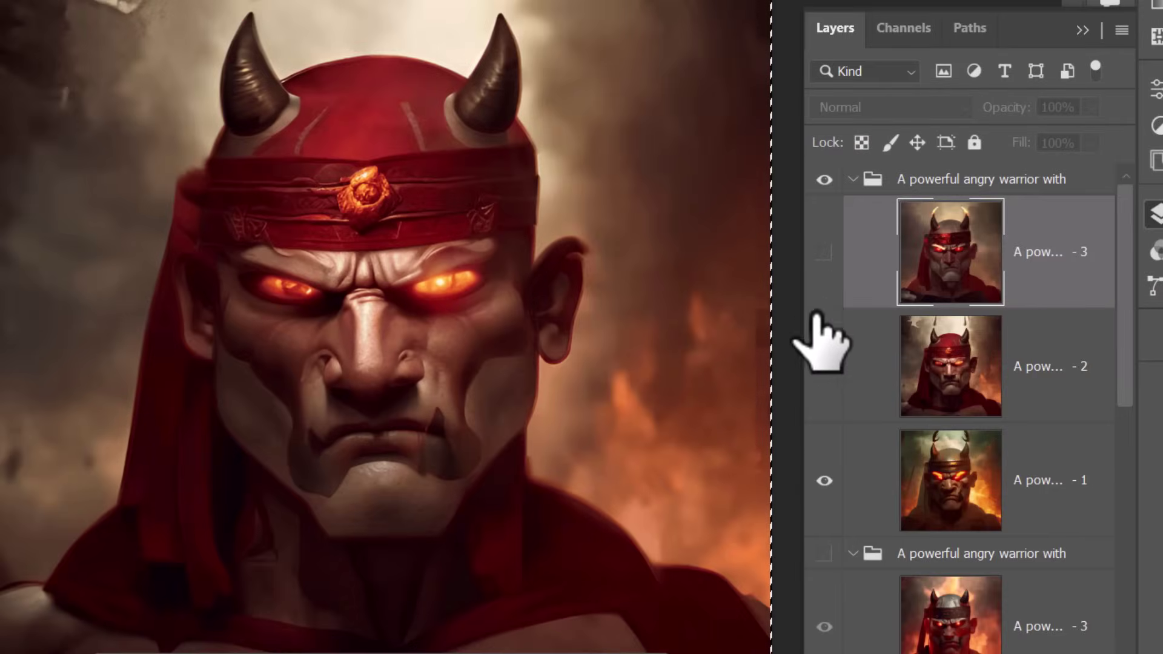
{"action": "left_click", "coordinate": [824, 366]}
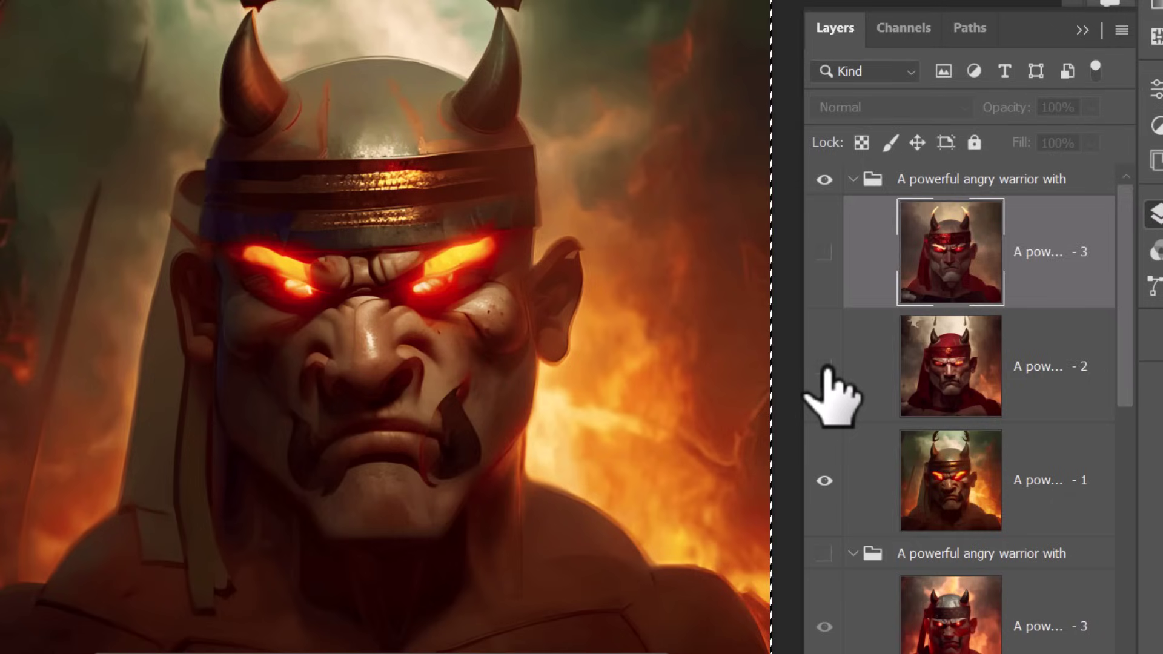
{"action": "left_click", "coordinate": [823, 554]}
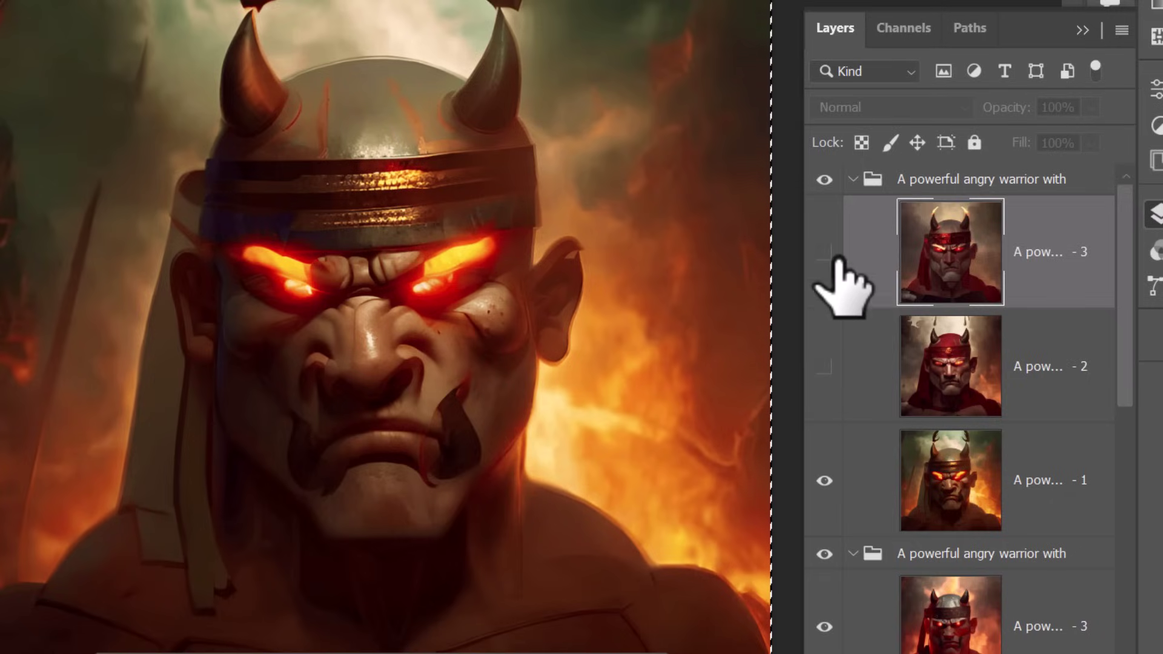
{"action": "left_click", "coordinate": [825, 179]}
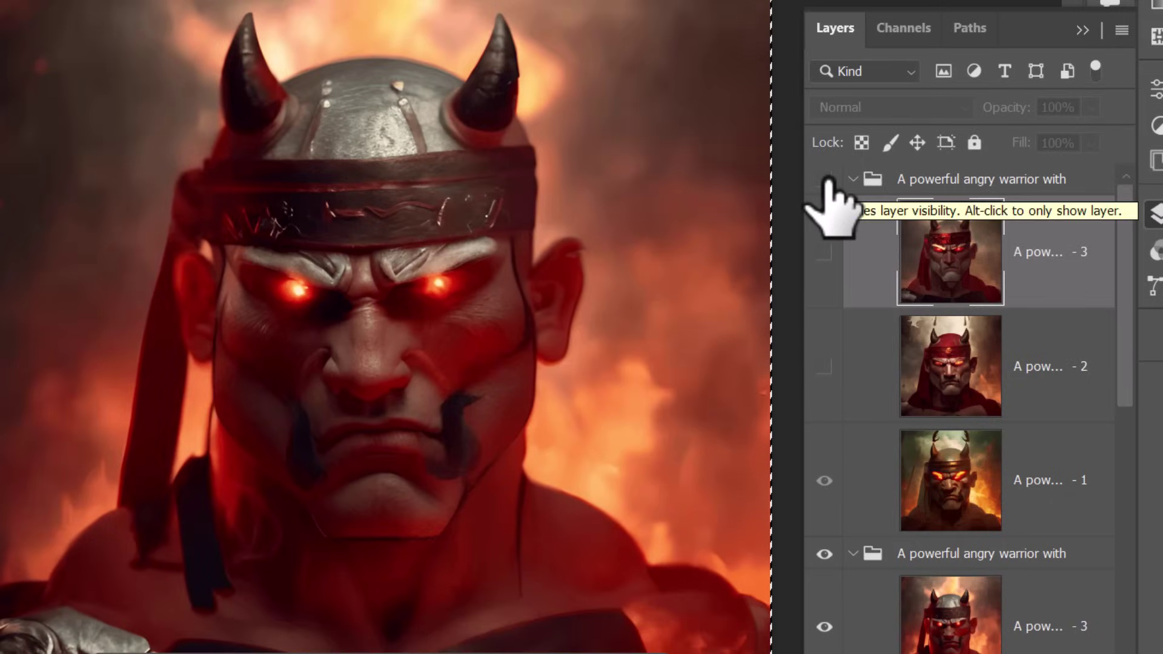
{"action": "left_click", "coordinate": [824, 179]}
{"action": "left_click", "coordinate": [824, 179]}
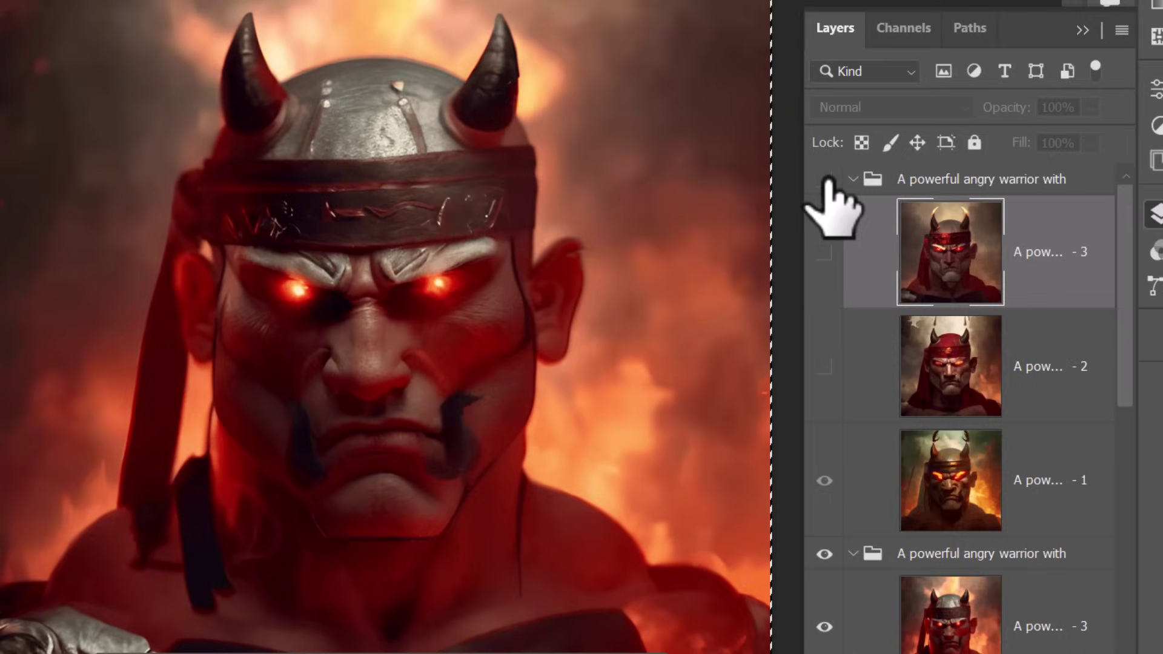
{"action": "left_click", "coordinate": [824, 179]}
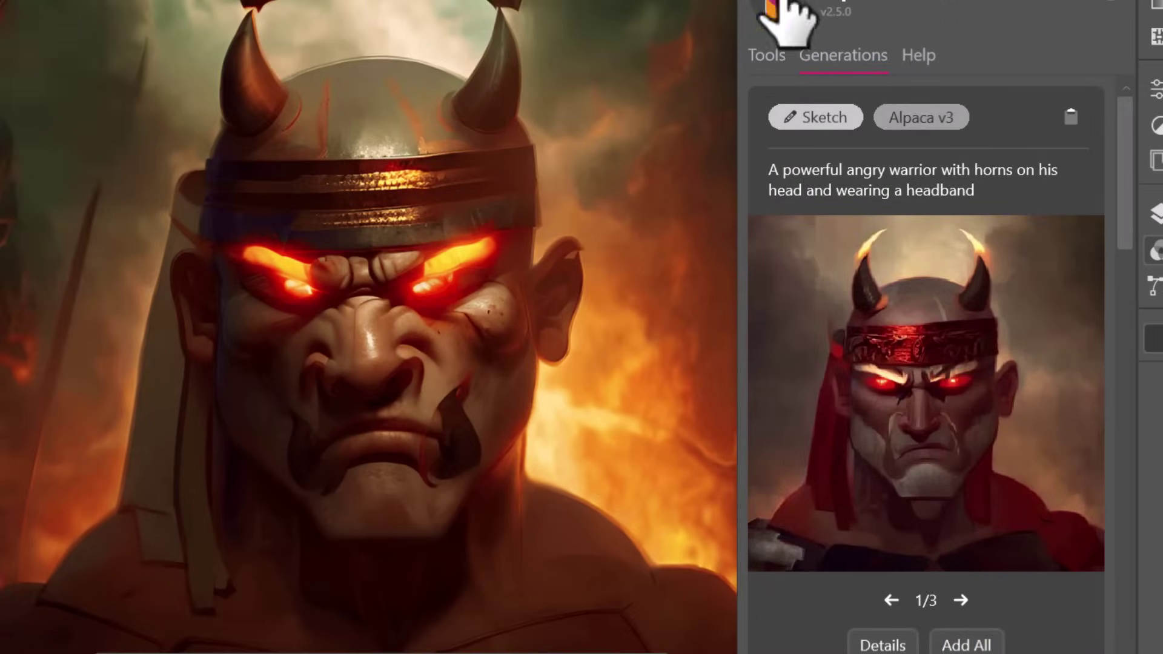
- In Alpaca's Tools, lower Sketch Strength to 0.5 and set Sketch Type back to Accurate
{"action": "left_click", "coordinate": [767, 56]}
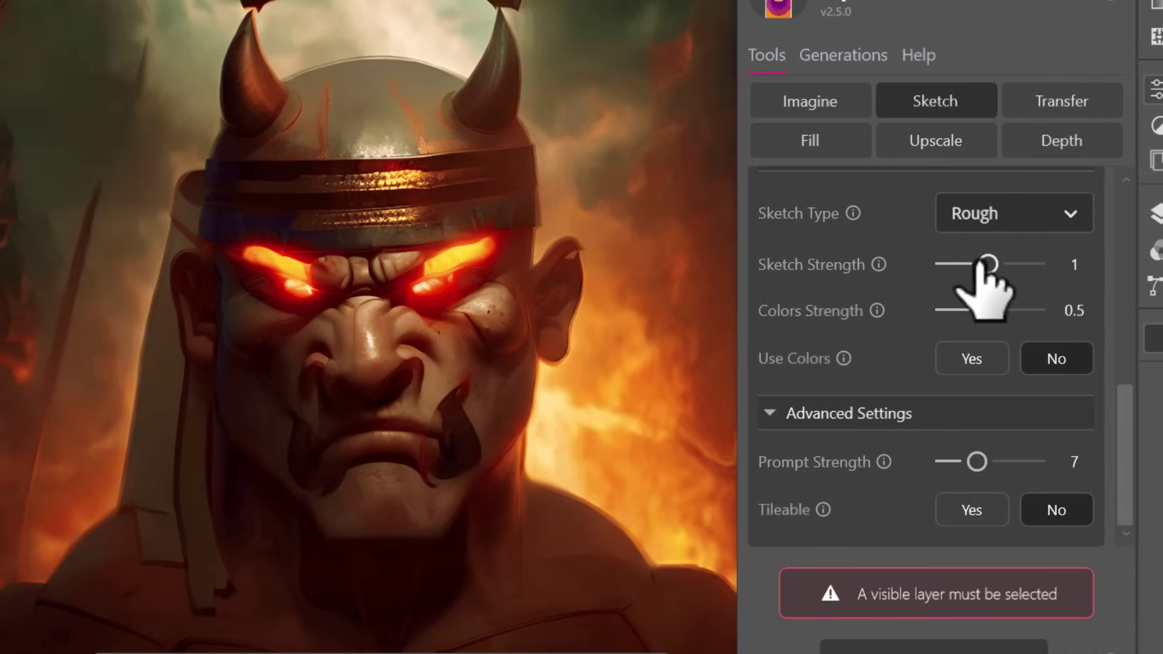
{"action": "mouse_move", "coordinate": [966, 267]}
{"action": "left_mouse_down"}
{"action": "mouse_move", "coordinate": [955, 267]}
{"action": "mouse_move", "coordinate": [964, 267]}
{"action": "left_mouse_up"}
{"action": "left_click", "coordinate": [1017, 226]}
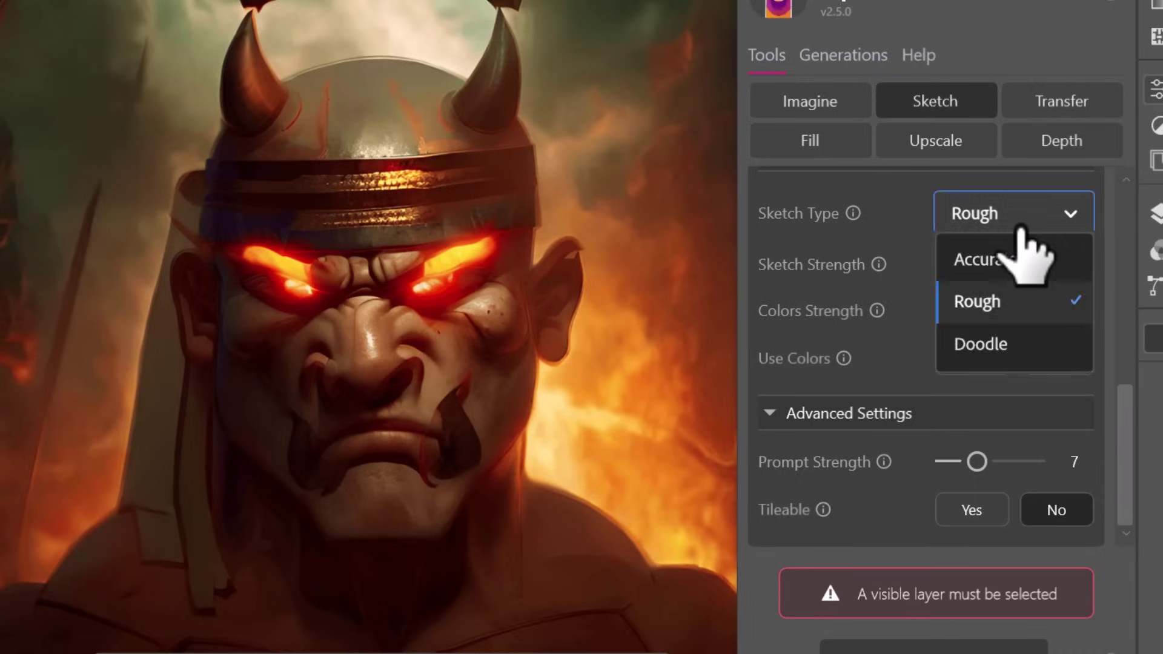
{"action": "left_click", "coordinate": [1022, 257]}
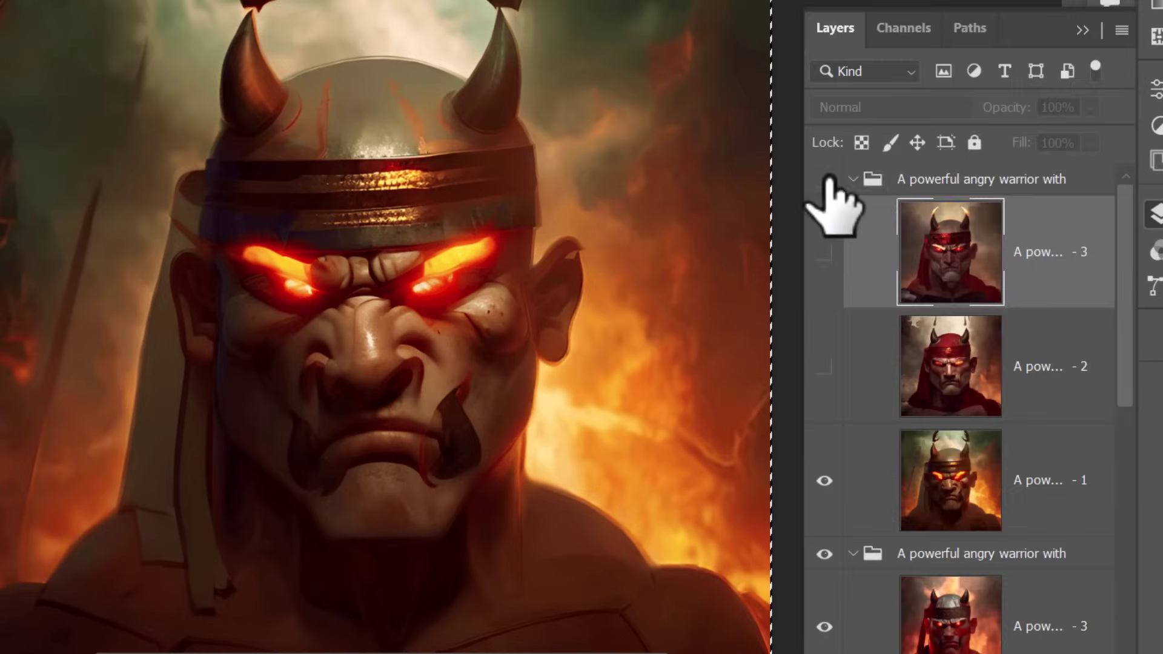
- Hide the existing warrior group and select the line-art sketch Layer 3
{"action": "left_click", "coordinate": [826, 248]}
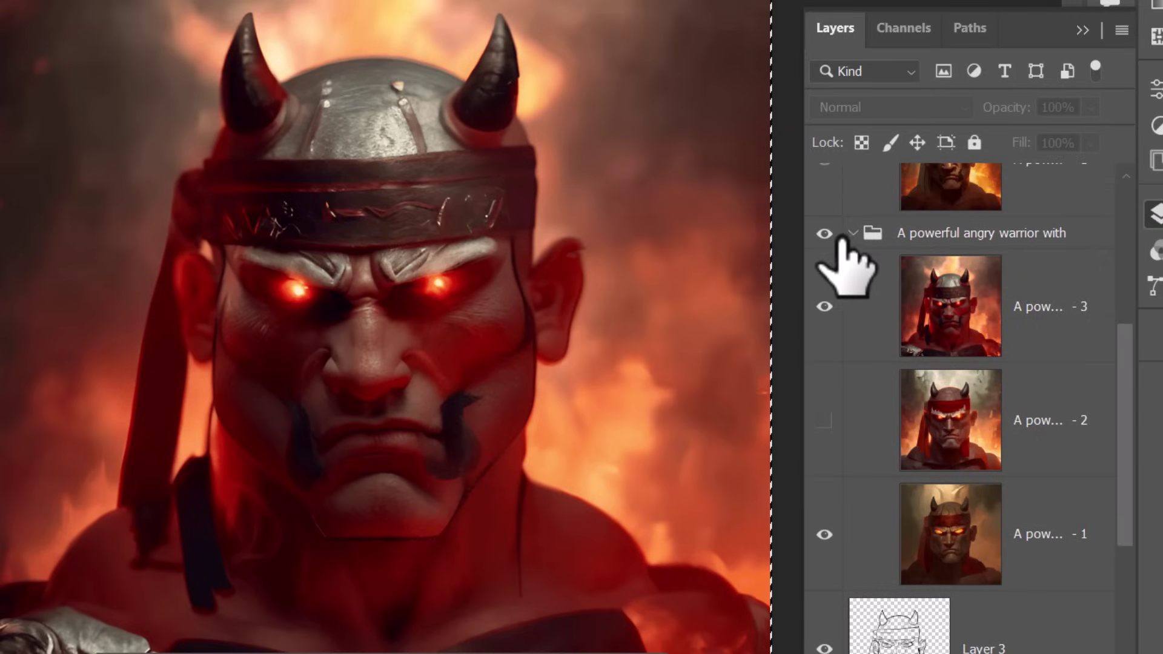
{"action": "left_click", "coordinate": [825, 233]}
{"action": "left_click", "coordinate": [969, 639]}
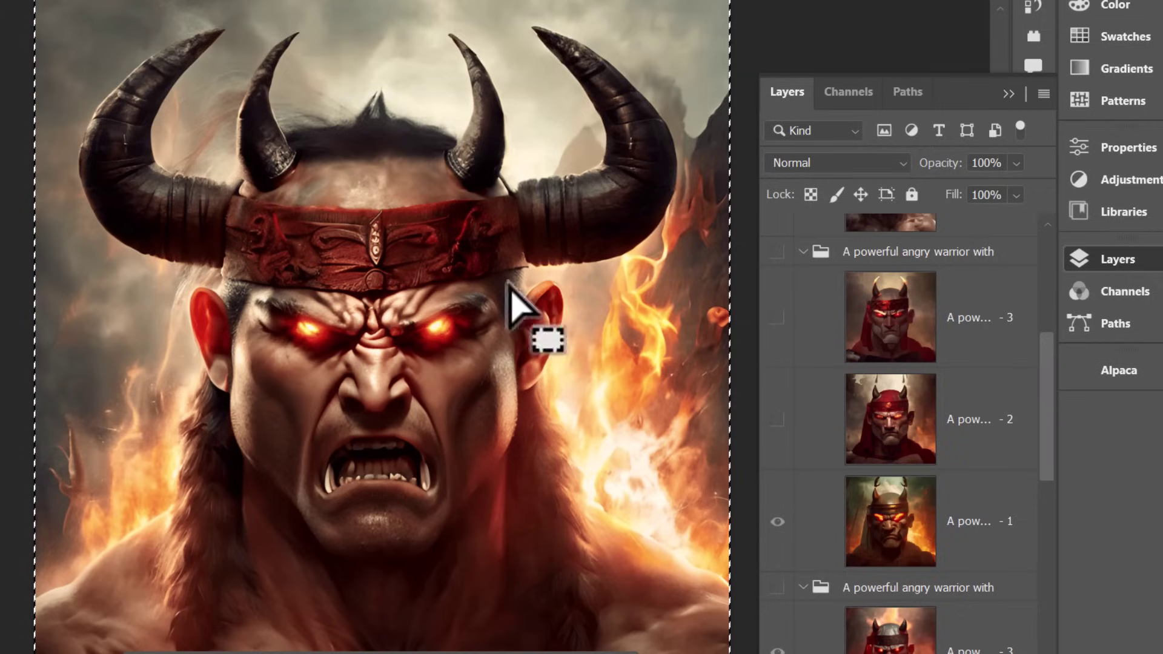
- Compare the three new warrior variations, leaving the fiery variation 3 showing
{"action": "scroll", "coordinate": [809, 515], "scroll_direction": "up", "scroll_amount": 3}
{"action": "scroll", "coordinate": [810, 512], "scroll_direction": "up", "scroll_amount": 2}
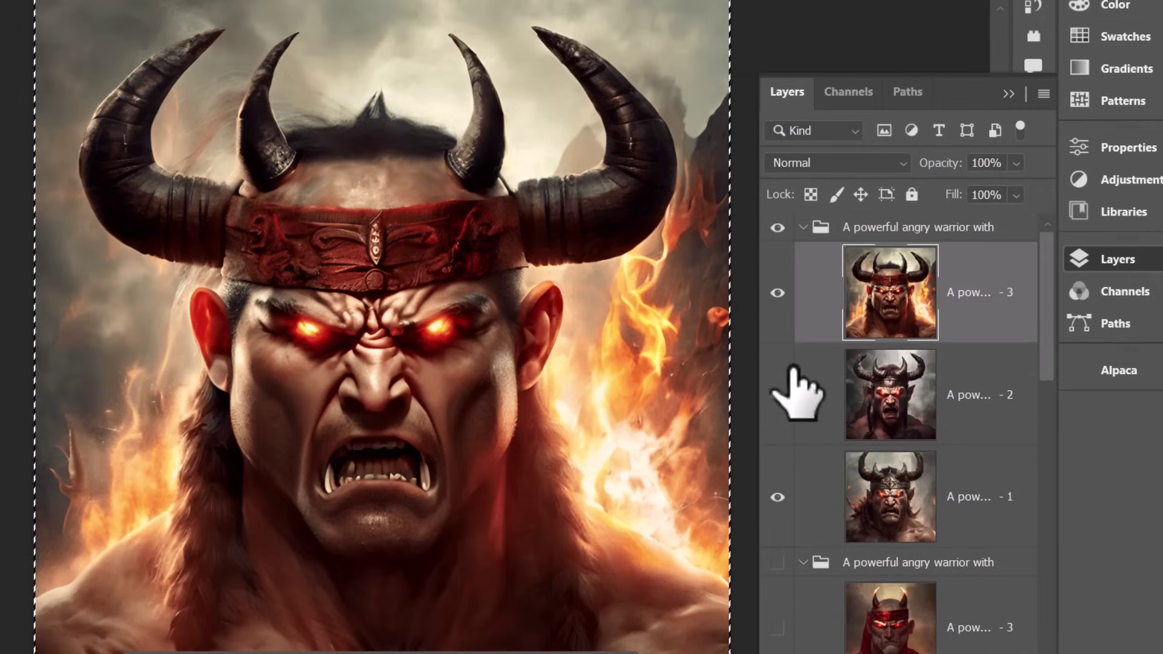
{"action": "left_click", "coordinate": [779, 293]}
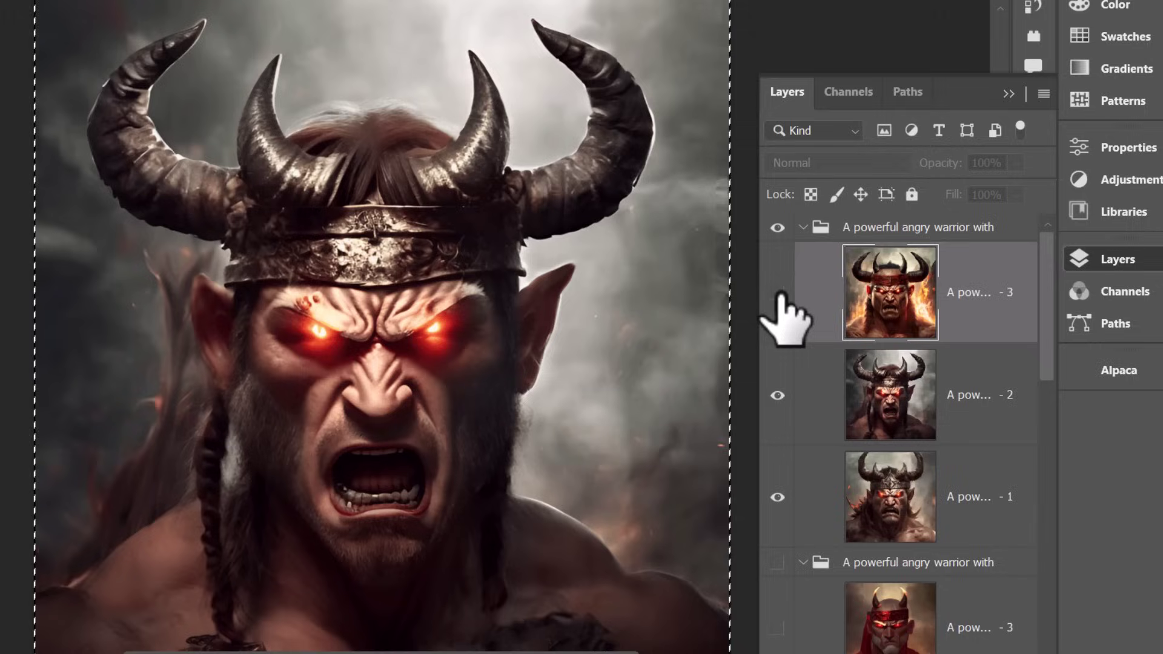
{"action": "left_click", "coordinate": [778, 395]}
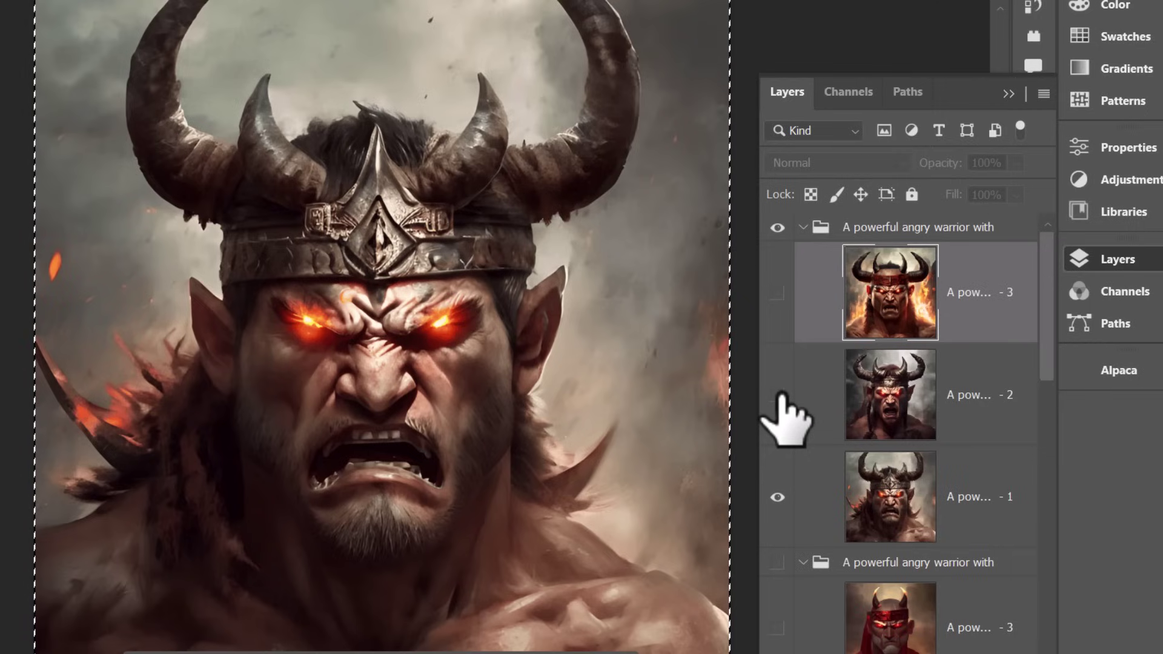
{"action": "left_click", "coordinate": [778, 293]}
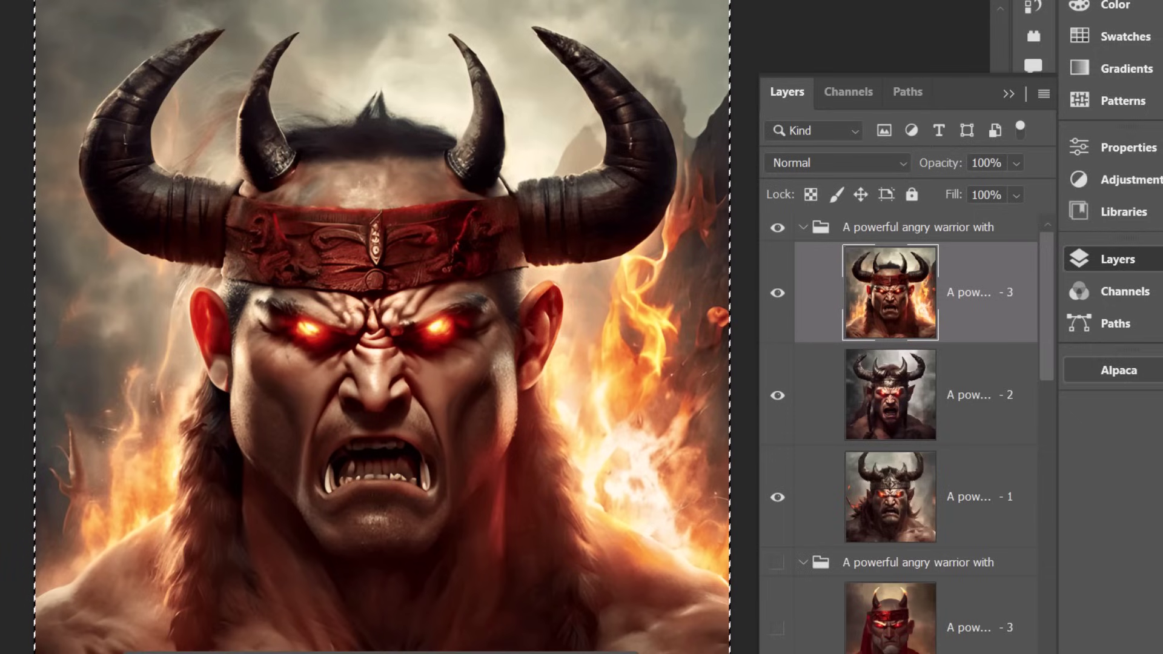
- Open Alpaca's generation tools to produce another set of horned warrior variations
{"action": "left_click", "coordinate": [1139, 372]}
{"action": "mouse_move", "coordinate": [828, 342]}
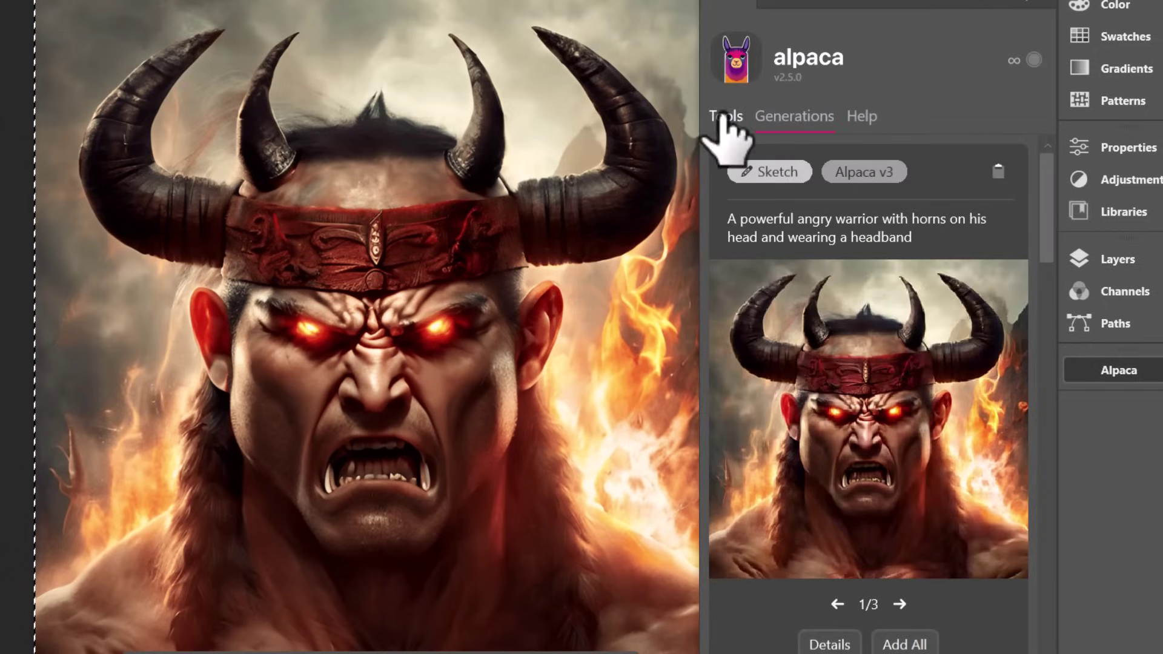
{"action": "left_click", "coordinate": [722, 117]}
{"action": "scroll", "coordinate": [860, 479], "scroll_direction": "down", "scroll_amount": 6}
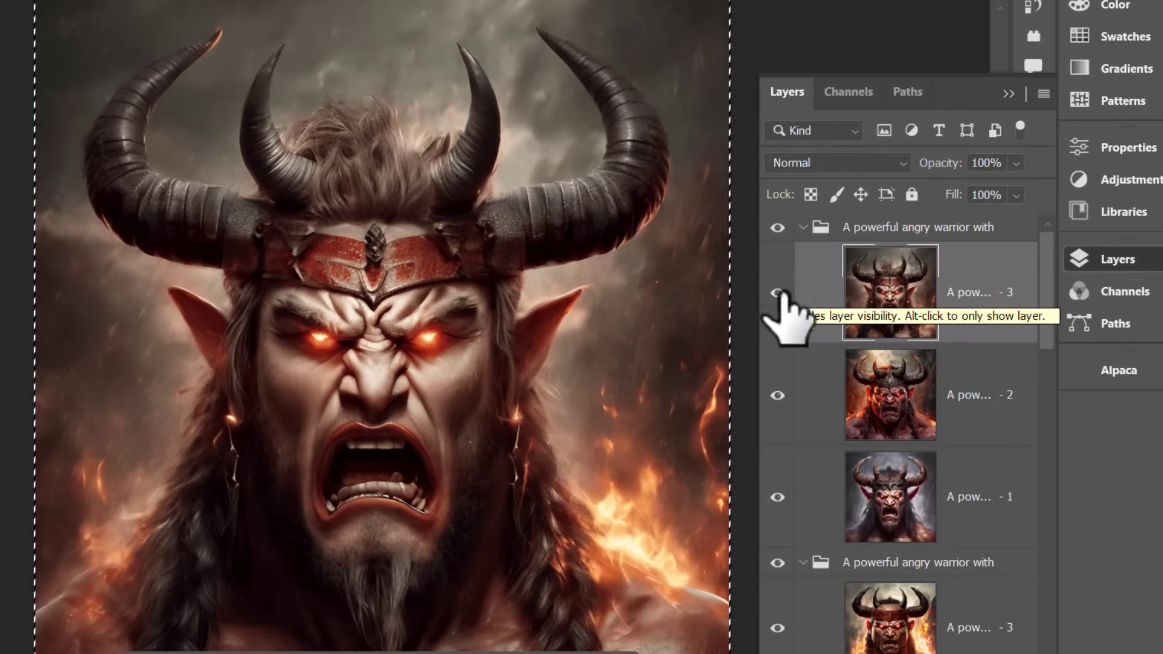
- Compare the new variations, ending with the fiery variation 2 visible
{"action": "left_click", "coordinate": [779, 293]}
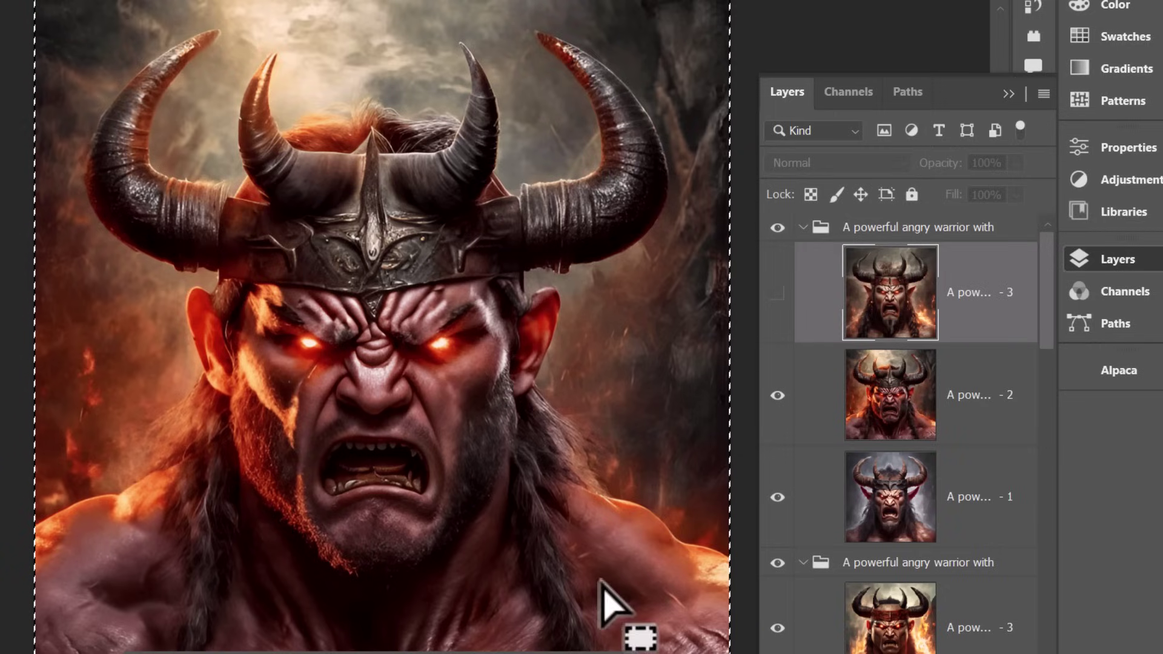
{"action": "left_click", "coordinate": [781, 395]}
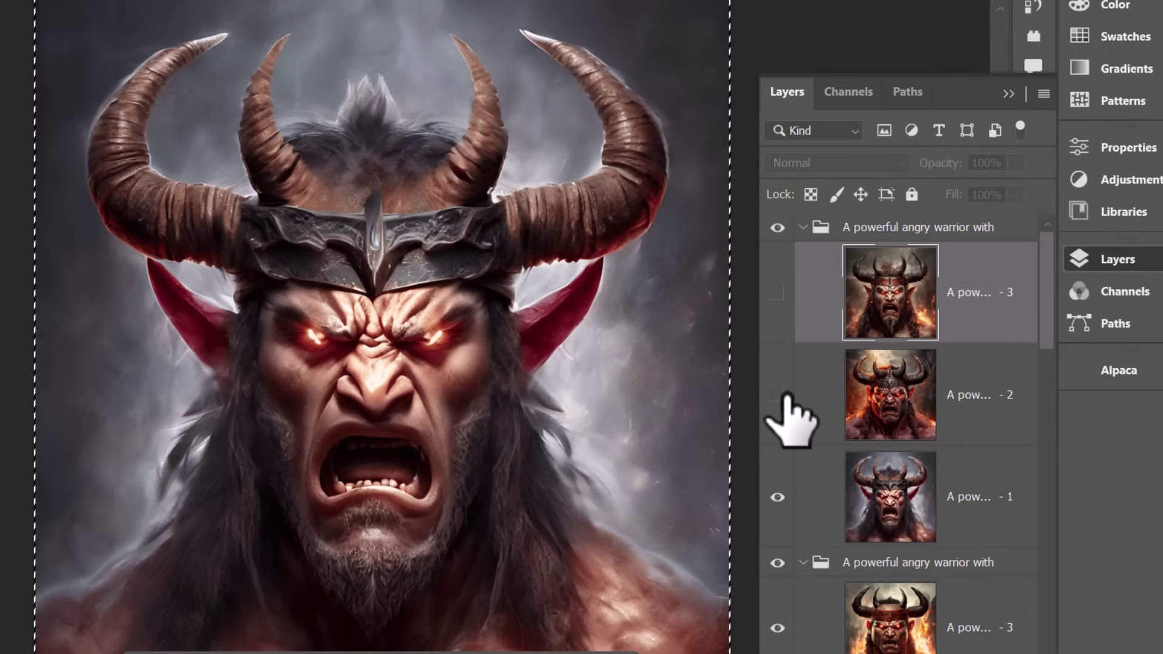
{"action": "left_click", "coordinate": [782, 395]}
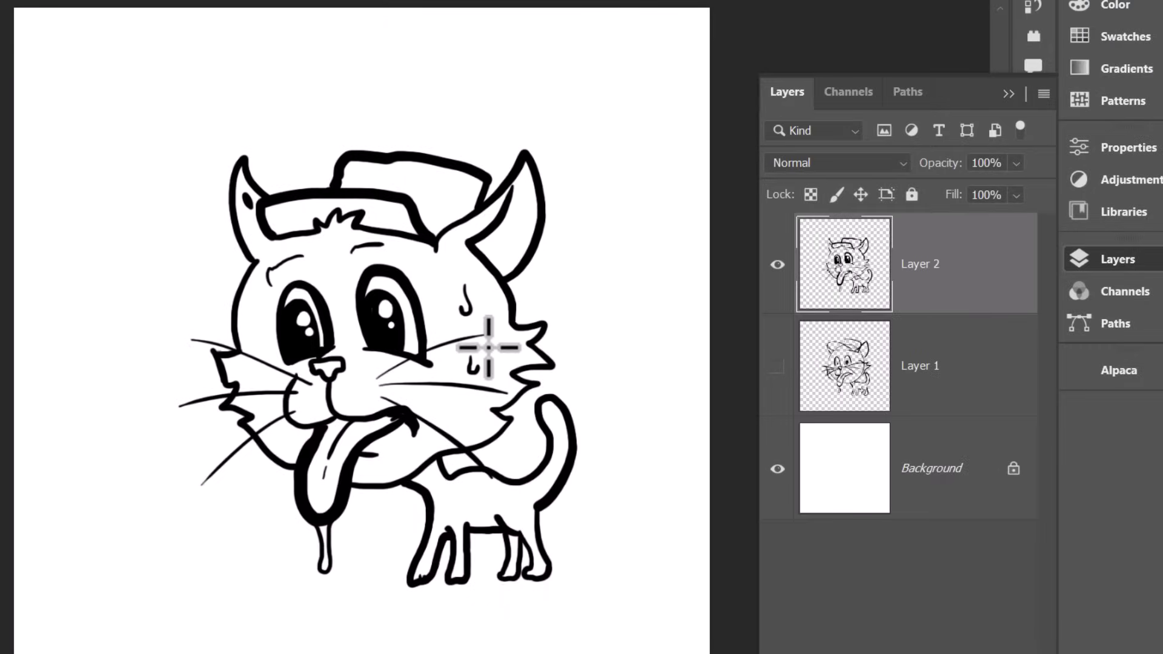
- Correct 'picar' to 'pixar' in the Sketch prompt and select the whole canvas
{"action": "left_click", "coordinate": [1134, 371]}
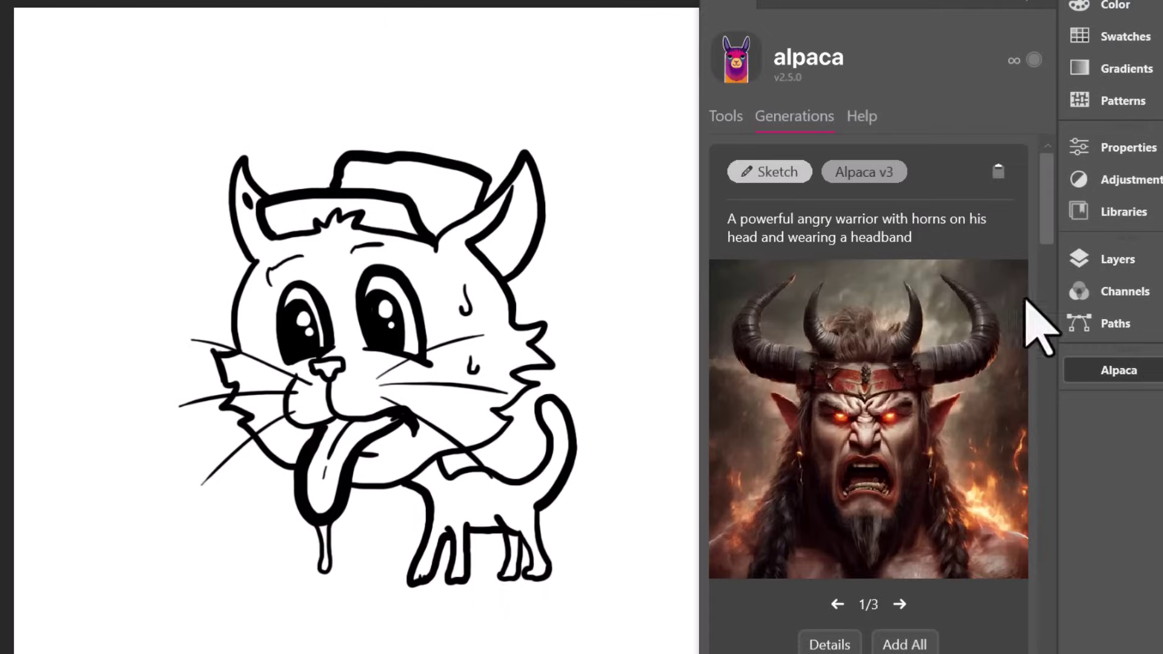
{"action": "left_click", "coordinate": [730, 117]}
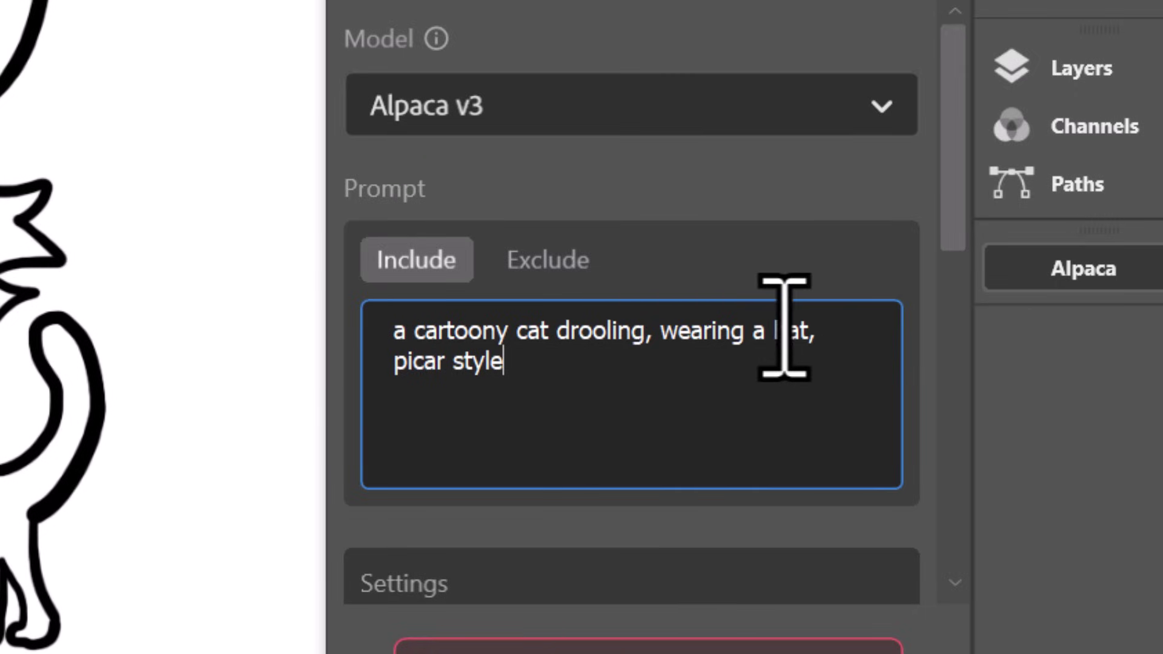
{"action": "left_click", "coordinate": [424, 362]}
{"action": "key", "text": "BackSpace"}
{"action": "type", "text": "x"}
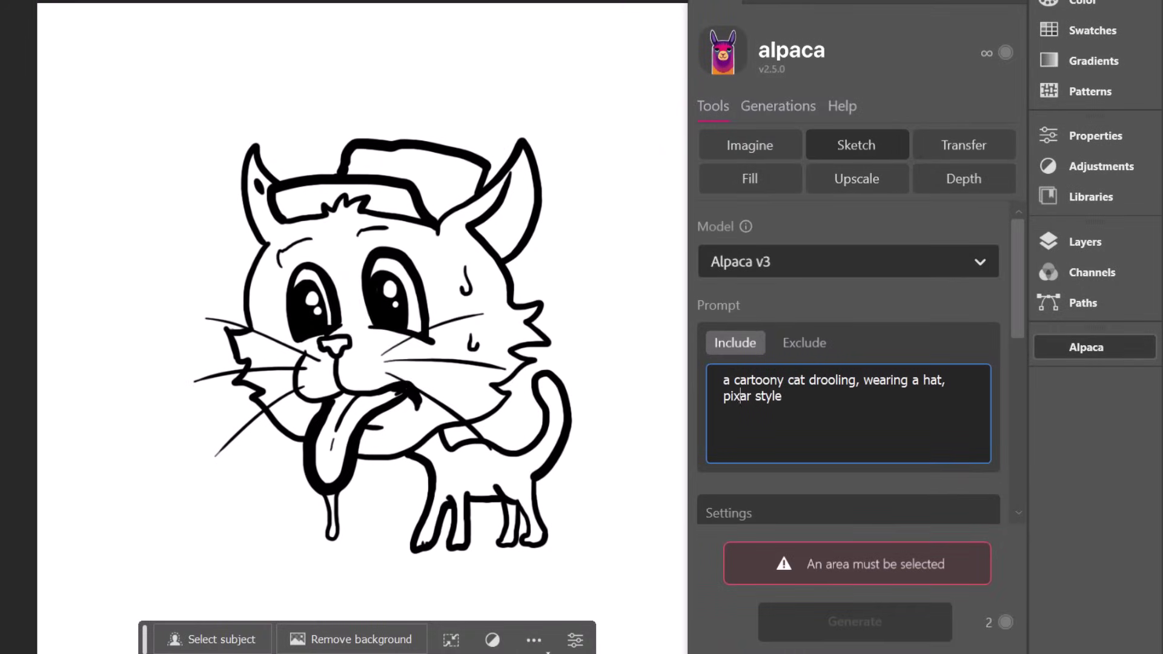
{"action": "key", "text": "ctrl+a"}
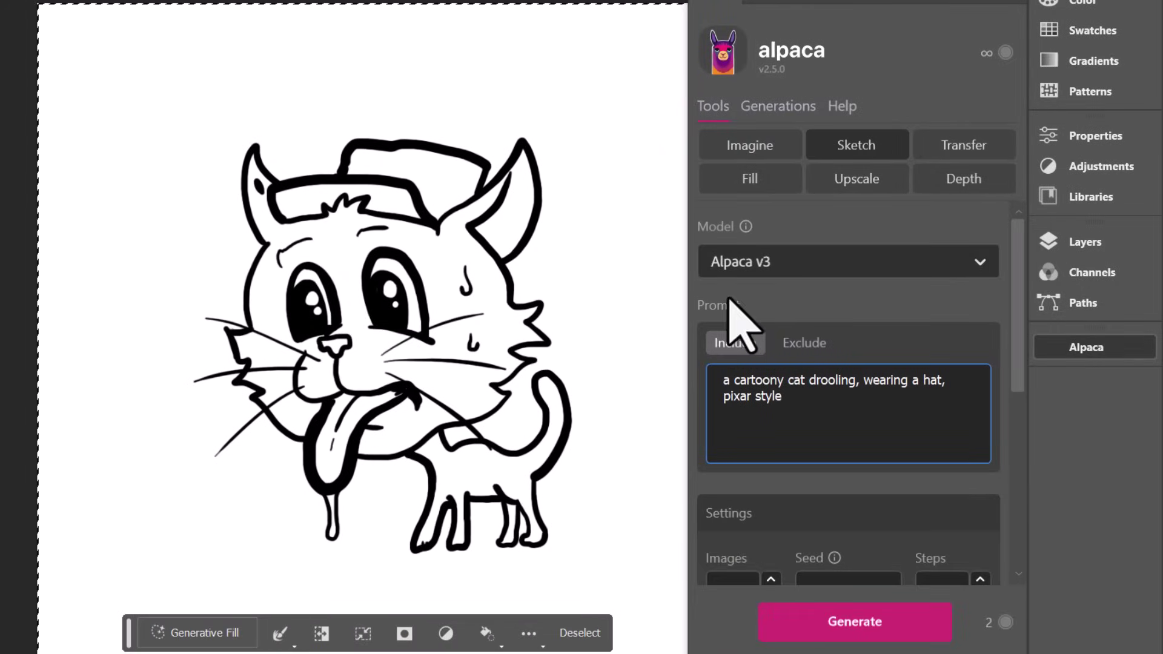
- Raise Prompt Strength from 7 to 8.7 and generate the drooling cartoon cats
{"action": "scroll", "coordinate": [791, 418], "scroll_direction": "down", "scroll_amount": 5}
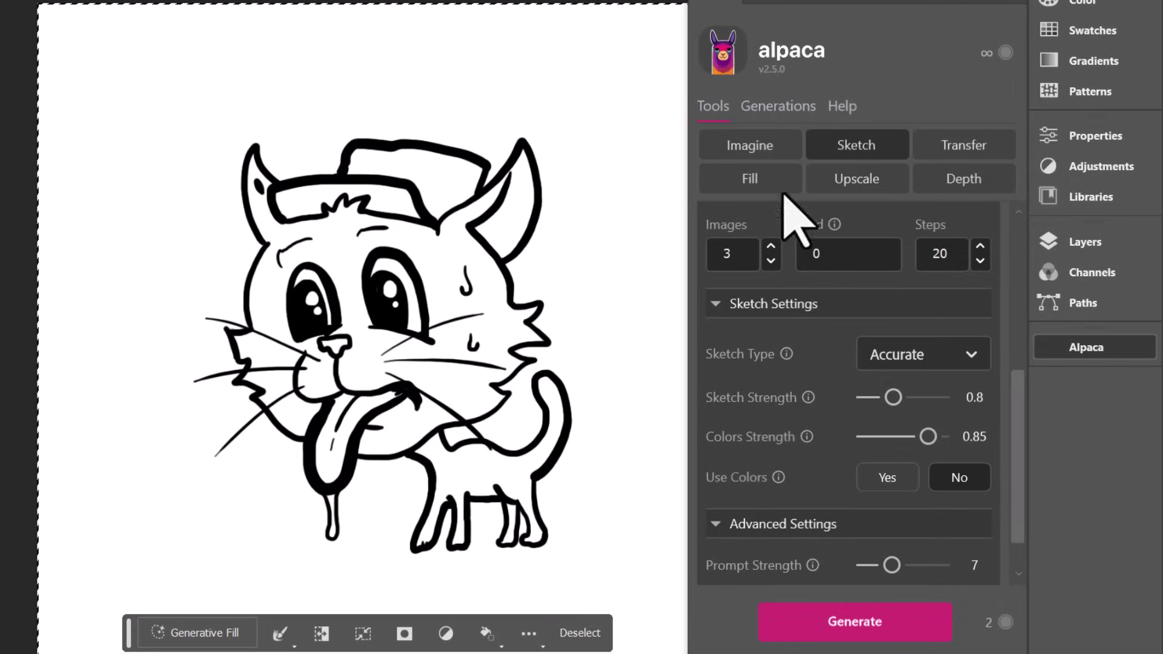
{"action": "scroll", "coordinate": [861, 503], "scroll_direction": "down", "scroll_amount": 1}
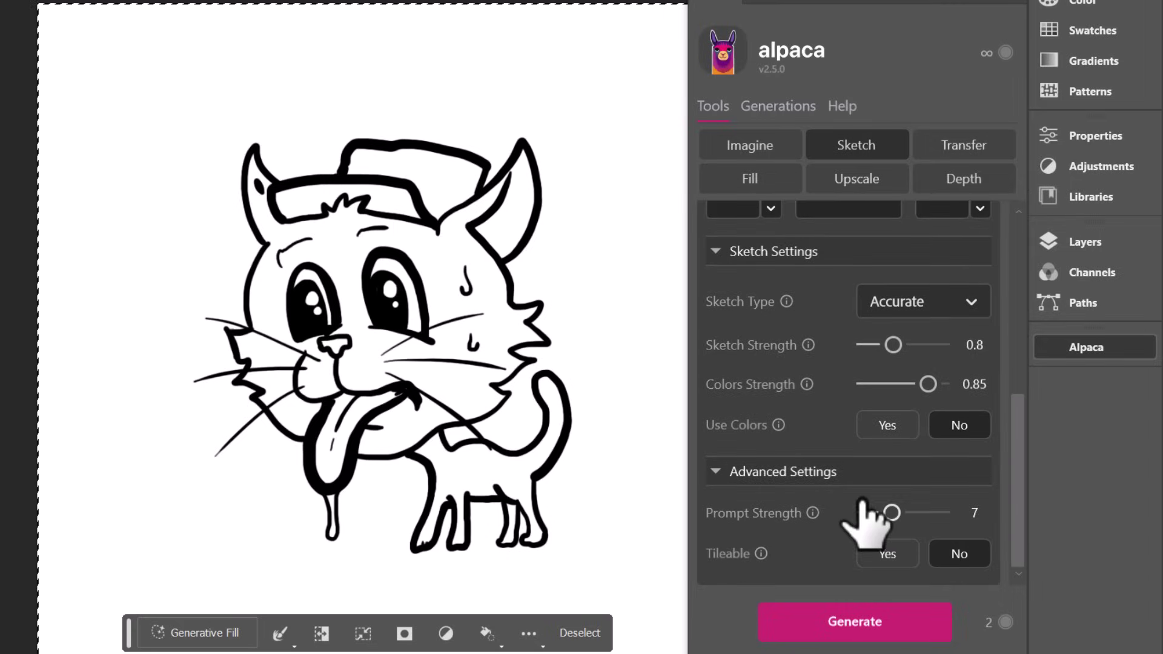
{"action": "left_click_drag", "start_coordinate": [891, 513], "coordinate": [899, 514]}
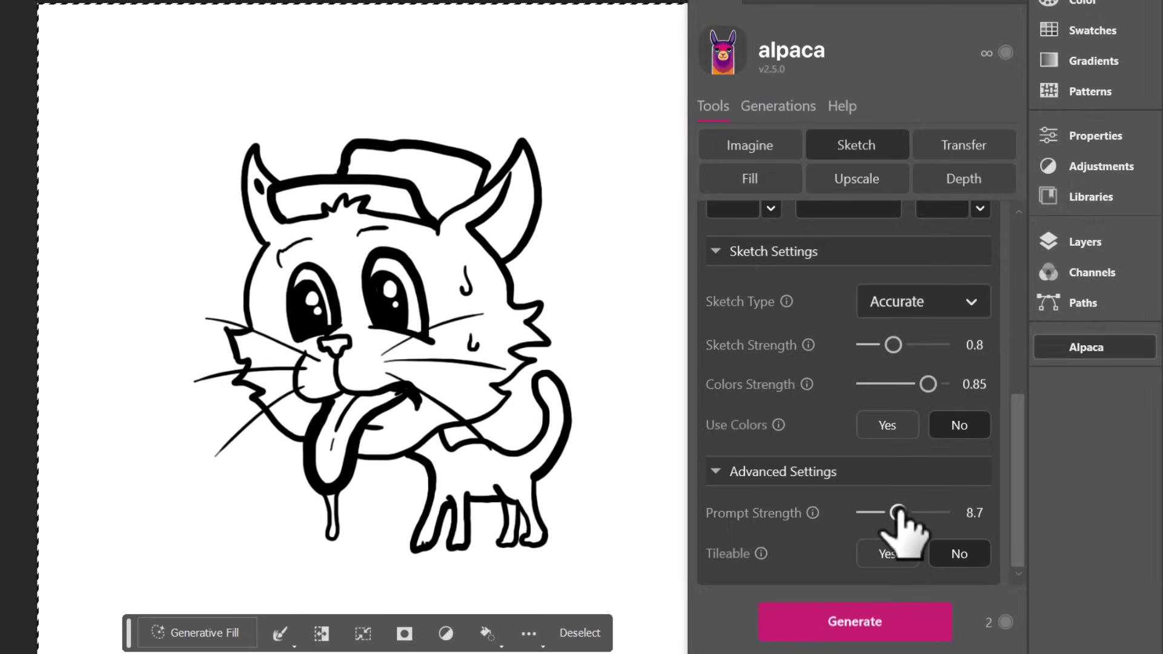
{"action": "left_click", "coordinate": [854, 624]}
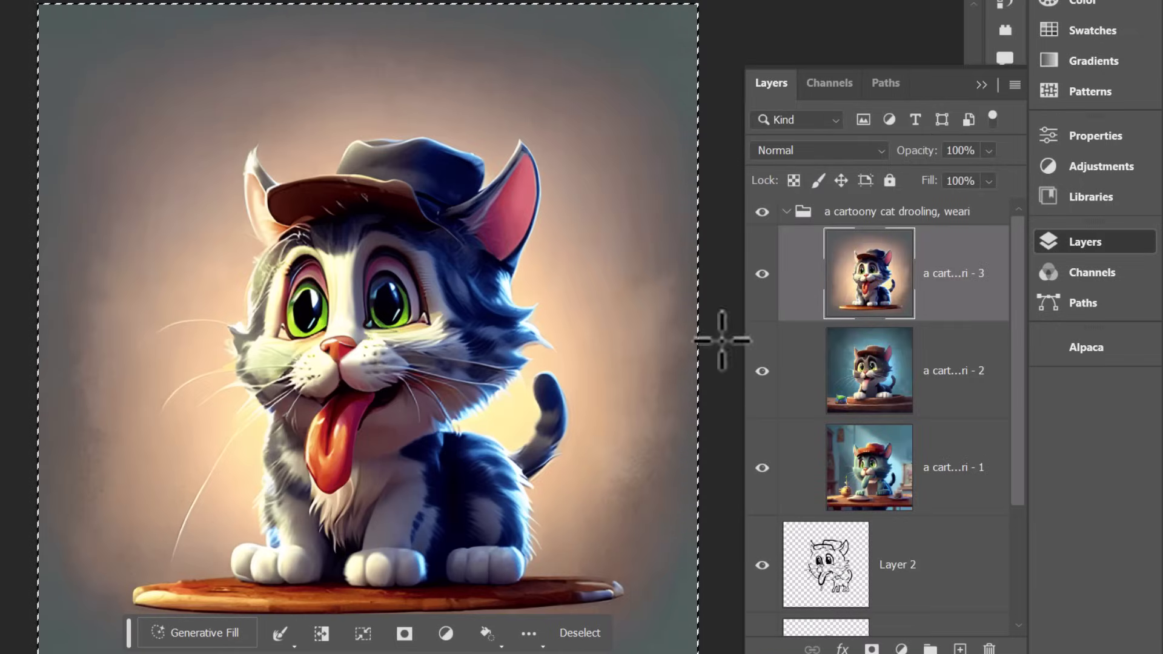
- Compare the first batch of three cats, hiding each down to the line drawing
{"action": "left_click", "coordinate": [762, 273]}
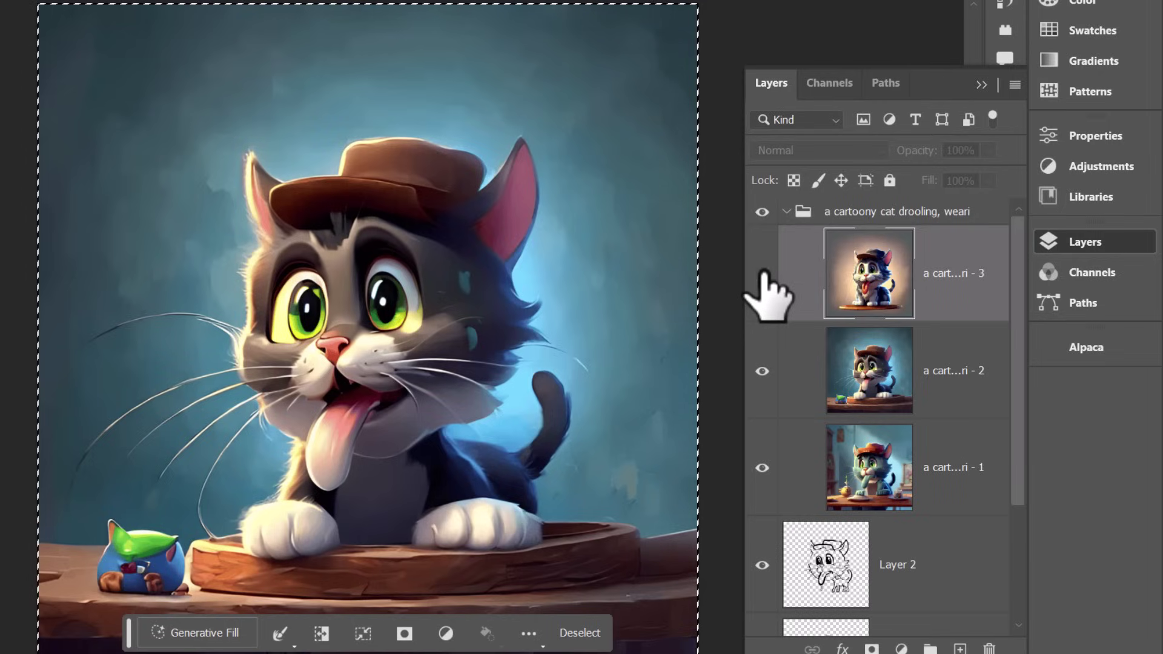
{"action": "left_click", "coordinate": [762, 370]}
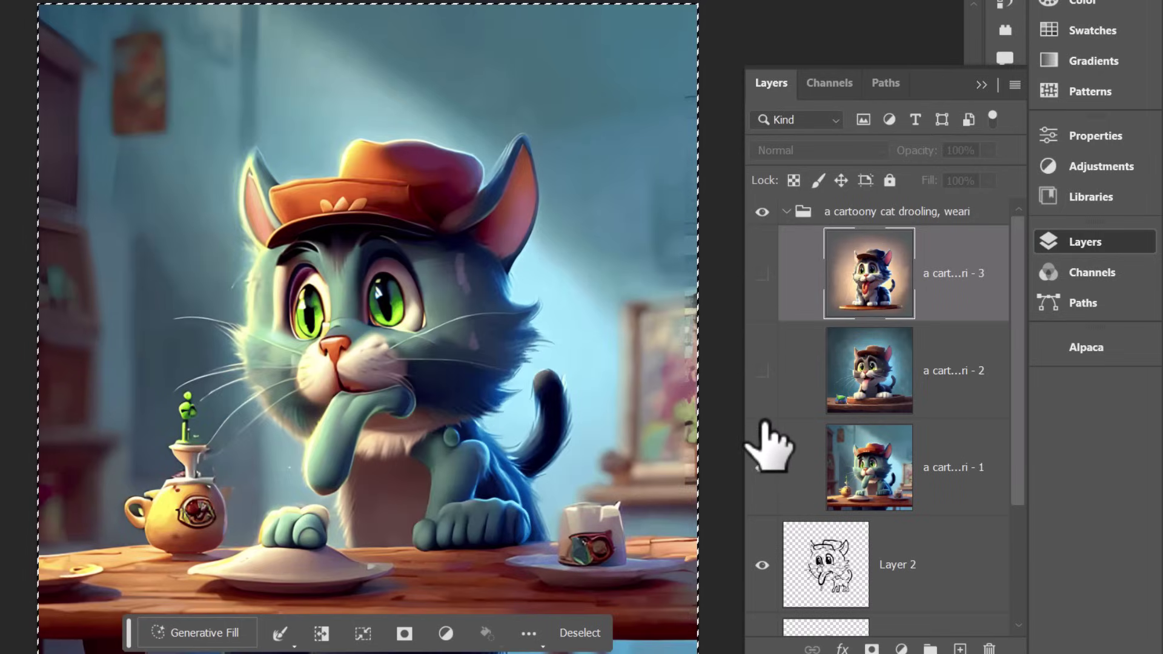
{"action": "left_click", "coordinate": [762, 468]}
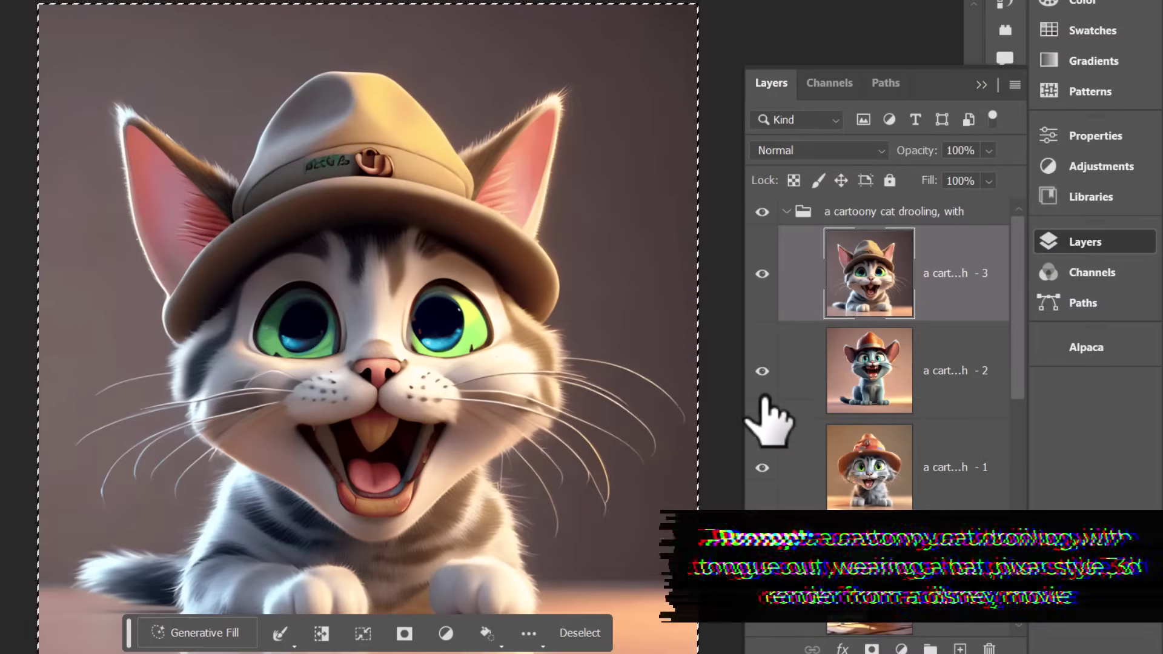
- Compare the second batch of cats by toggling its third and second layers
{"action": "left_click", "coordinate": [762, 274]}
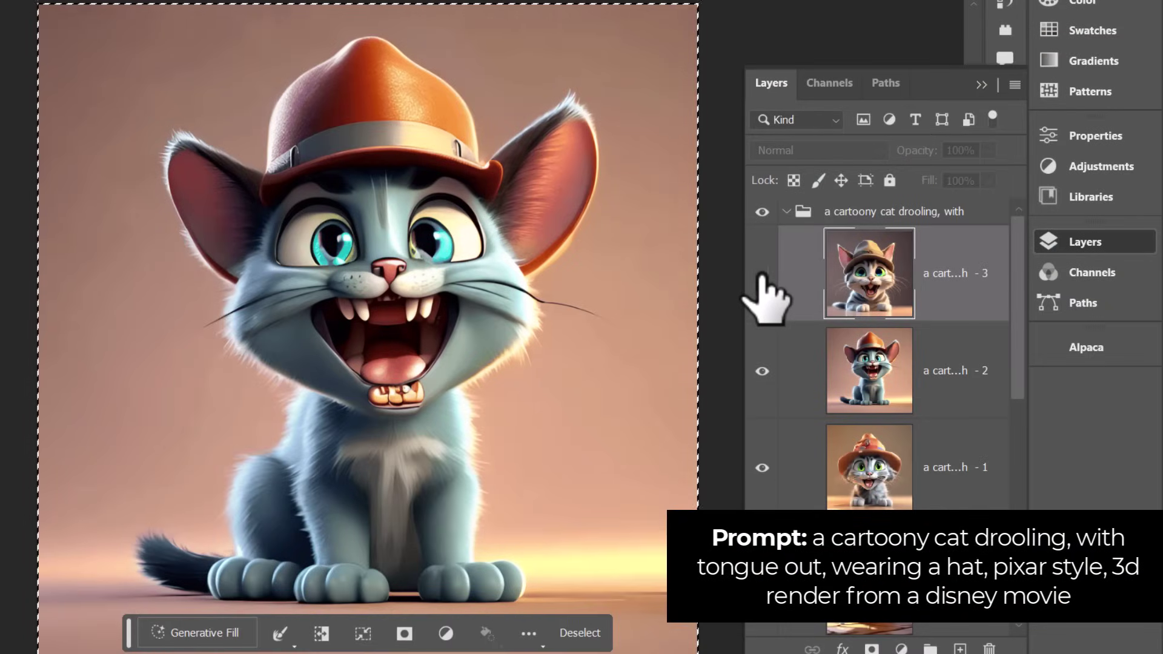
{"action": "left_click", "coordinate": [762, 274]}
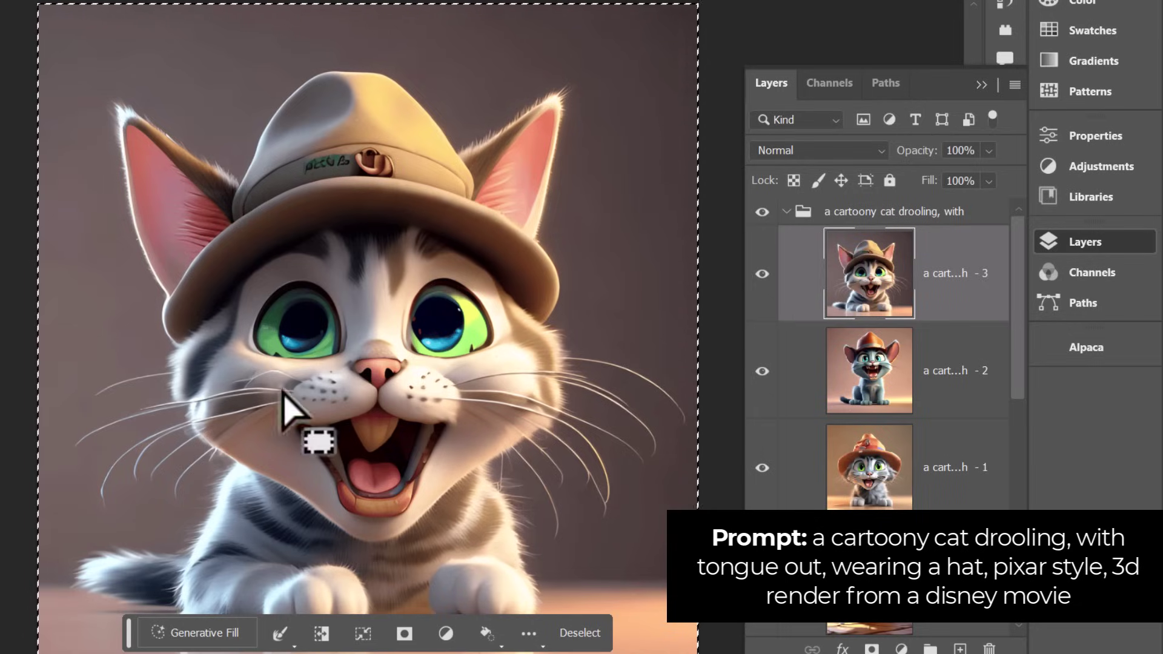
{"action": "left_click", "coordinate": [762, 273]}
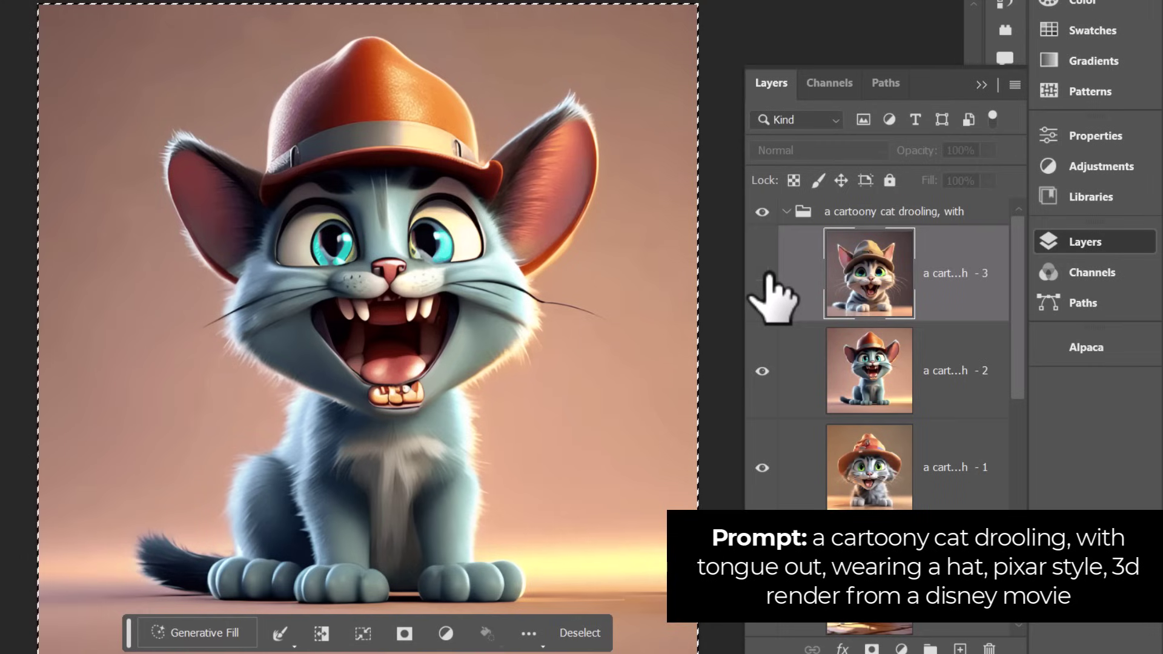
{"action": "left_click", "coordinate": [767, 376]}
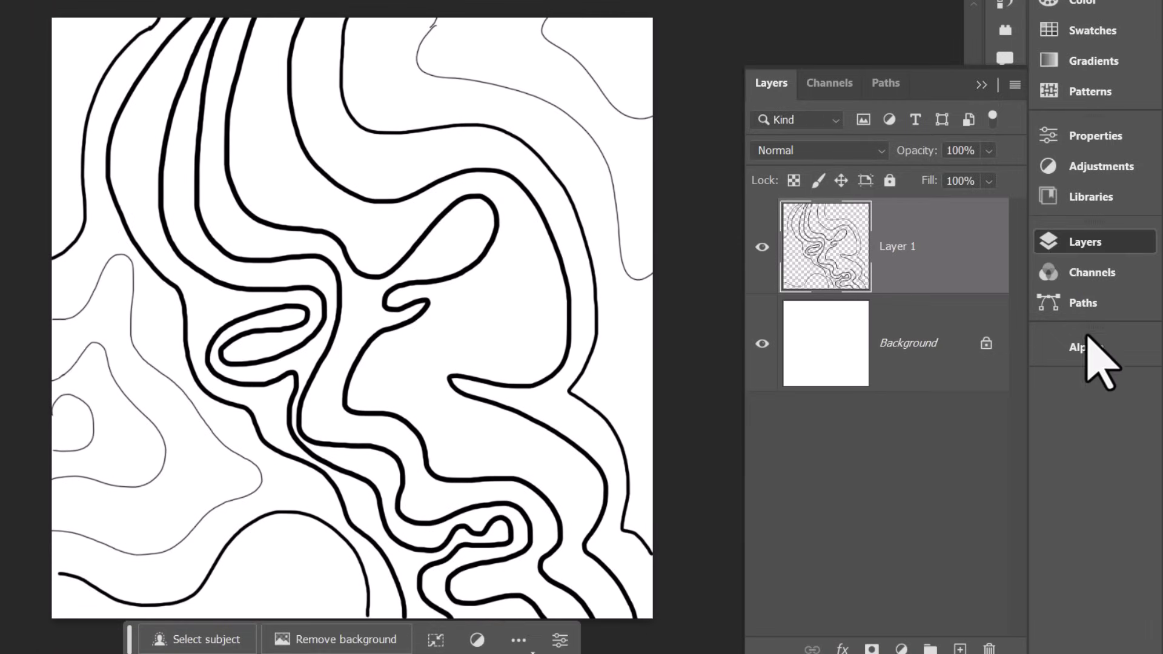
- Replace the old Sketch prompt with an abstract art prompt
{"action": "left_click", "coordinate": [1085, 347]}
{"action": "left_click", "coordinate": [714, 100]}
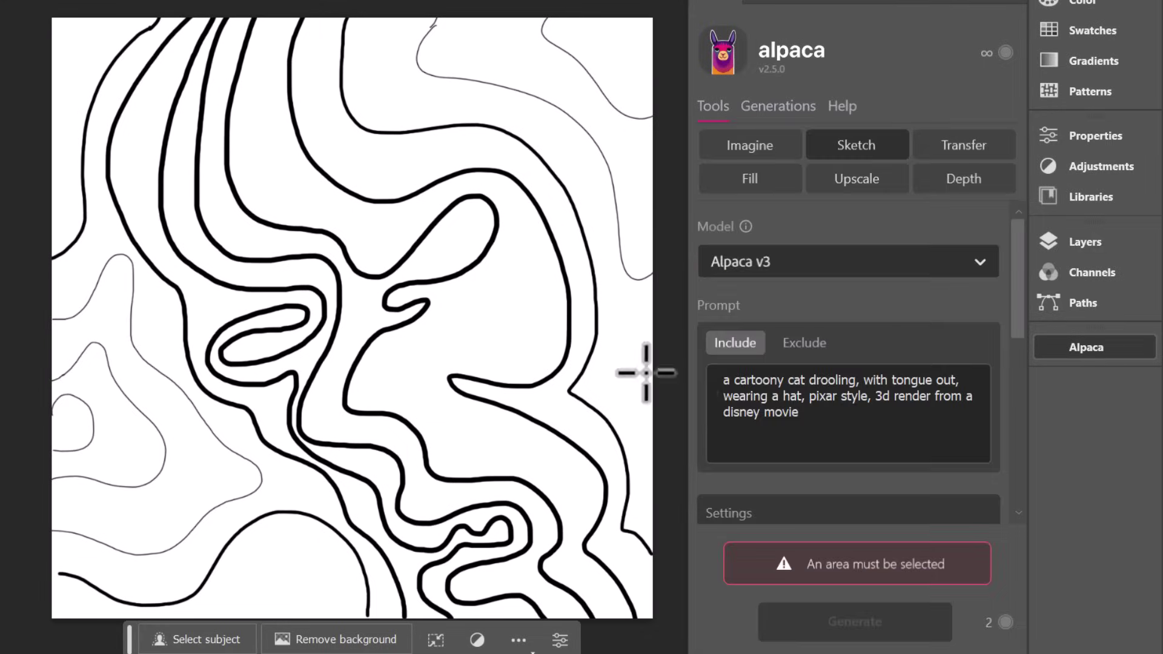
{"action": "left_click", "coordinate": [844, 423]}
{"action": "key", "text": "ctrl+a"}
{"action": "type", "text": "a"}
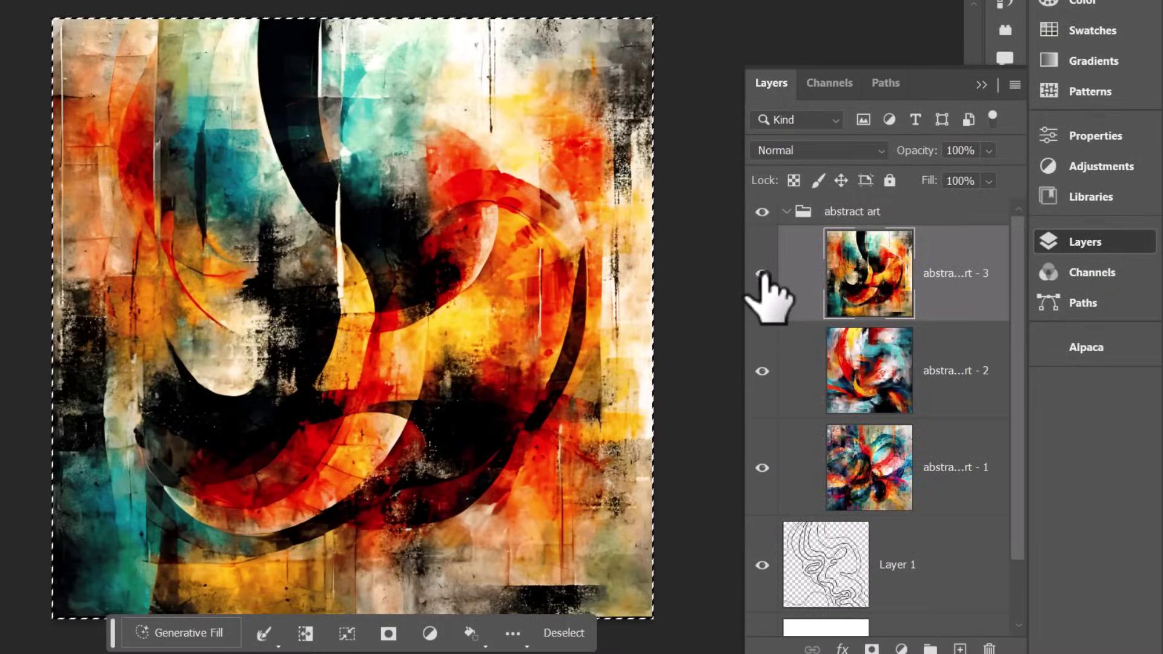
- Compare the first abstract images, then select line-art Layer 1 and change the Sketch Type
{"action": "left_click", "coordinate": [762, 273]}
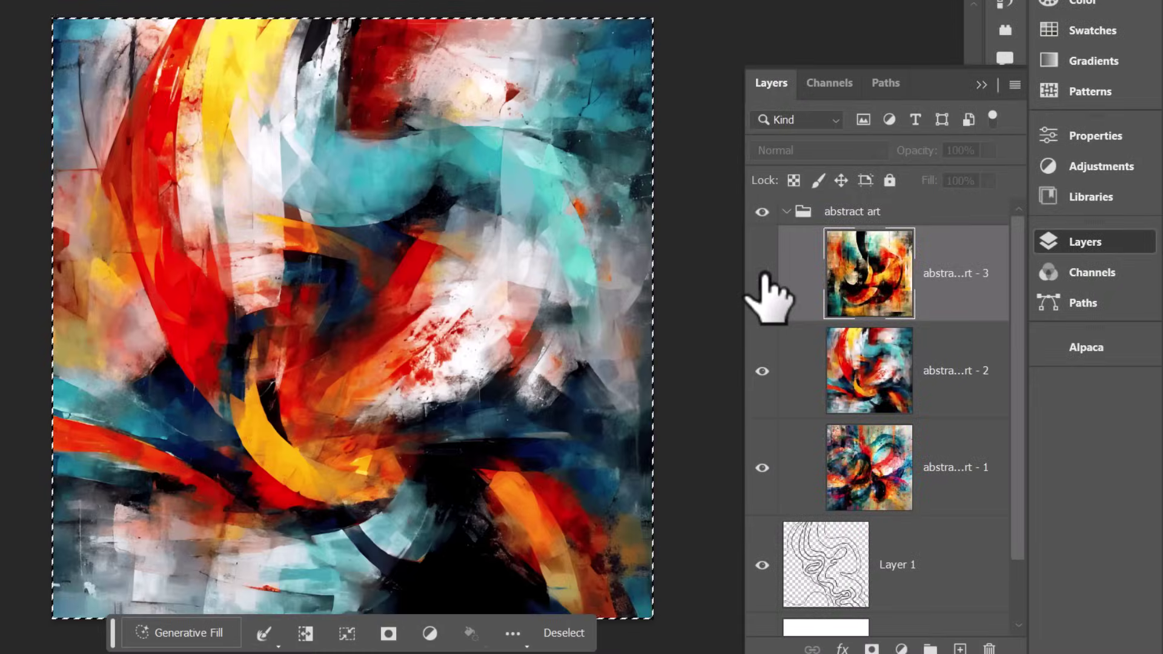
{"action": "left_click", "coordinate": [762, 371]}
{"action": "left_click", "coordinate": [762, 467]}
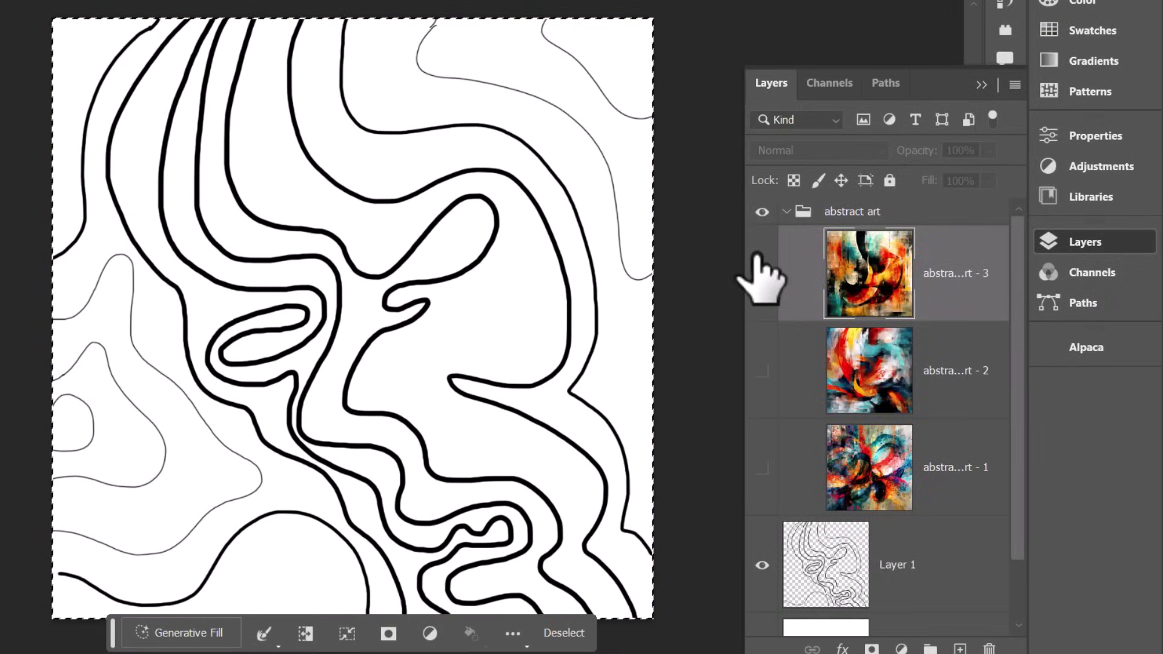
{"action": "left_click", "coordinate": [883, 602]}
{"action": "left_click", "coordinate": [1086, 347]}
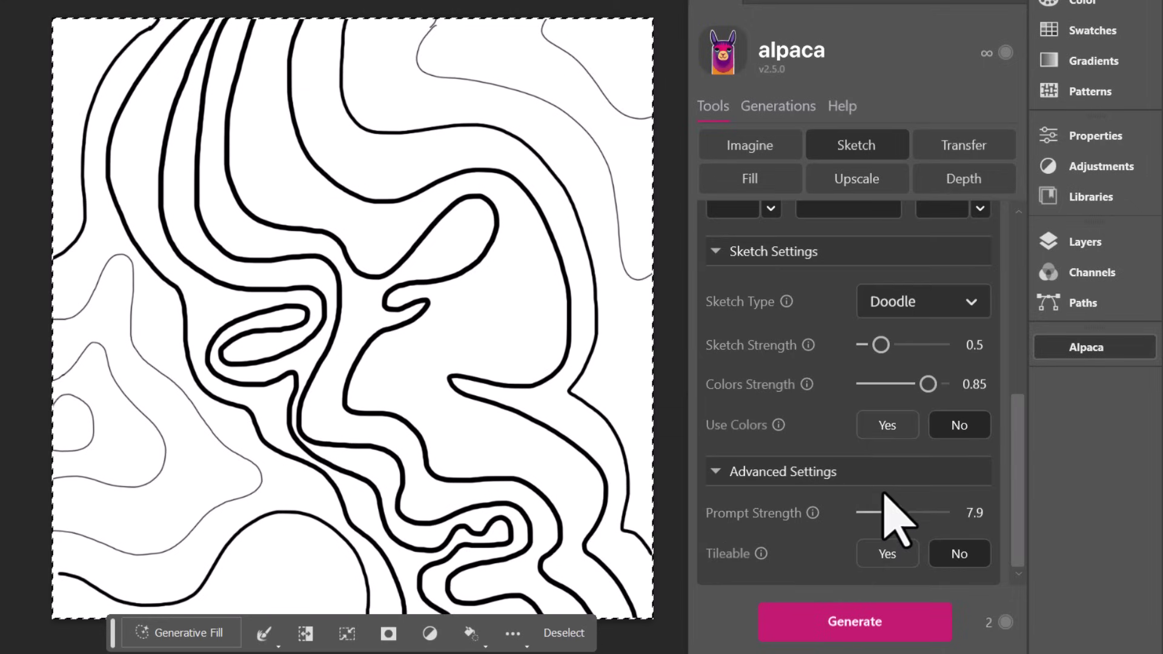
{"action": "left_click", "coordinate": [945, 306]}
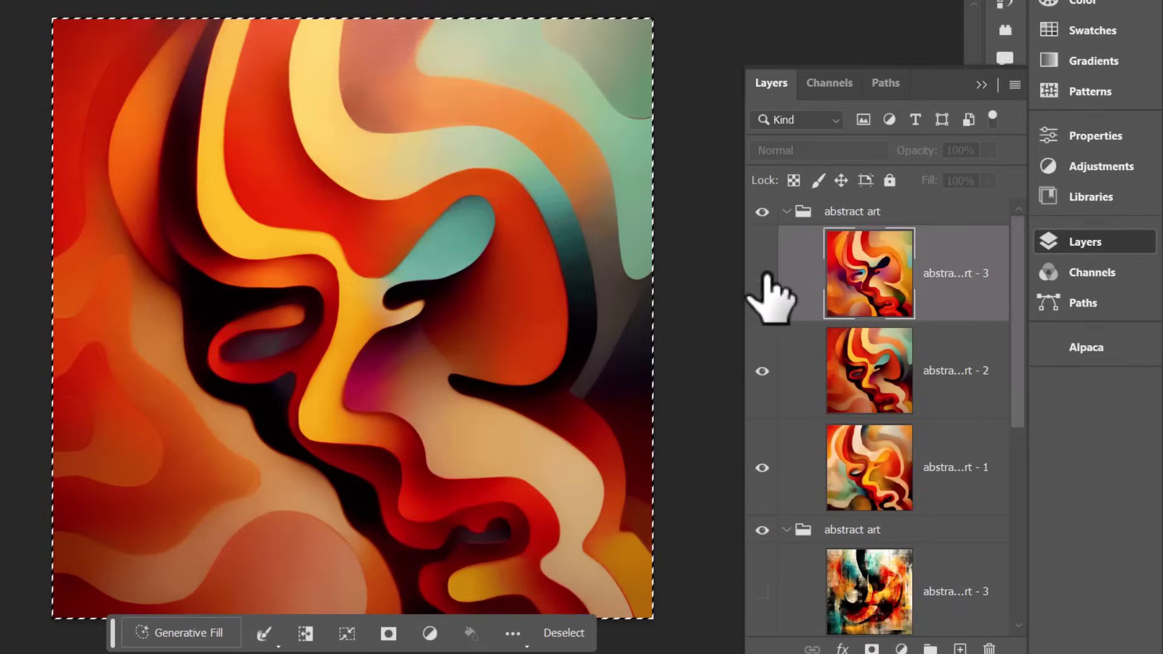
- Compare the new group's three warm, flowing abstract renderings
{"action": "left_click", "coordinate": [762, 371]}
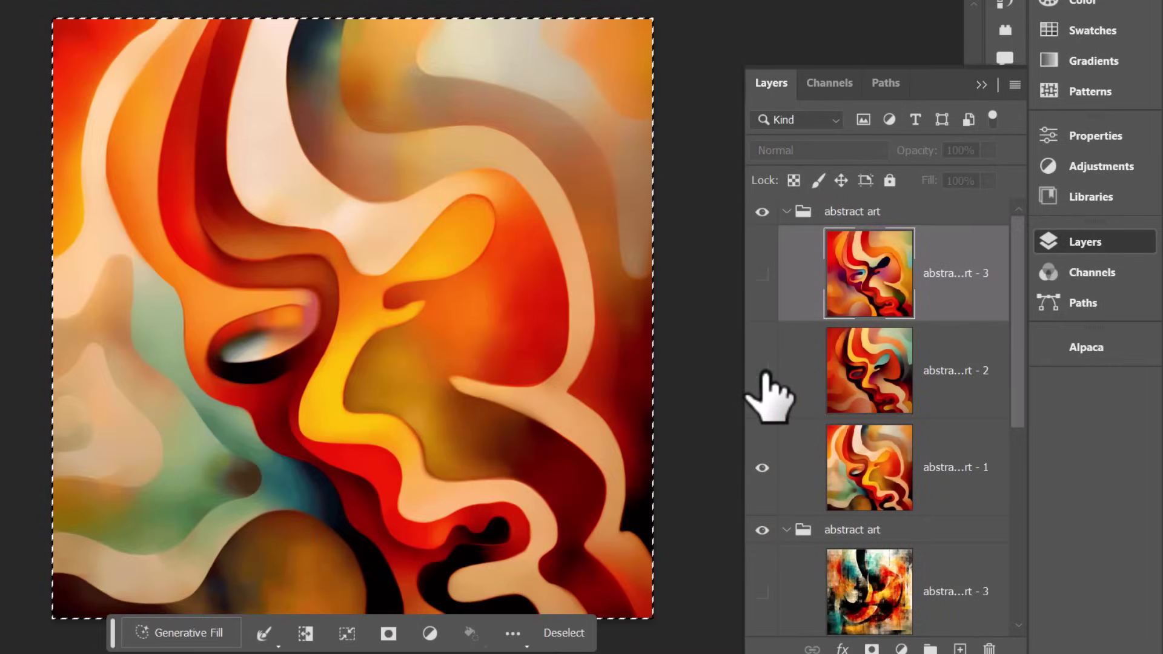
{"action": "left_click", "coordinate": [762, 371]}
{"action": "left_click", "coordinate": [762, 273]}
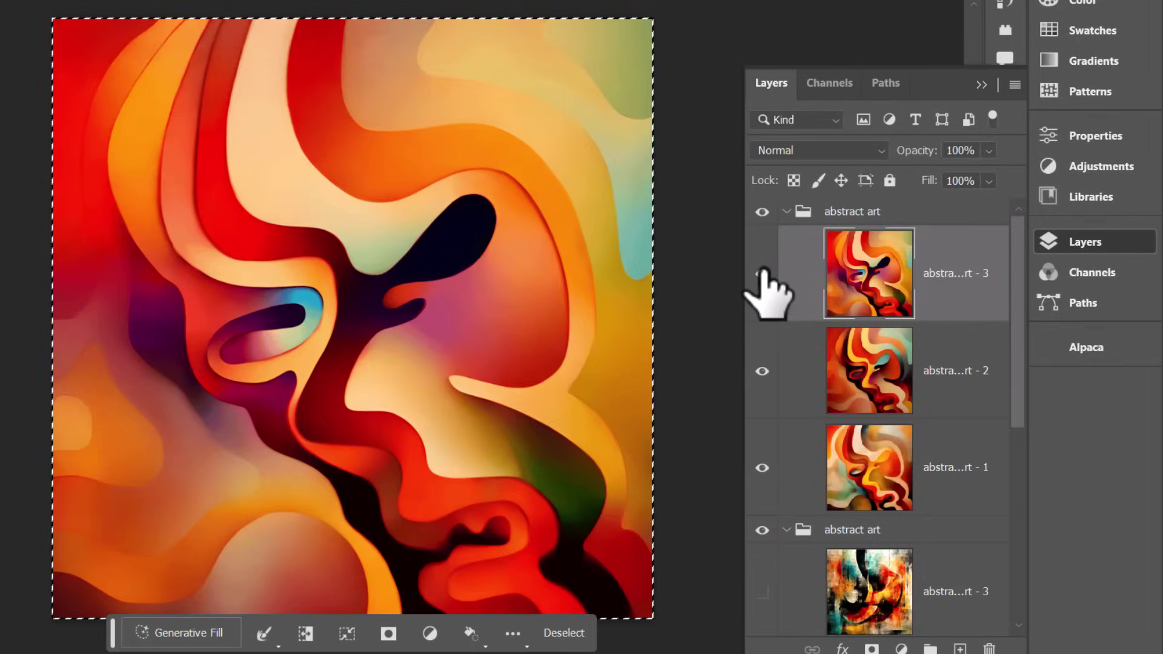
{"action": "left_click", "coordinate": [762, 273]}
{"action": "left_click", "coordinate": [762, 371]}
{"action": "left_click", "coordinate": [762, 467]}
{"action": "left_click", "coordinate": [762, 370]}
{"action": "left_click", "coordinate": [762, 276]}
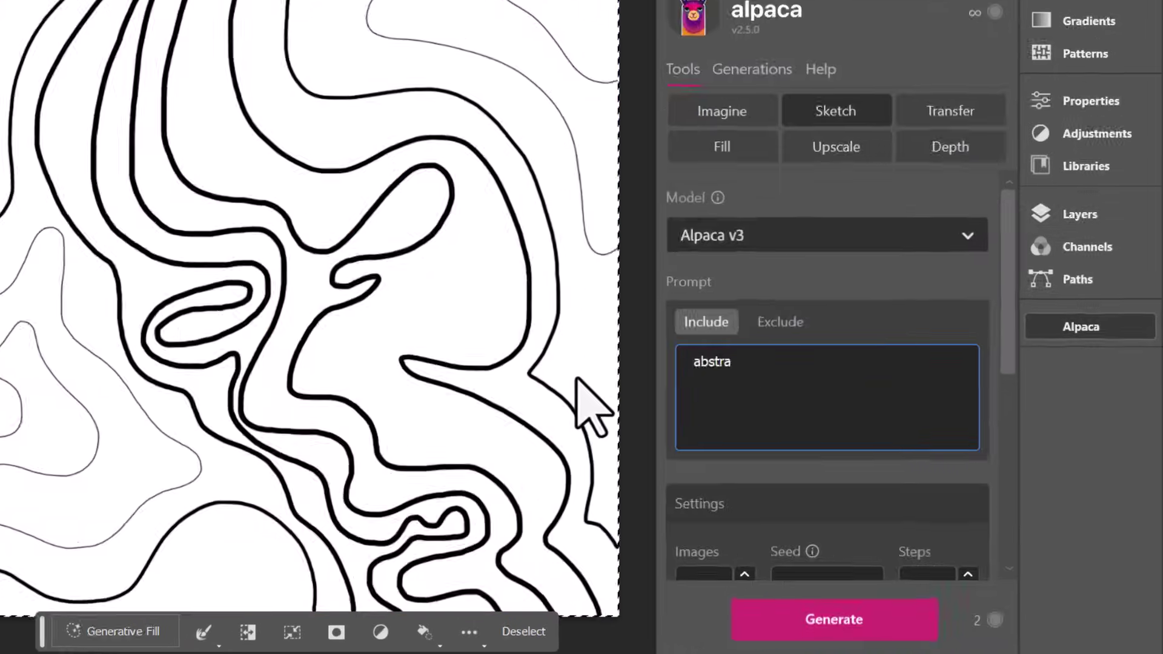
- Extend the prompt with 'metallic layers, texture', inserting 'metallic' before 'texture'
{"action": "type", "text": "ct metall"}
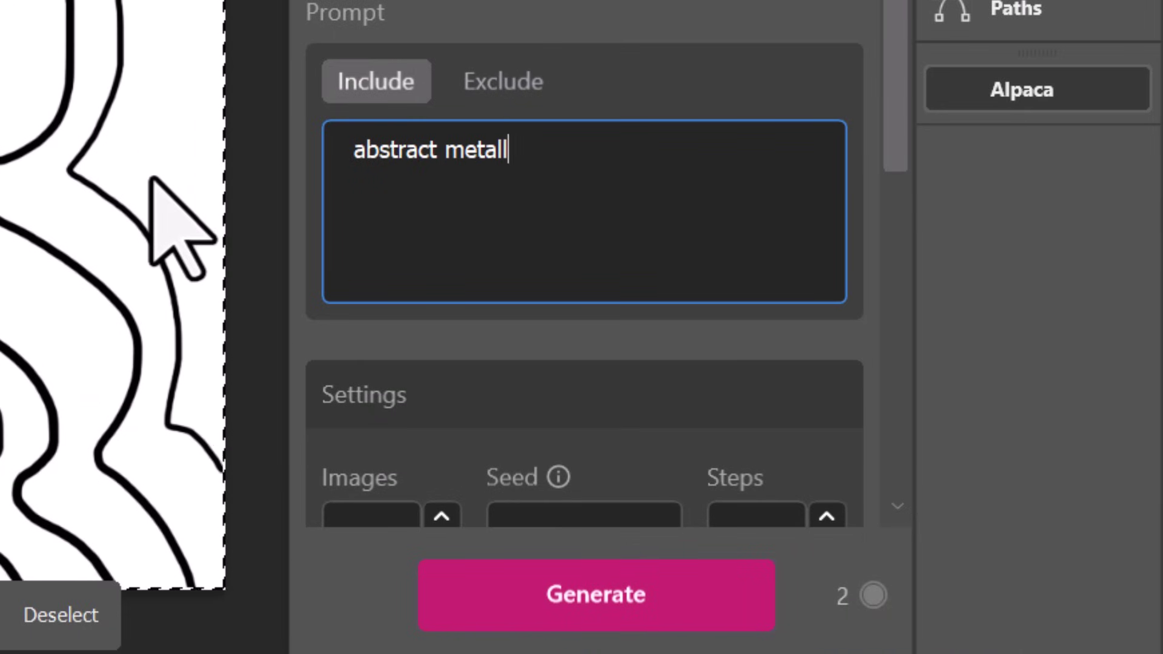
{"action": "type", "text": "ic layers"}
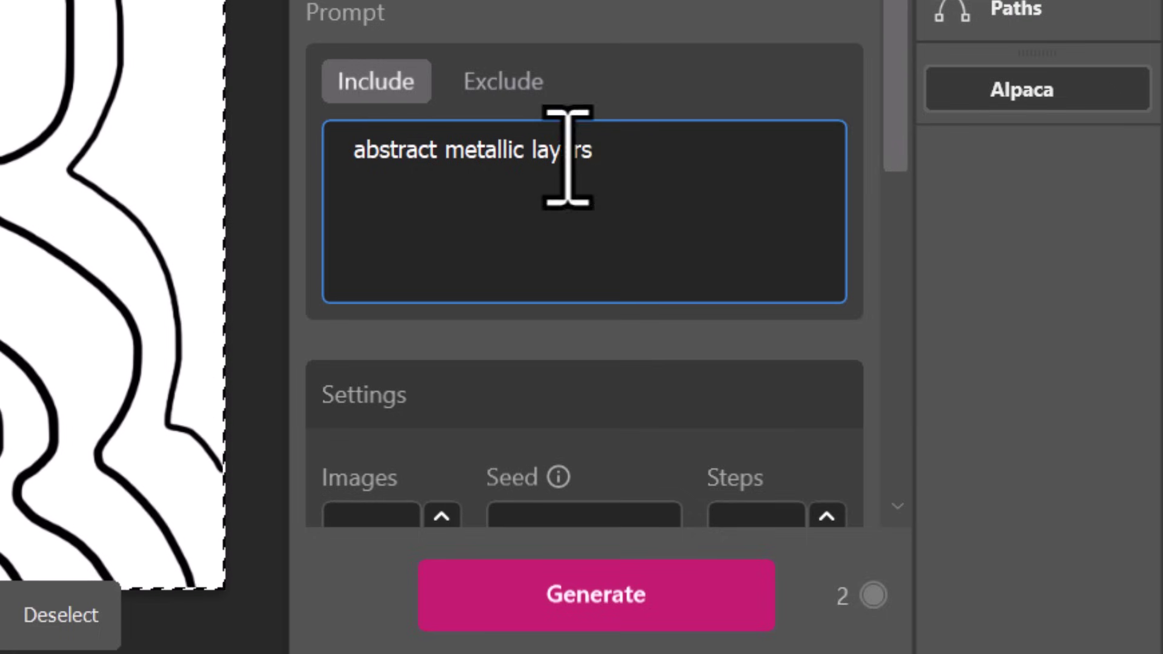
{"action": "type", "text": ", texture"}
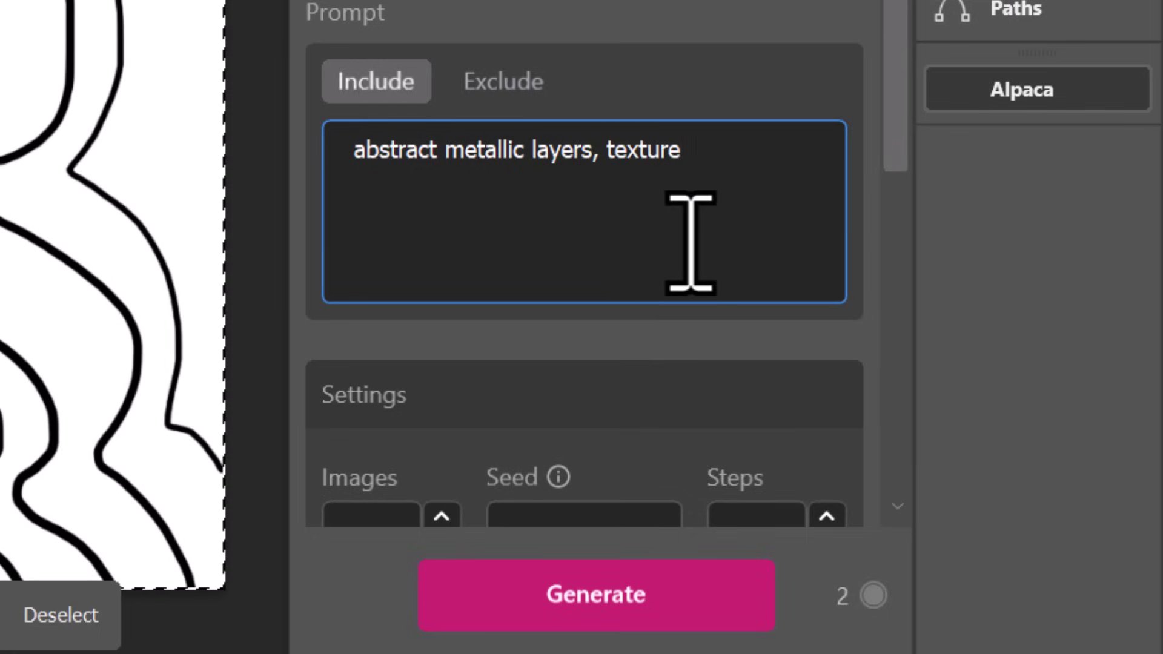
{"action": "left_click", "coordinate": [609, 148]}
{"action": "type", "text": "metal"}
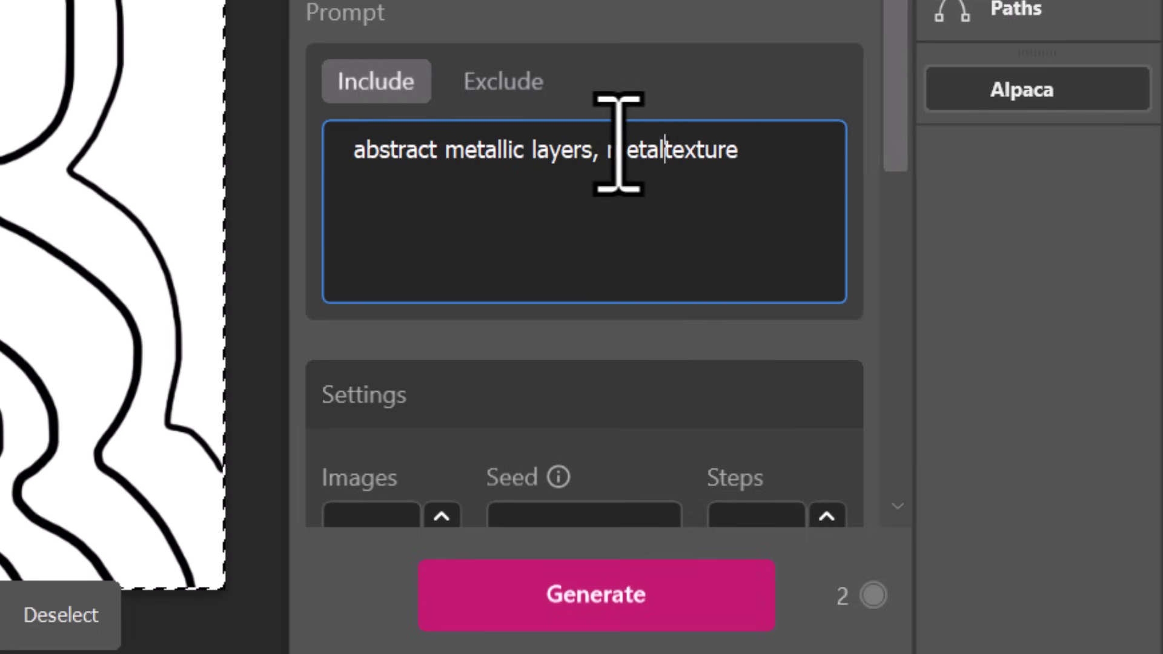
{"action": "type", "text": "lic"}
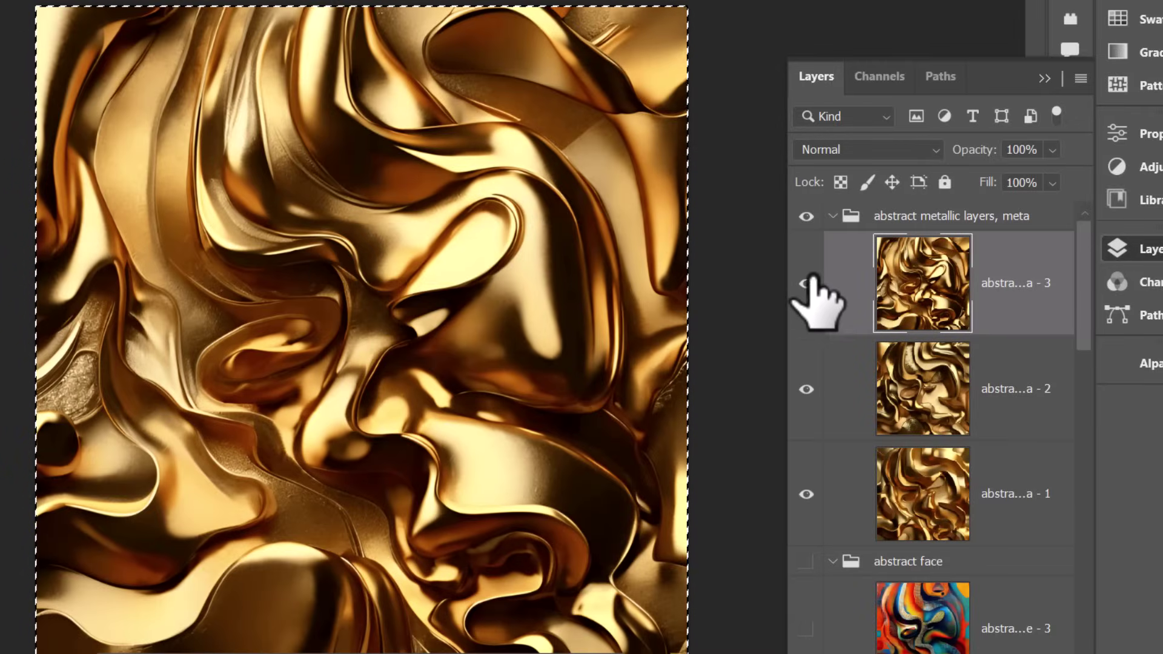
- Compare the abstract metallic image layers one by one
{"action": "left_click", "coordinate": [806, 283]}
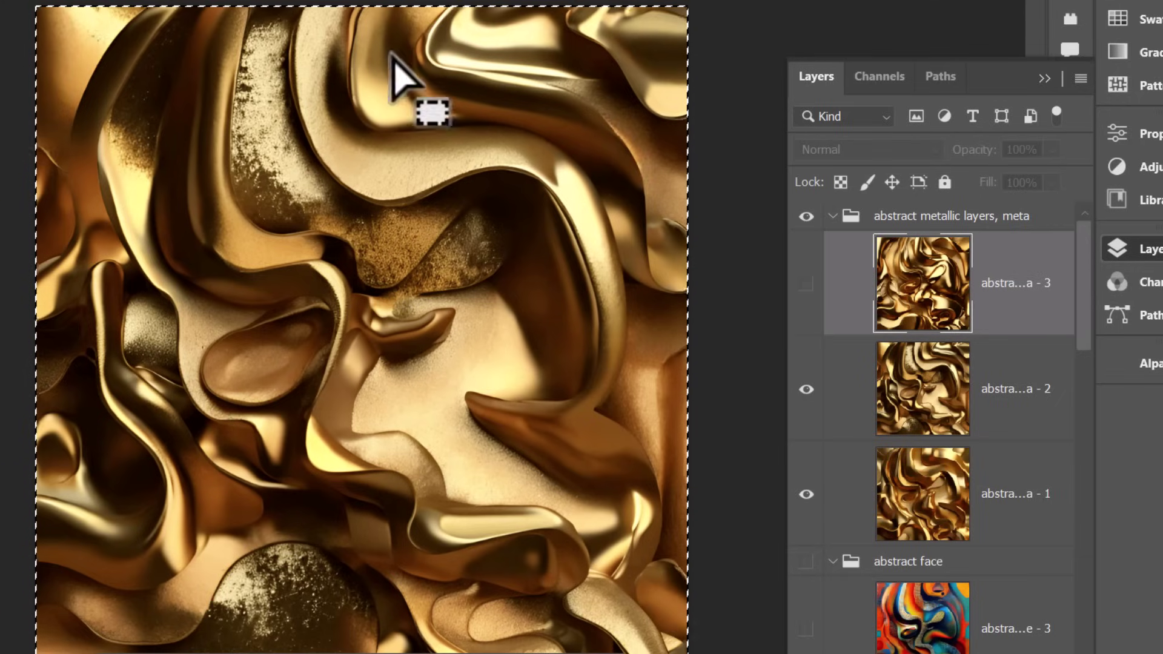
{"action": "left_click", "coordinate": [809, 389]}
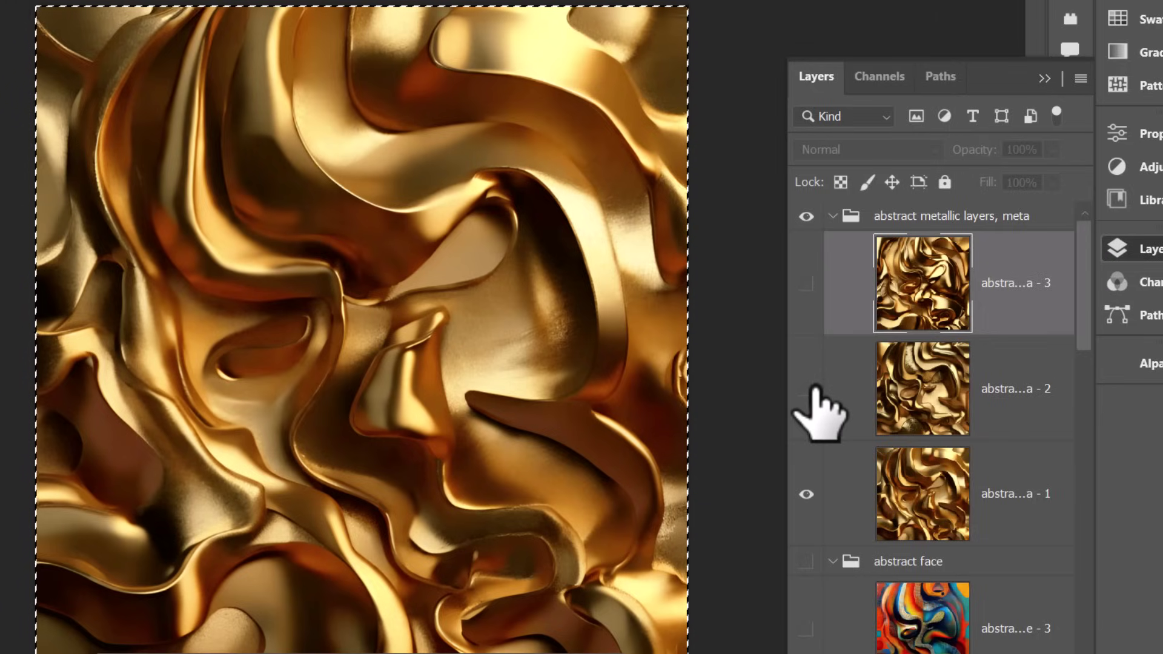
{"action": "left_click", "coordinate": [806, 494]}
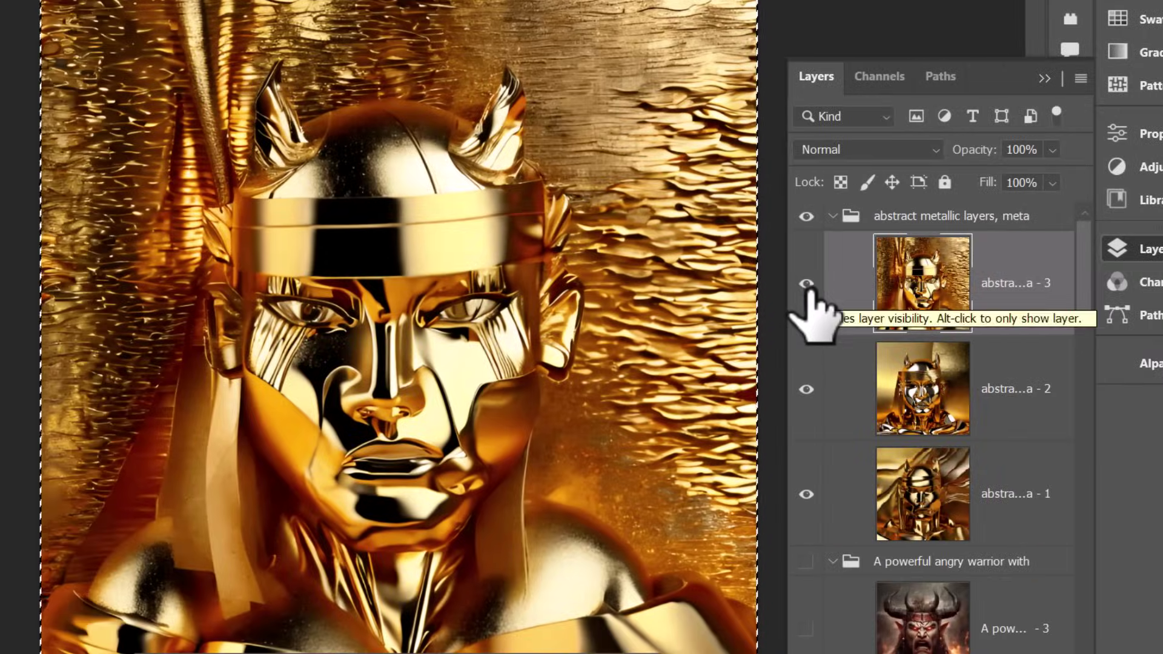
{"action": "left_click", "coordinate": [808, 286]}
{"action": "left_click", "coordinate": [807, 389]}
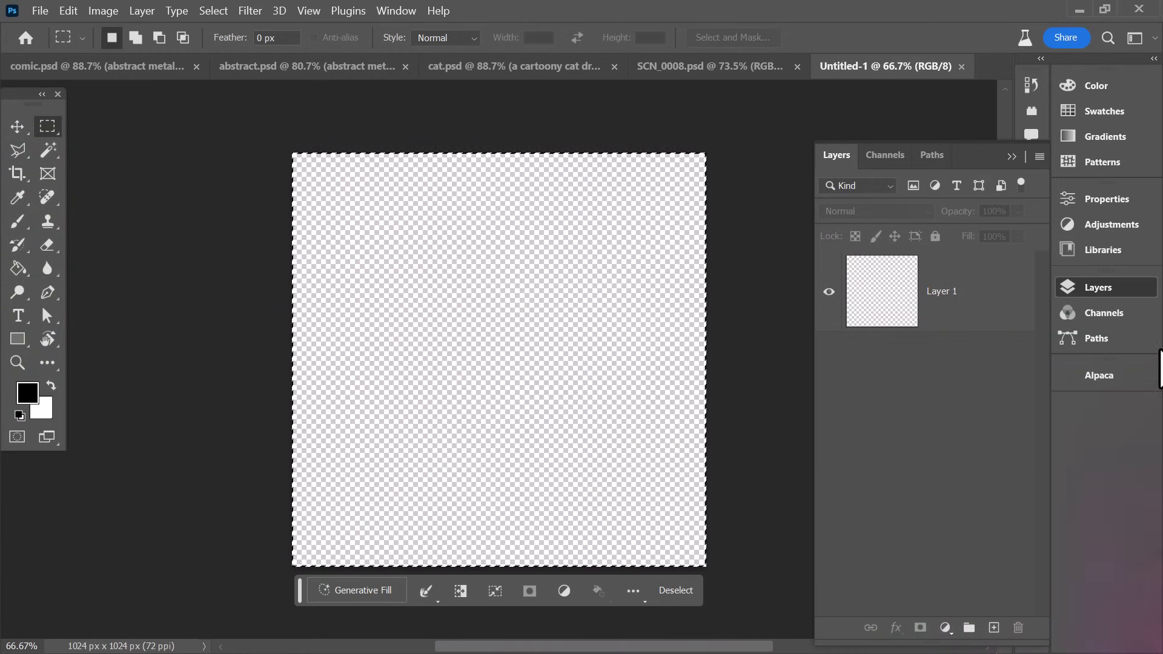
- Choose Alpaca's Imagine text-to-image tool with the Alpaca v3 model
{"action": "left_click", "coordinate": [1108, 381]}
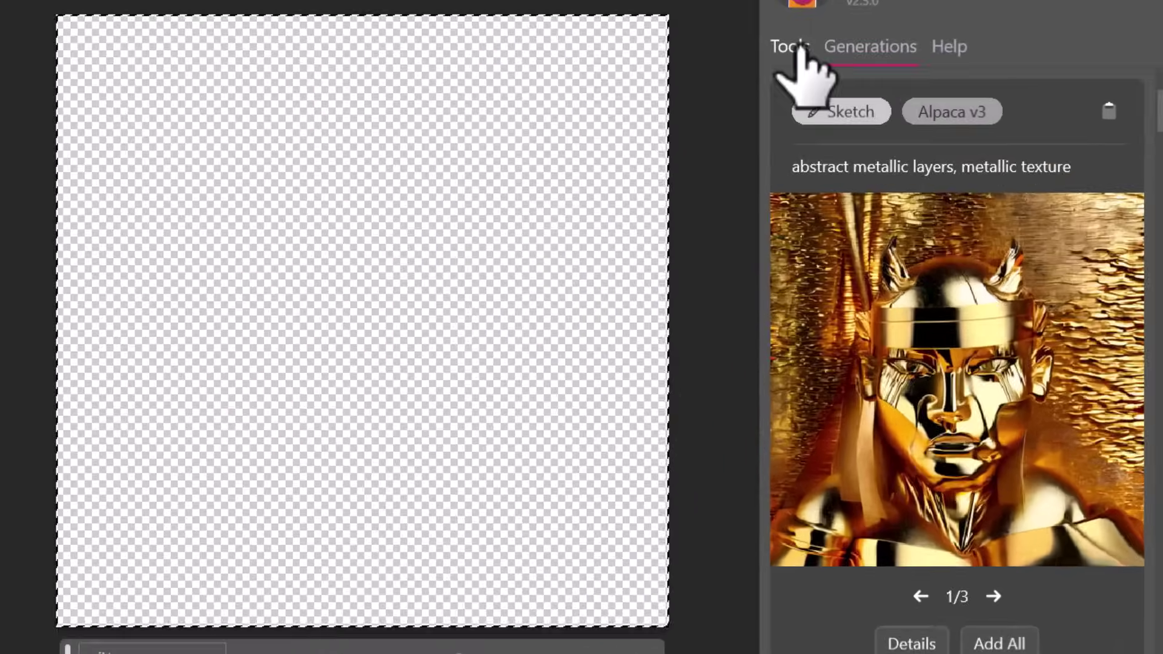
{"action": "left_click", "coordinate": [799, 47]}
{"action": "left_click", "coordinate": [831, 96]}
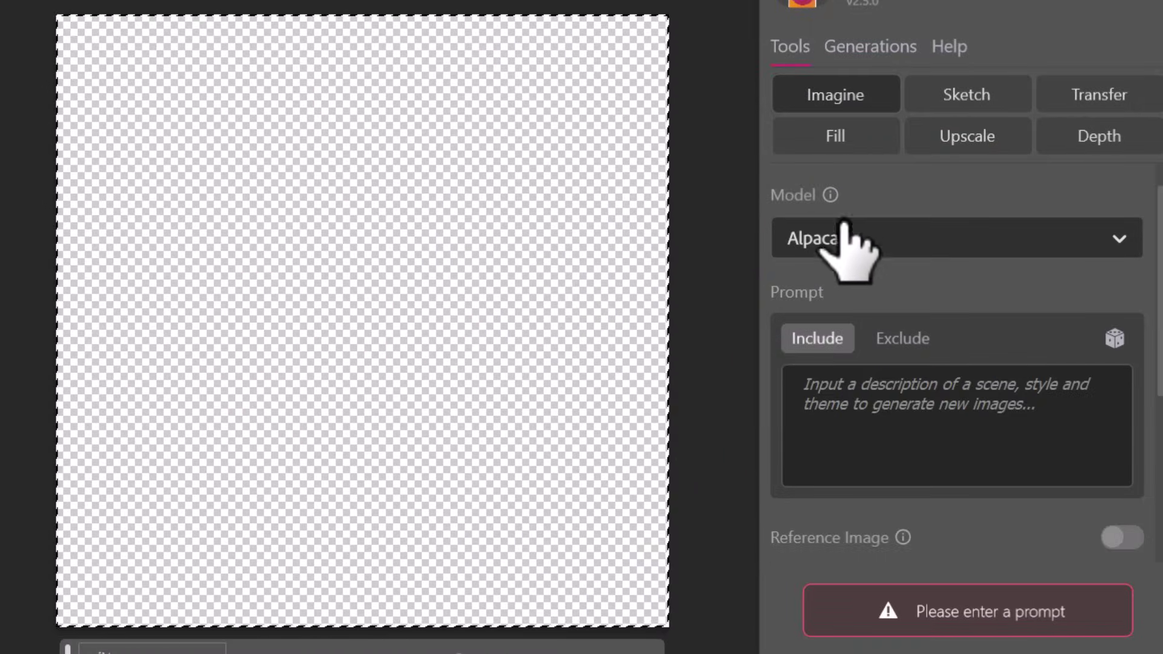
{"action": "left_click", "coordinate": [865, 251]}
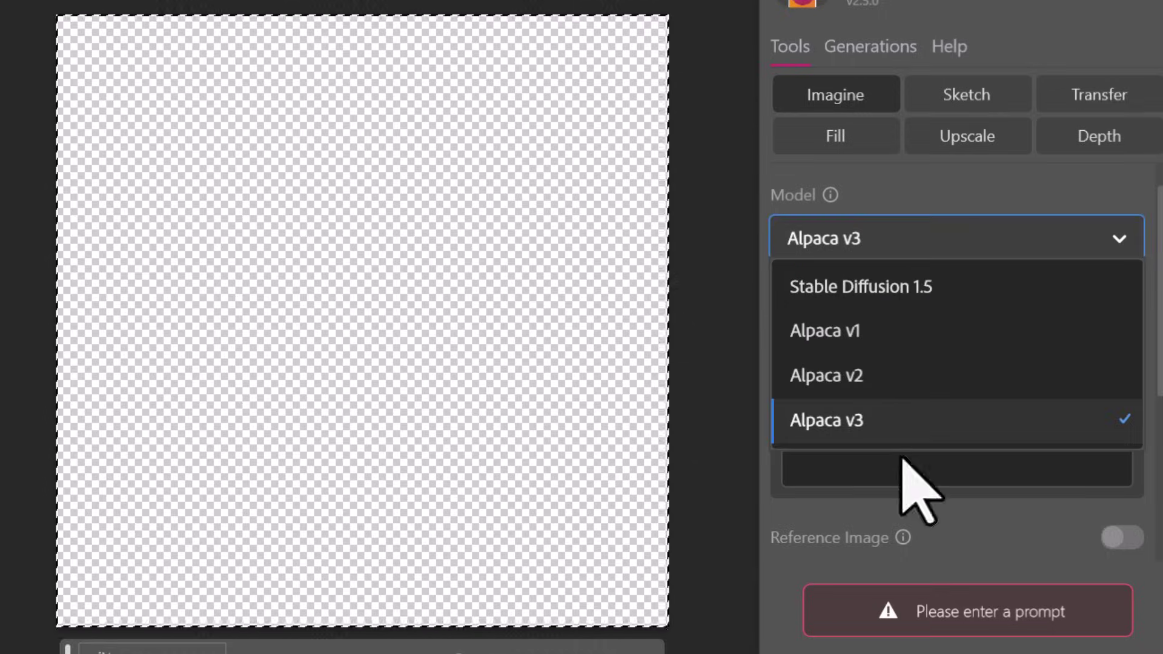
{"action": "left_click", "coordinate": [914, 200]}
- Generate 'a cyberpunk waterfall' images and add them to the document
{"action": "left_click", "coordinate": [884, 400]}
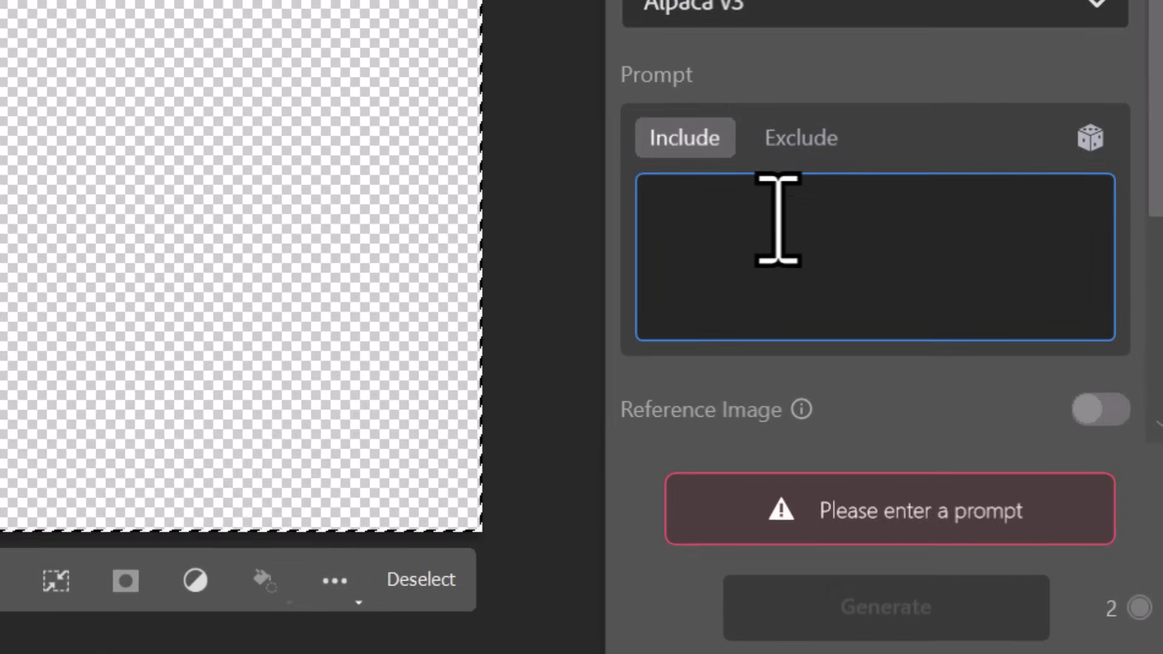
{"action": "type", "text": "a cyberpunk waterfall"}
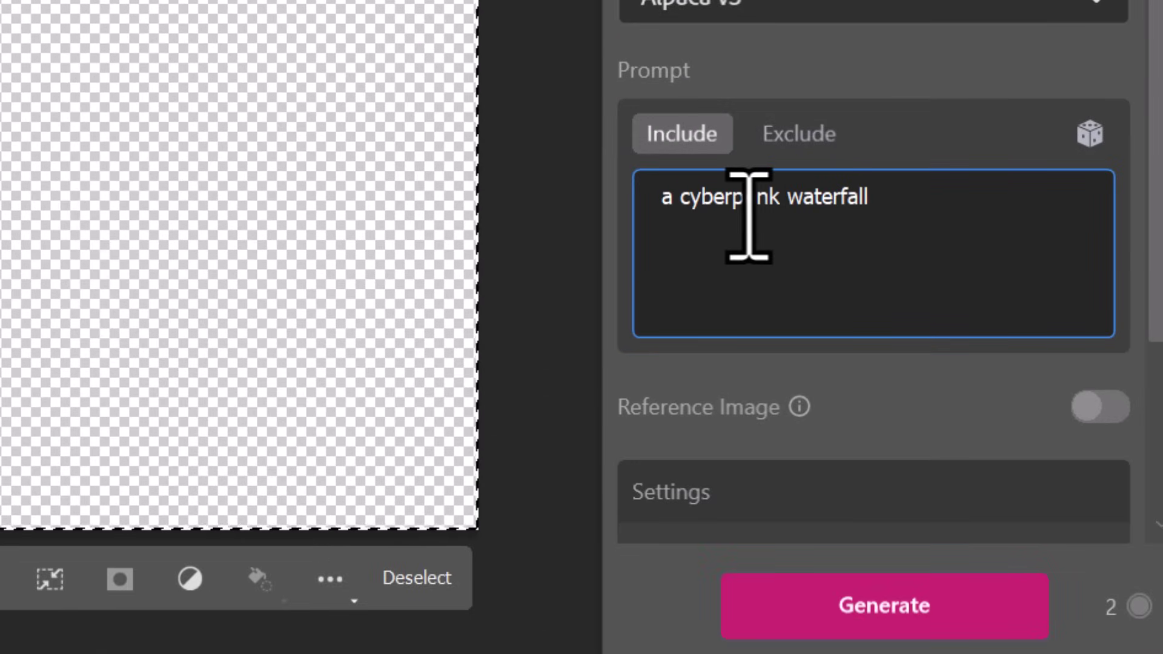
{"action": "left_click", "coordinate": [836, 623]}
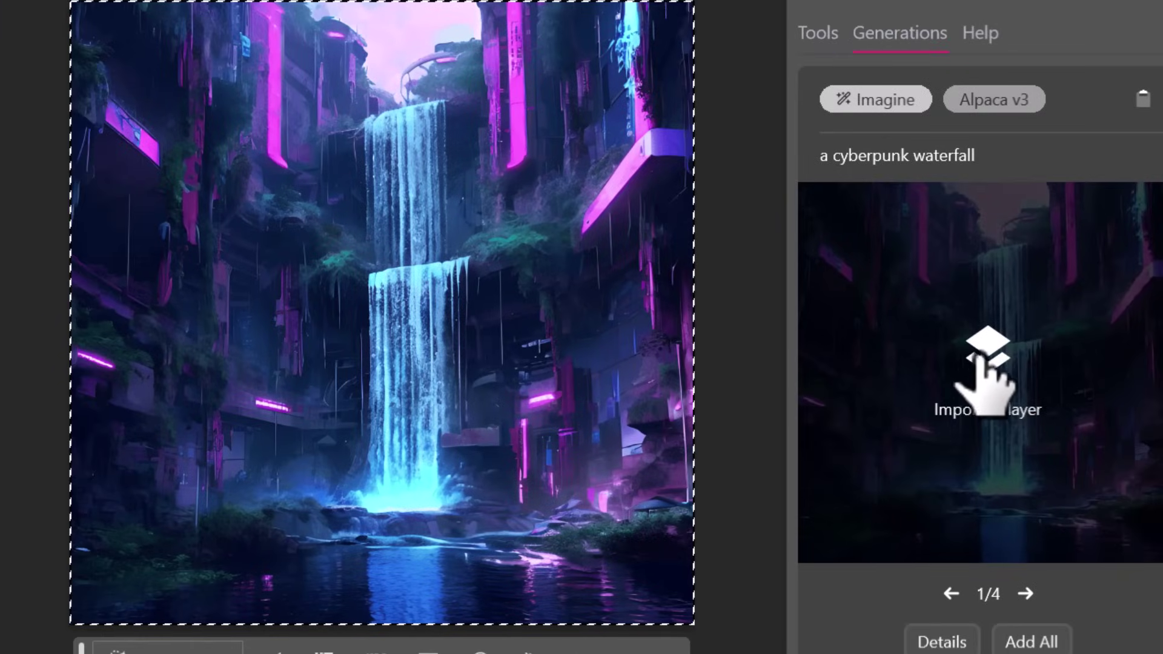
{"action": "left_click_drag", "start_coordinate": [860, 534], "coordinate": [431, 178]}
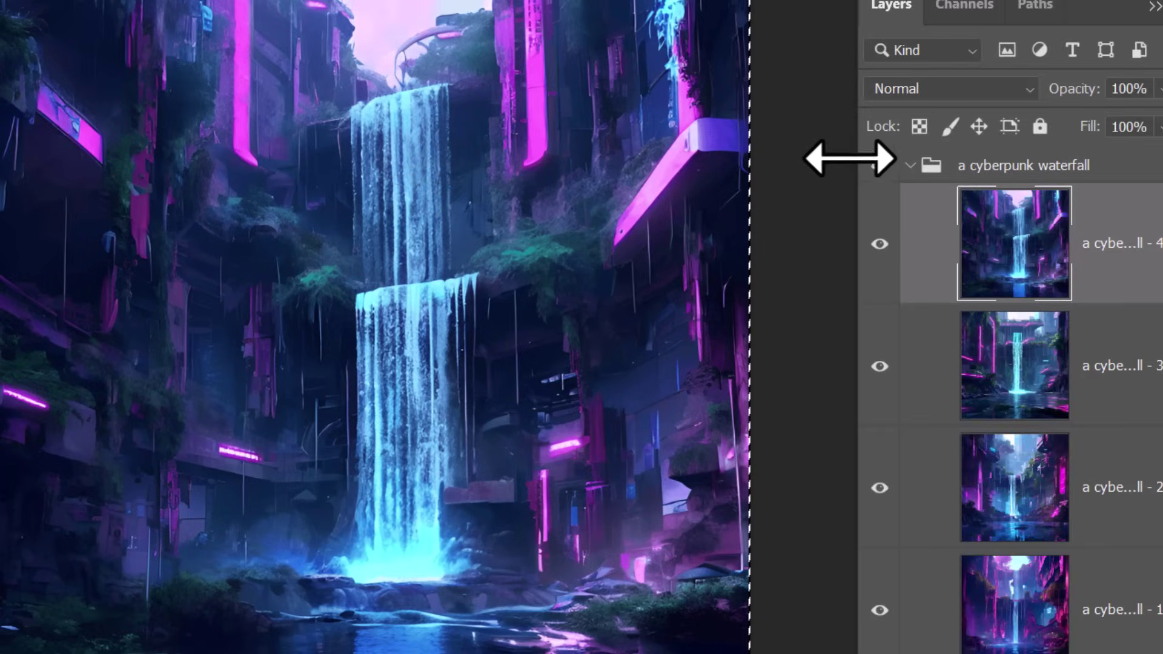
- Compare the four waterfall layers, then make all of them visible again
{"action": "left_click", "coordinate": [882, 244]}
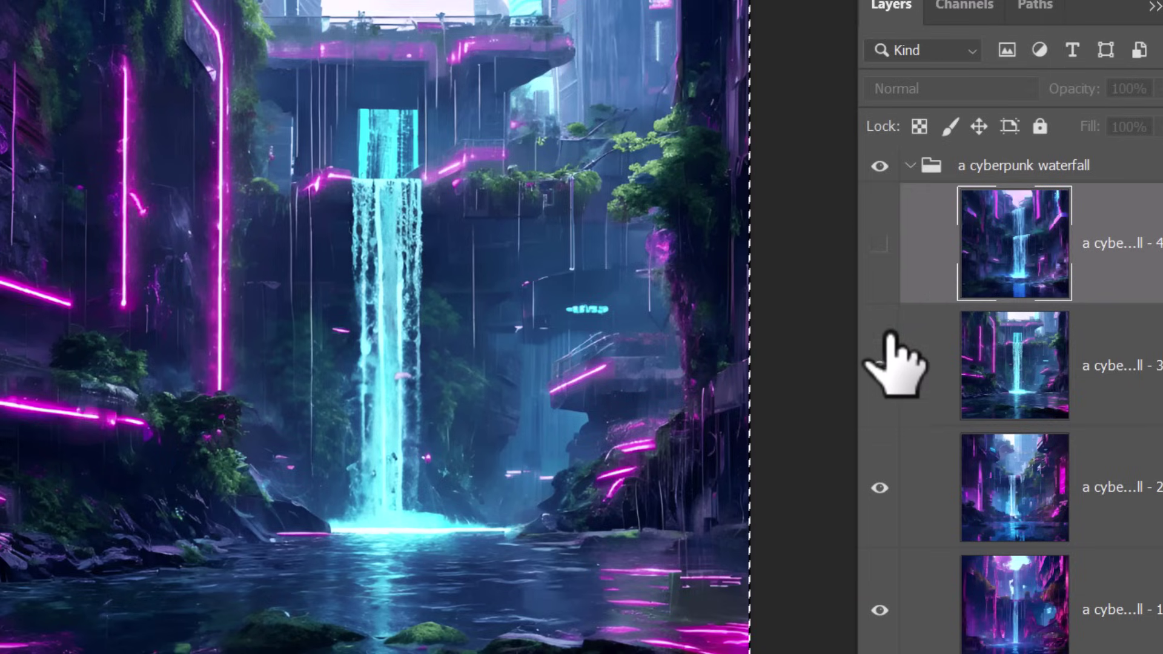
{"action": "left_click", "coordinate": [889, 367]}
{"action": "left_click", "coordinate": [881, 488]}
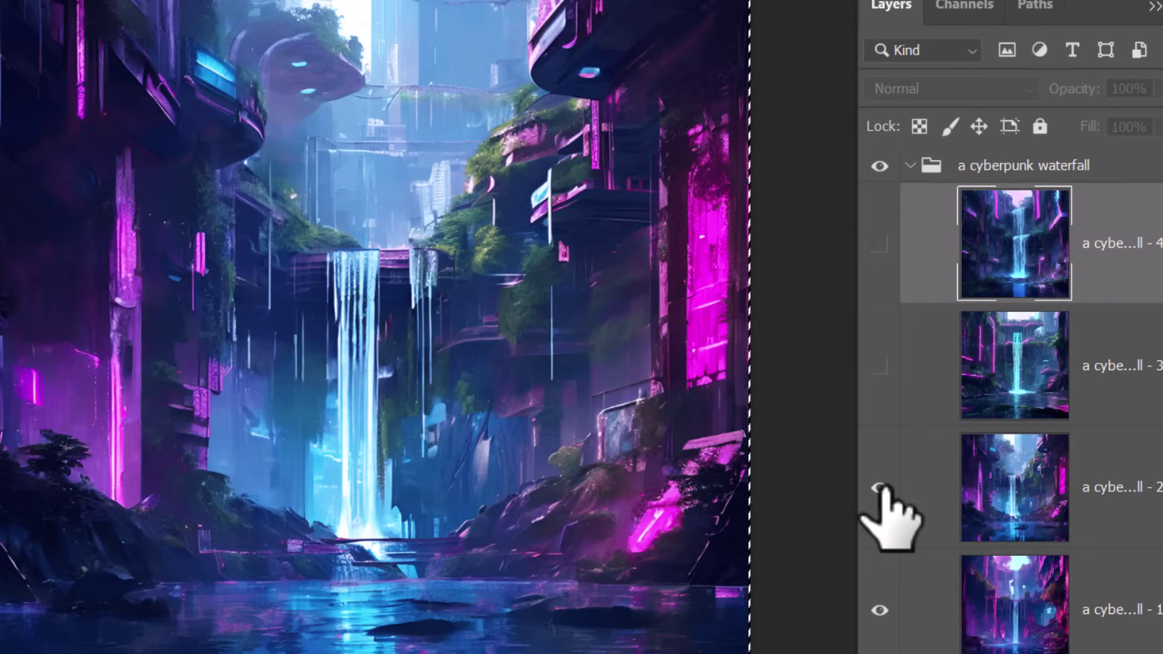
{"action": "left_click", "coordinate": [879, 488]}
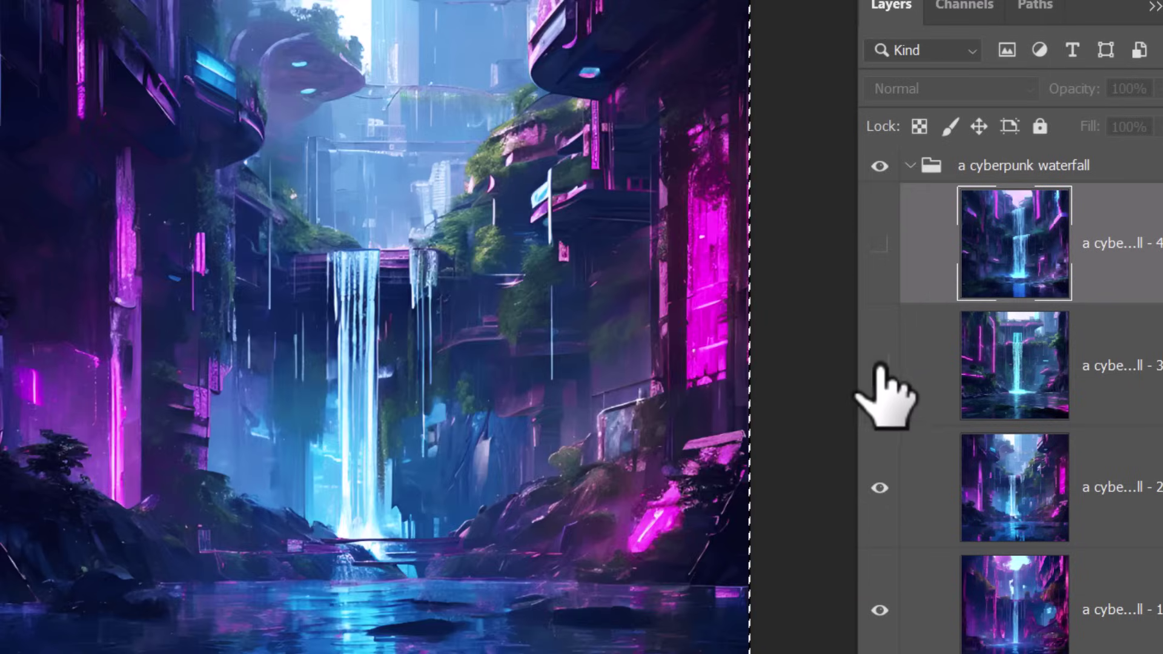
{"action": "left_click", "coordinate": [880, 366]}
{"action": "left_click", "coordinate": [880, 244]}
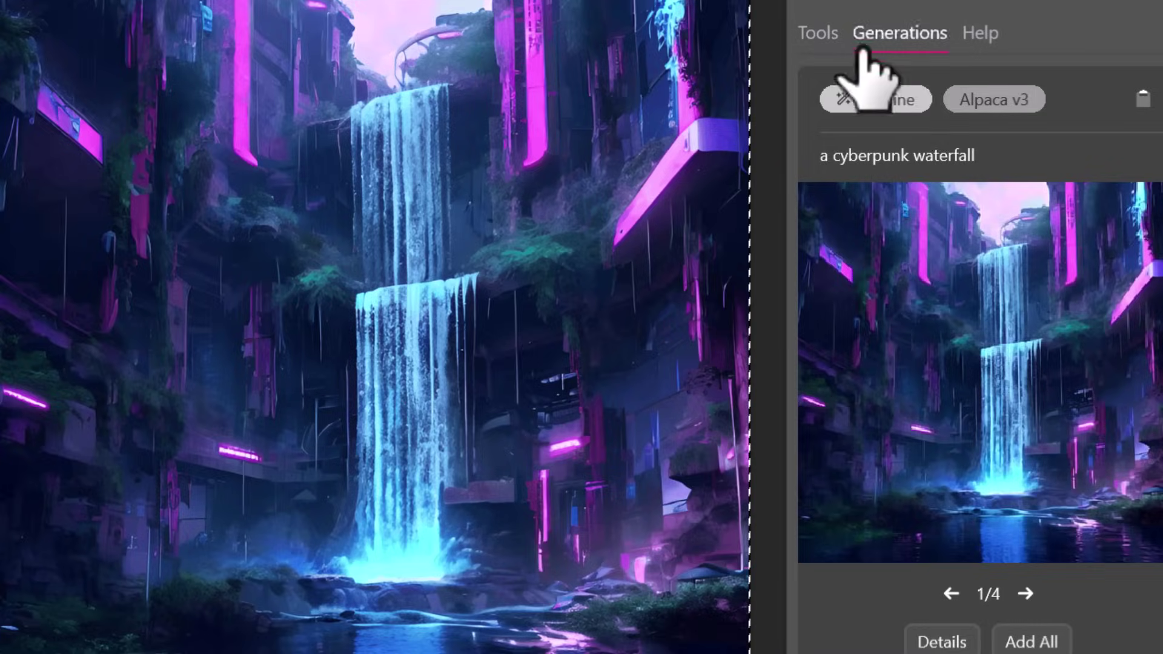
- Regenerate the cyberpunk waterfall images with the Stable Diffusion 1.5 model
{"action": "left_click", "coordinate": [824, 37]}
{"action": "left_click", "coordinate": [908, 170]}
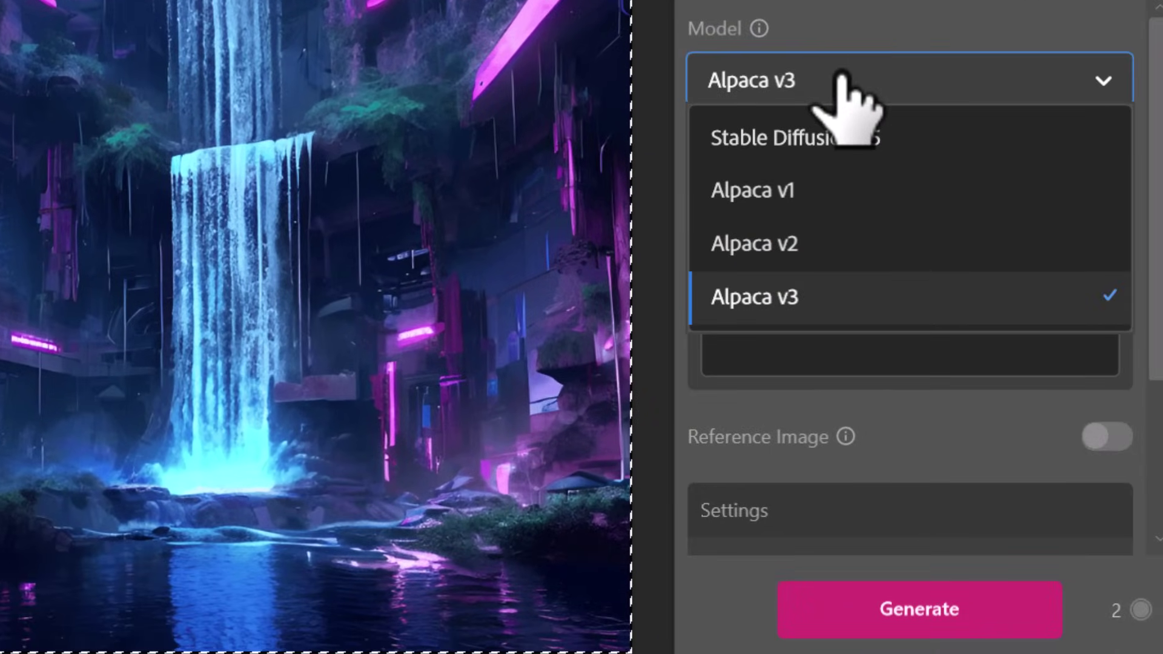
{"action": "left_click", "coordinate": [872, 148]}
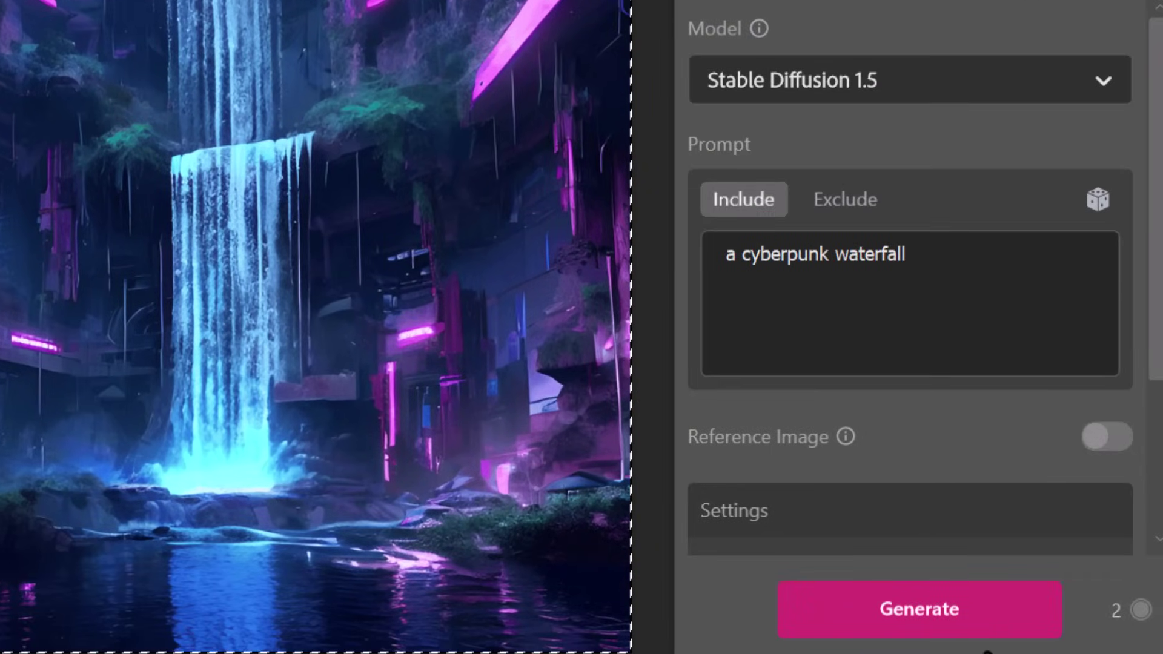
{"action": "left_click", "coordinate": [990, 624]}
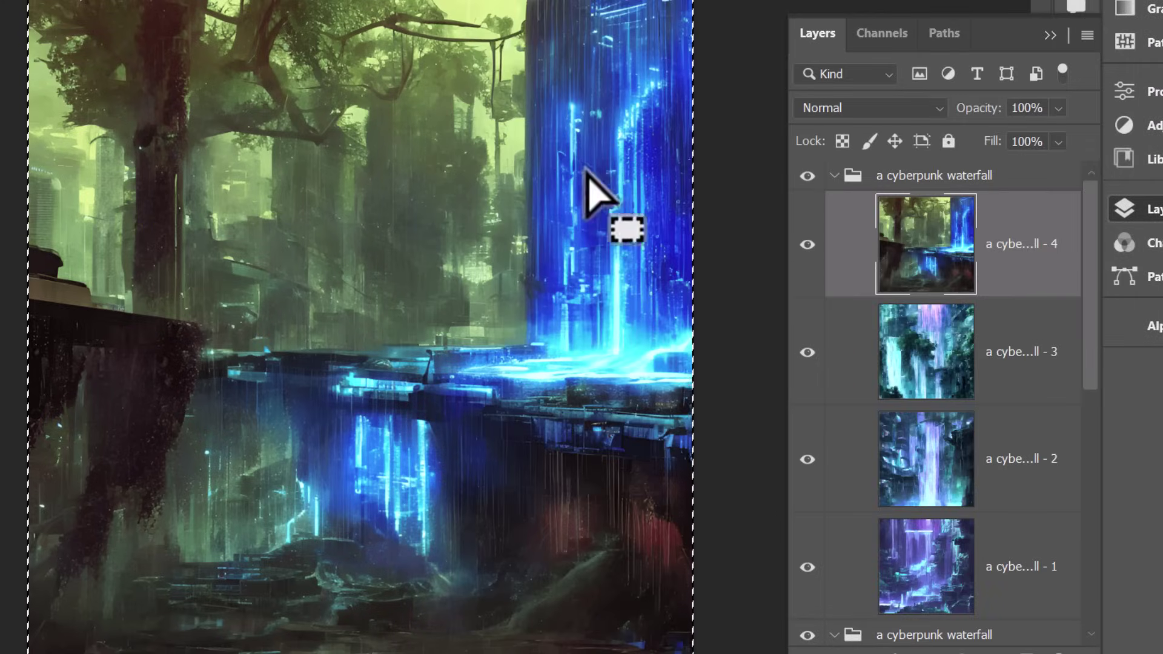
- Compare the Stable Diffusion waterfall layers 4 through 1
{"action": "left_click", "coordinate": [807, 244]}
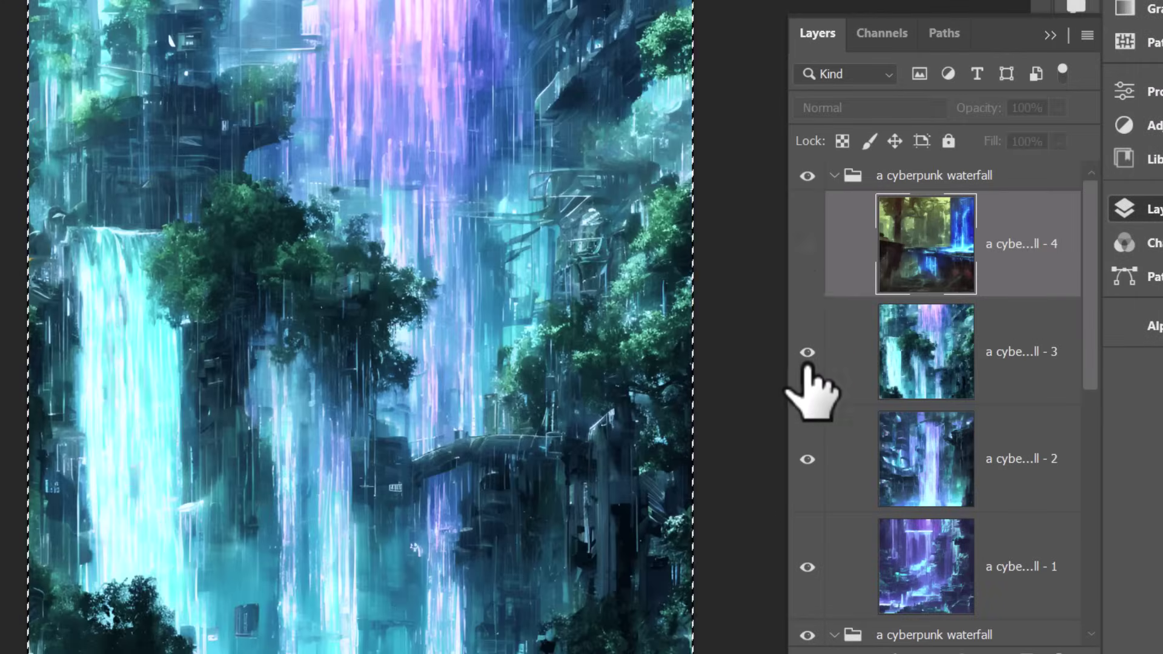
{"action": "left_click", "coordinate": [808, 352]}
{"action": "left_click", "coordinate": [809, 459]}
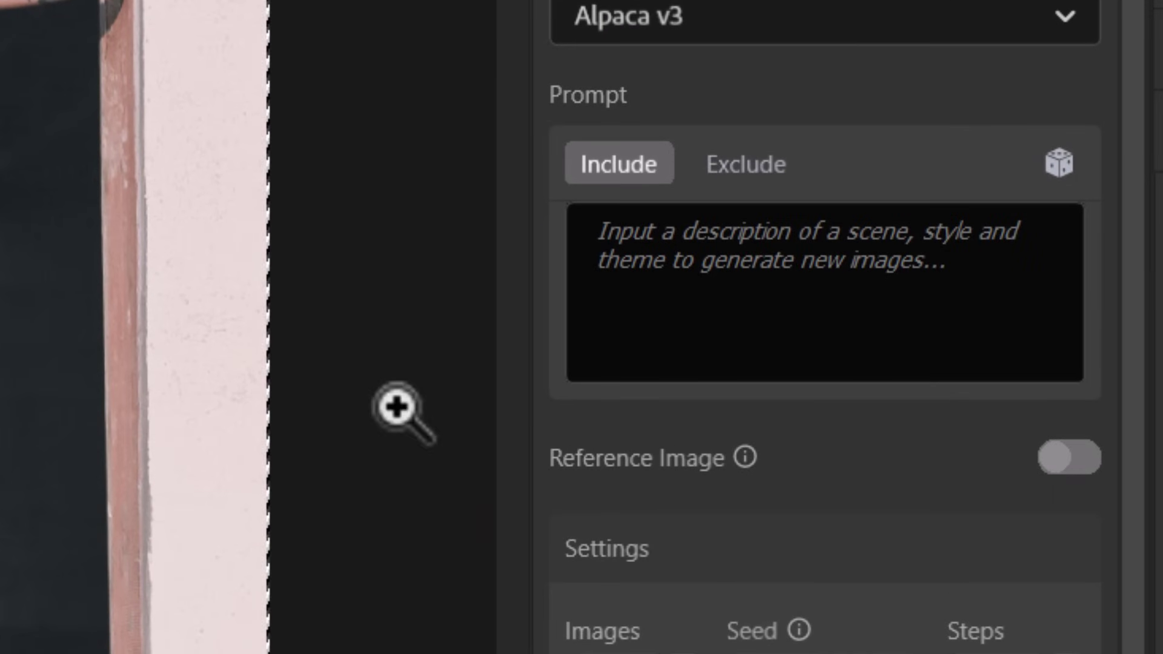
- Generate anime warriors from the pasted prompt using the doorway photo as a Pose reference, and show them
{"action": "left_click", "coordinate": [740, 307]}
{"action": "type", "text": "a powerful warrior stepping out of a doorway into the sun, anime style drawing, 8k, high detail, anime movie screen cap"}
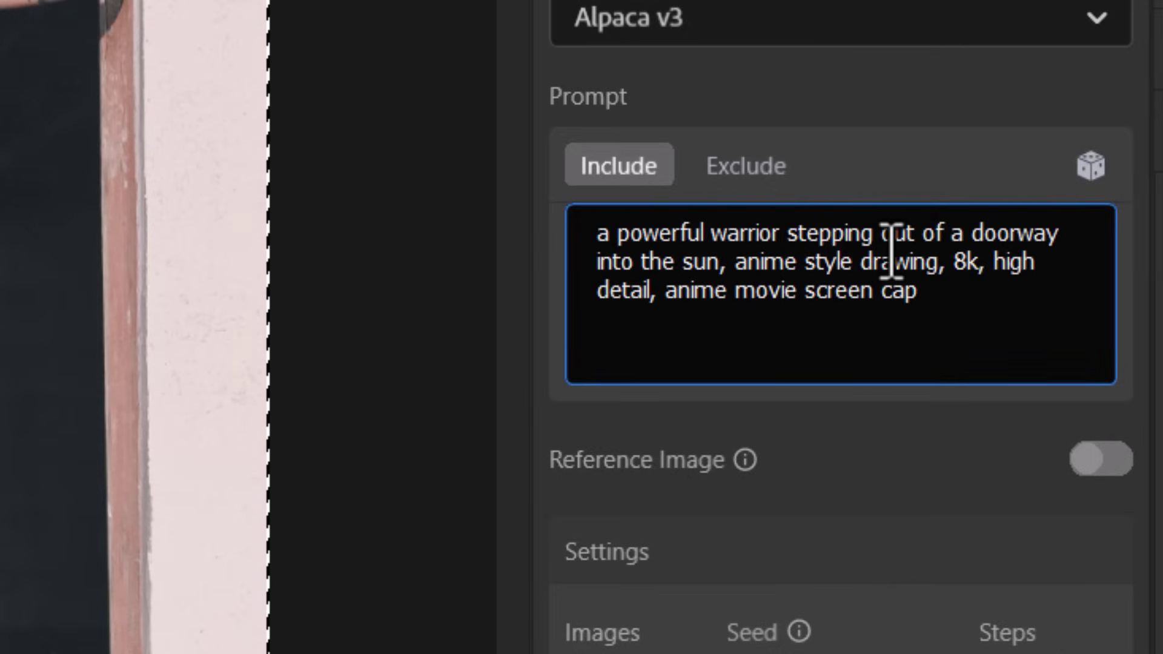
{"action": "left_click", "coordinate": [1118, 464]}
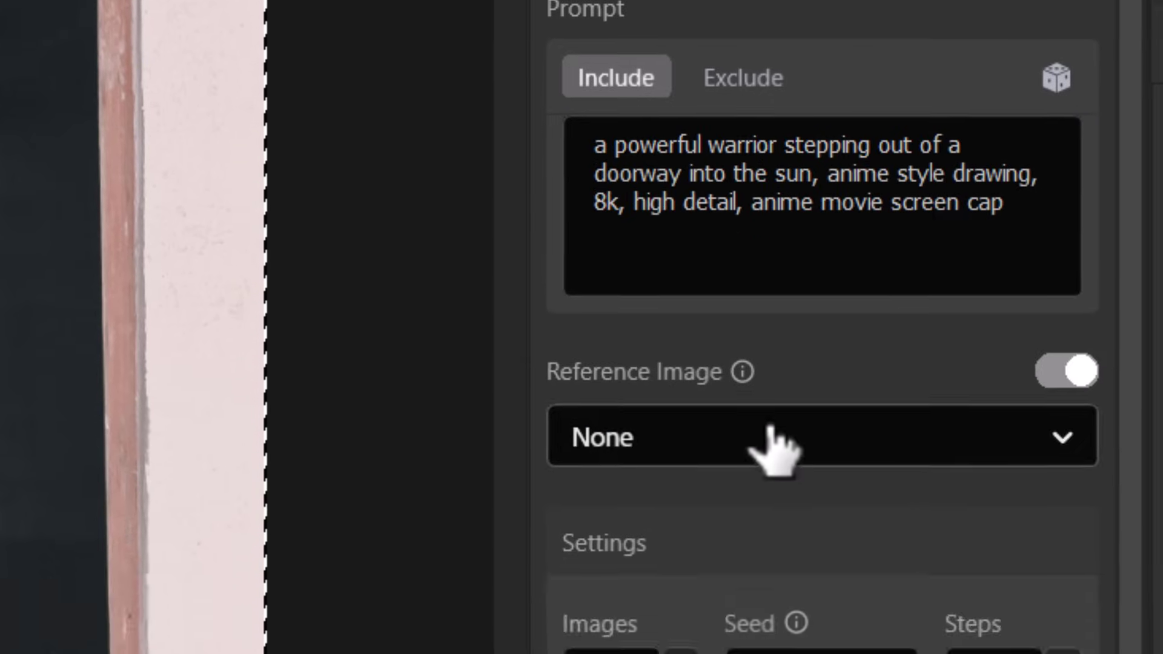
{"action": "left_click", "coordinate": [775, 532]}
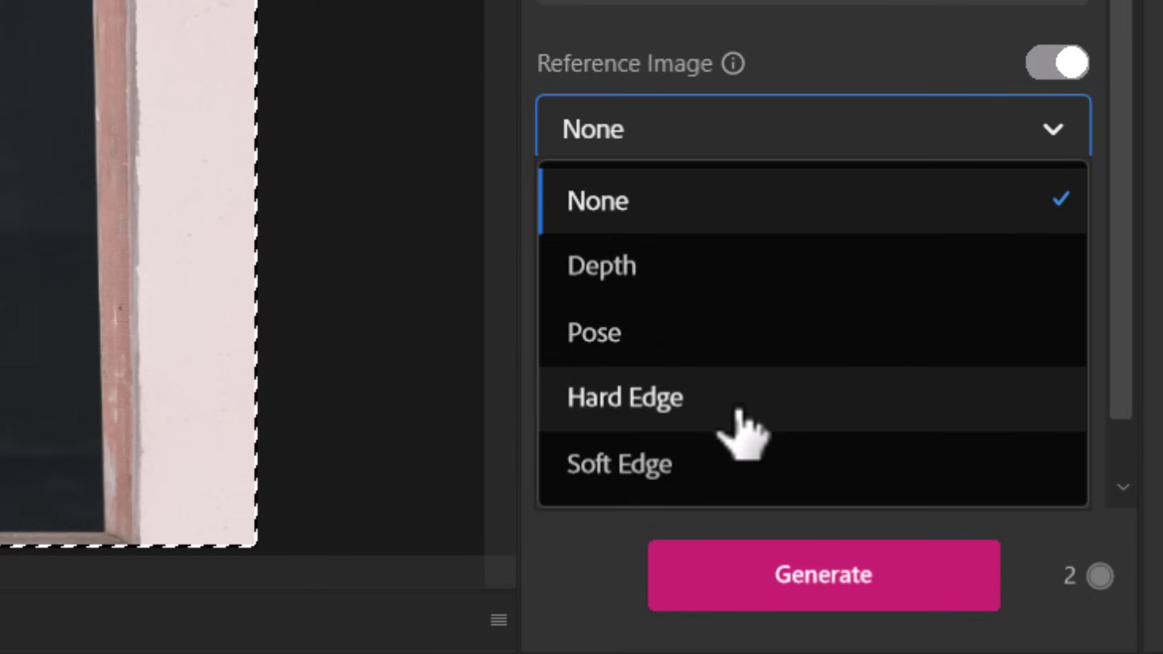
{"action": "left_click", "coordinate": [705, 330]}
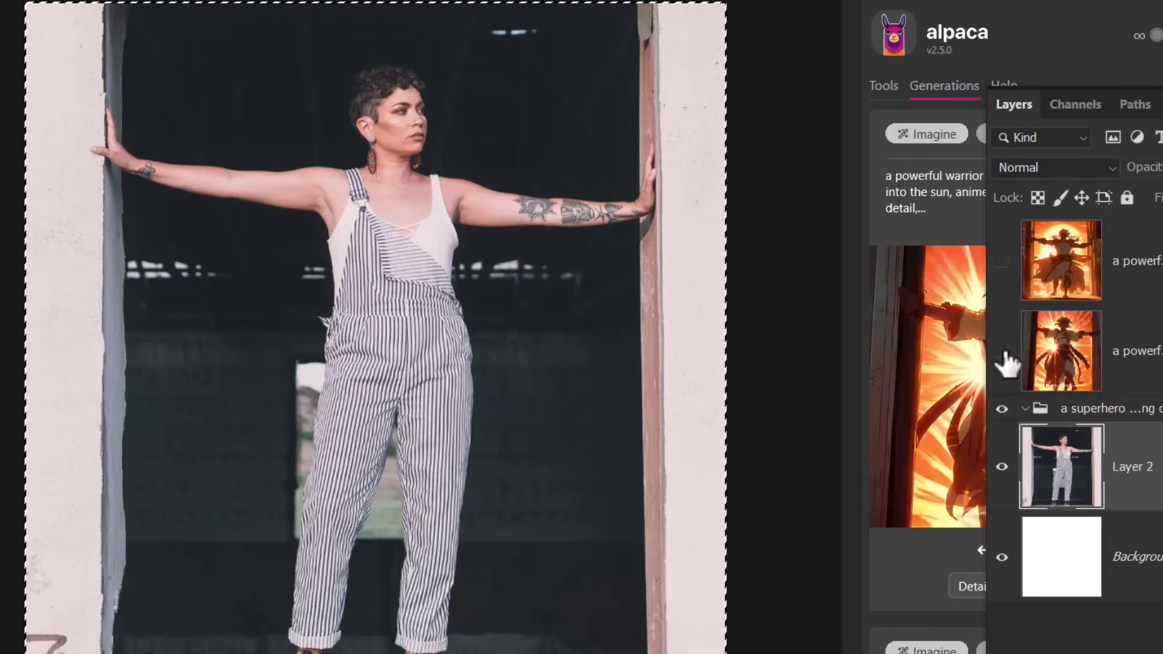
{"action": "left_click", "coordinate": [1002, 351]}
{"action": "left_click", "coordinate": [1002, 260]}
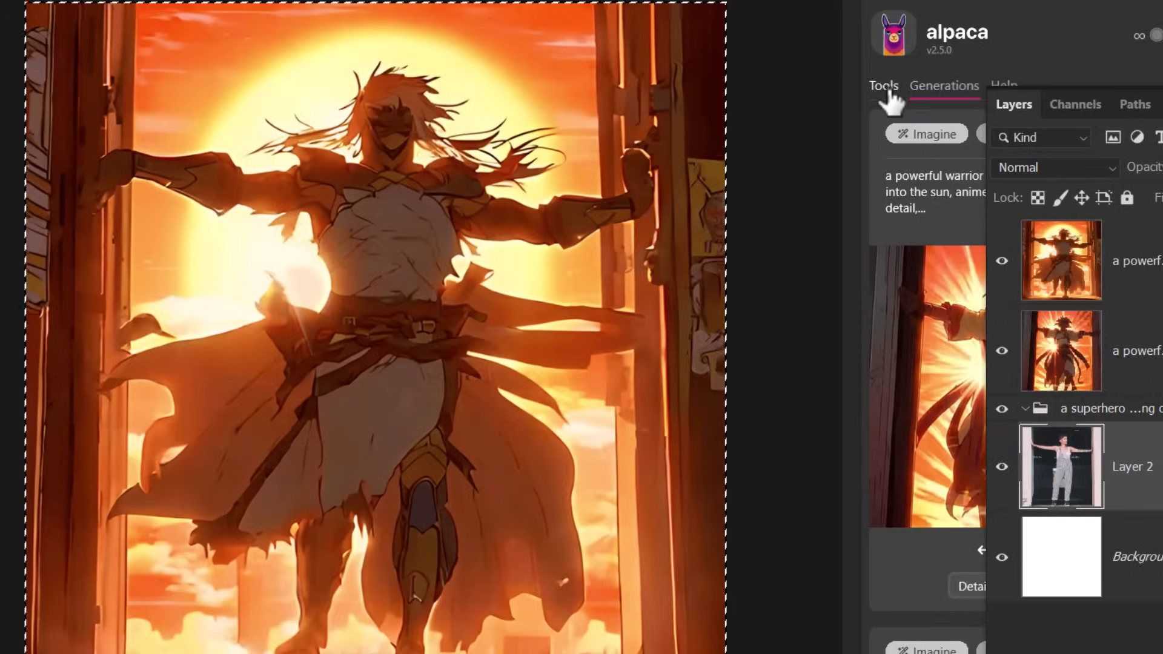
- Set the Alpaca reference image type to Hard Edge
{"action": "left_click", "coordinate": [884, 87]}
{"action": "left_click", "coordinate": [963, 488]}
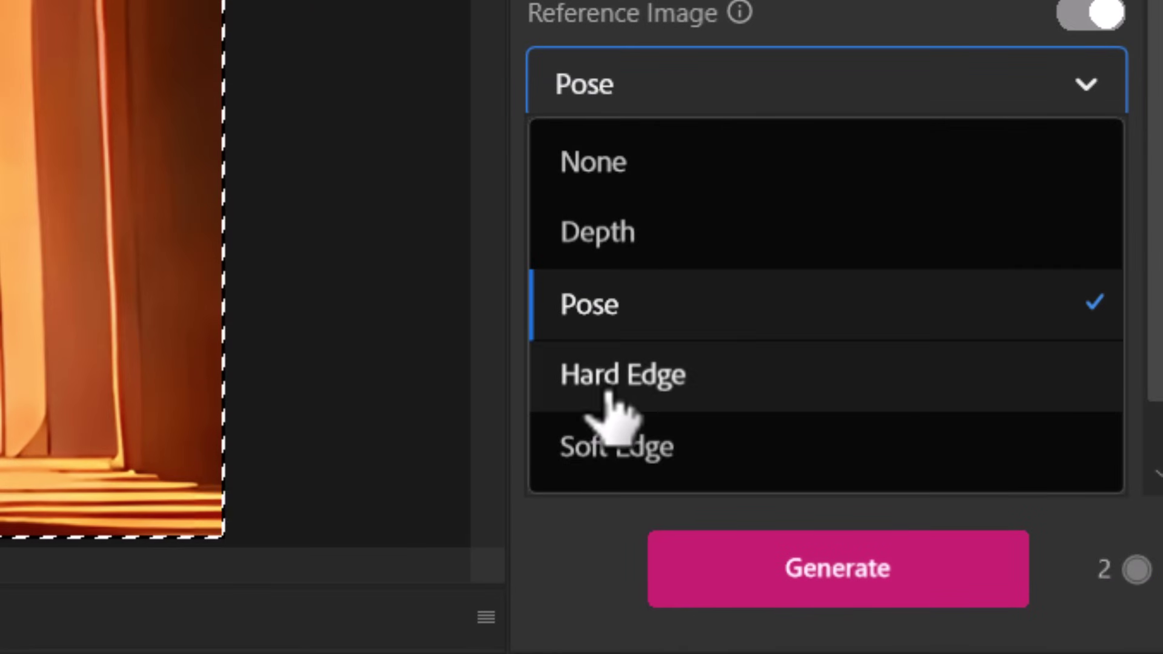
{"action": "left_click", "coordinate": [670, 442]}
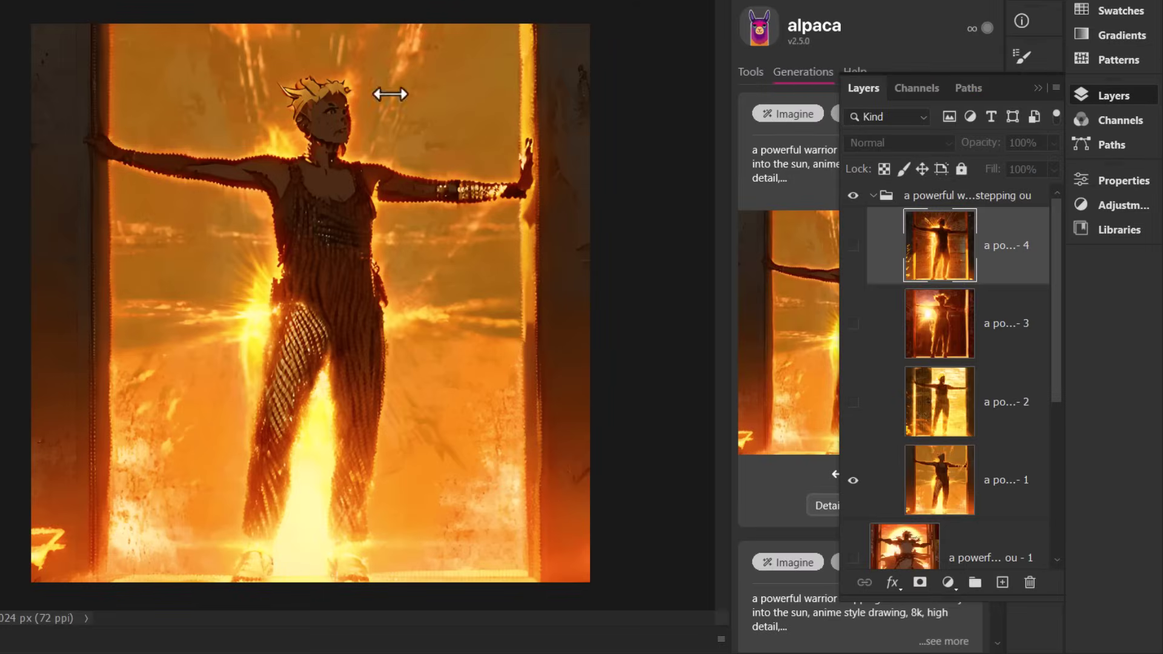
- Compare warrior layer 1 against the woman photo and fade it to 55% fill
{"action": "left_click", "coordinate": [853, 479]}
{"action": "left_click", "coordinate": [853, 480]}
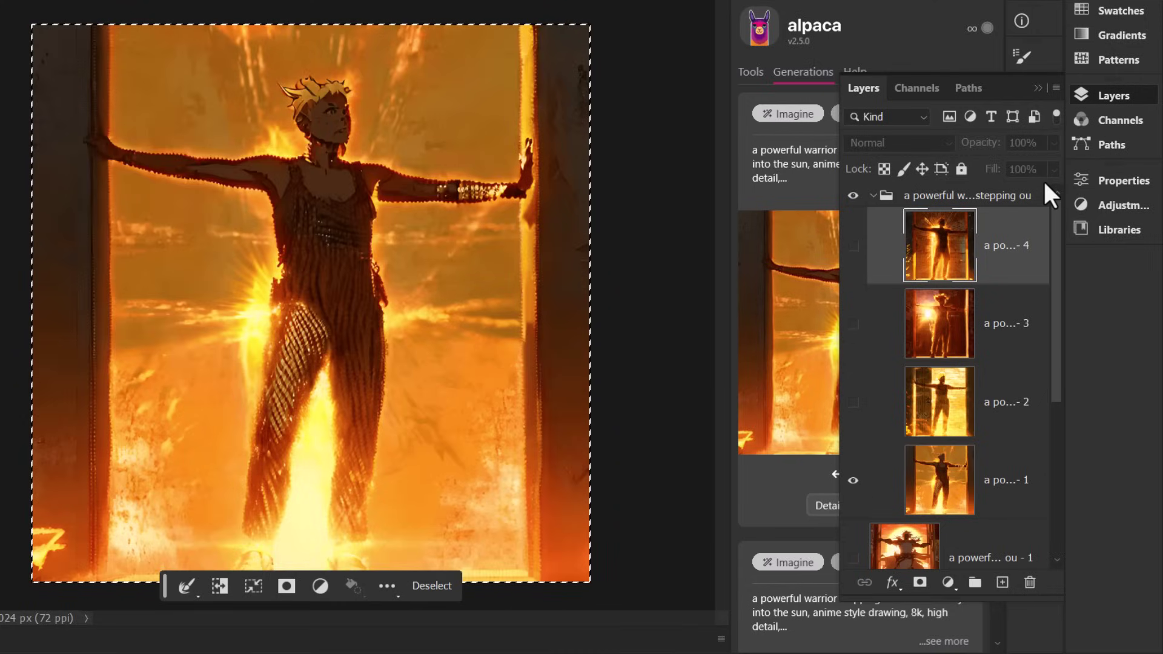
{"action": "left_click", "coordinate": [998, 481]}
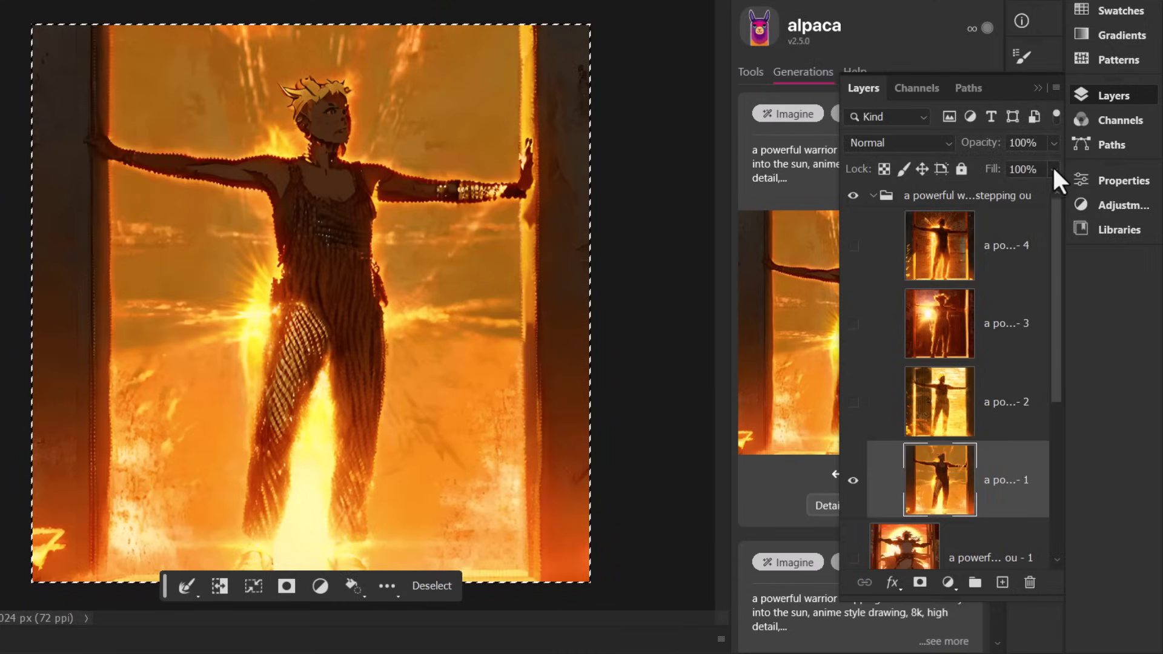
{"action": "left_click_drag", "start_coordinate": [1017, 189], "coordinate": [1074, 176]}
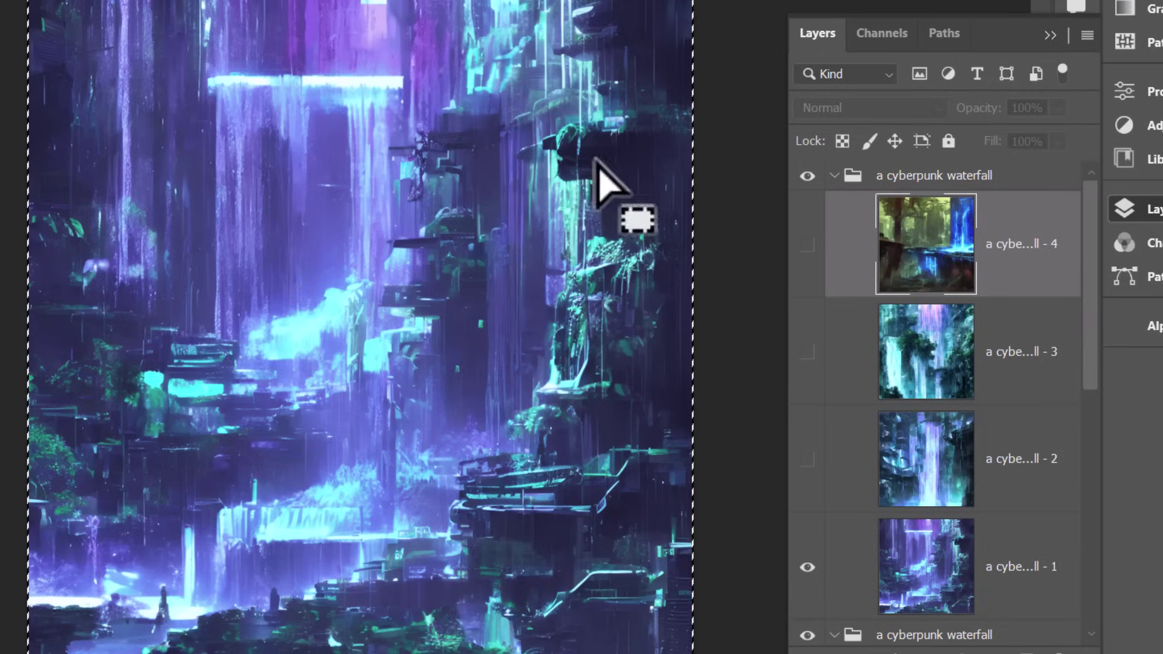
- Set Alpaca's Upscale scale to 4x for a 4096 × 4096 px result
{"action": "left_click", "coordinate": [1149, 329]}
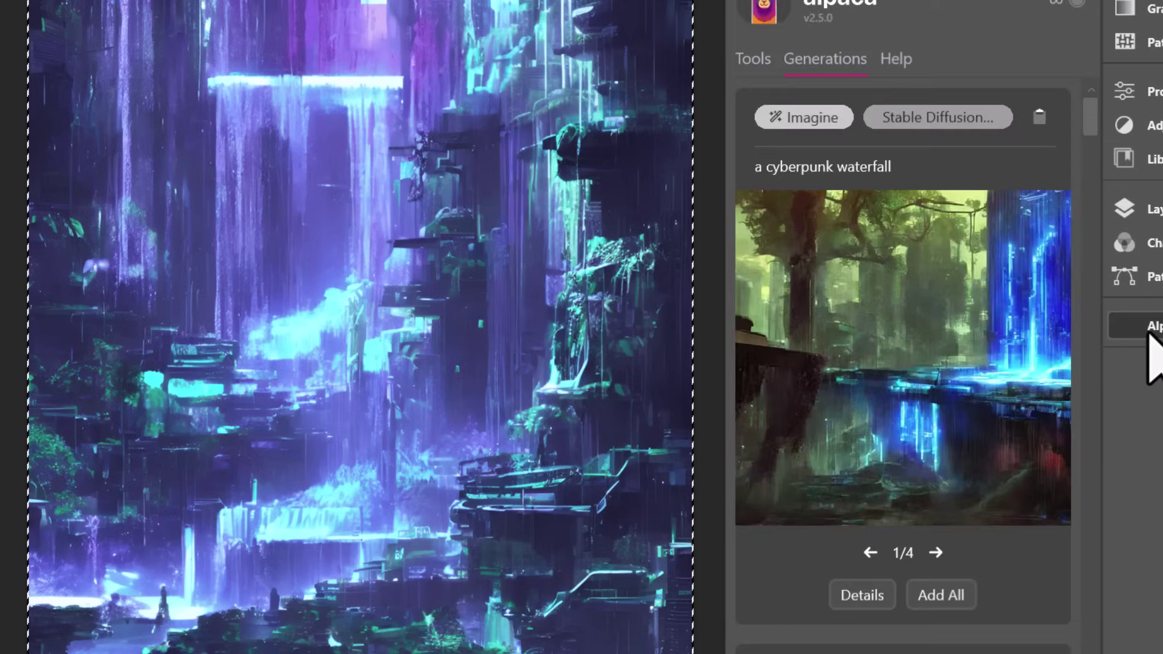
{"action": "left_click", "coordinate": [758, 59]}
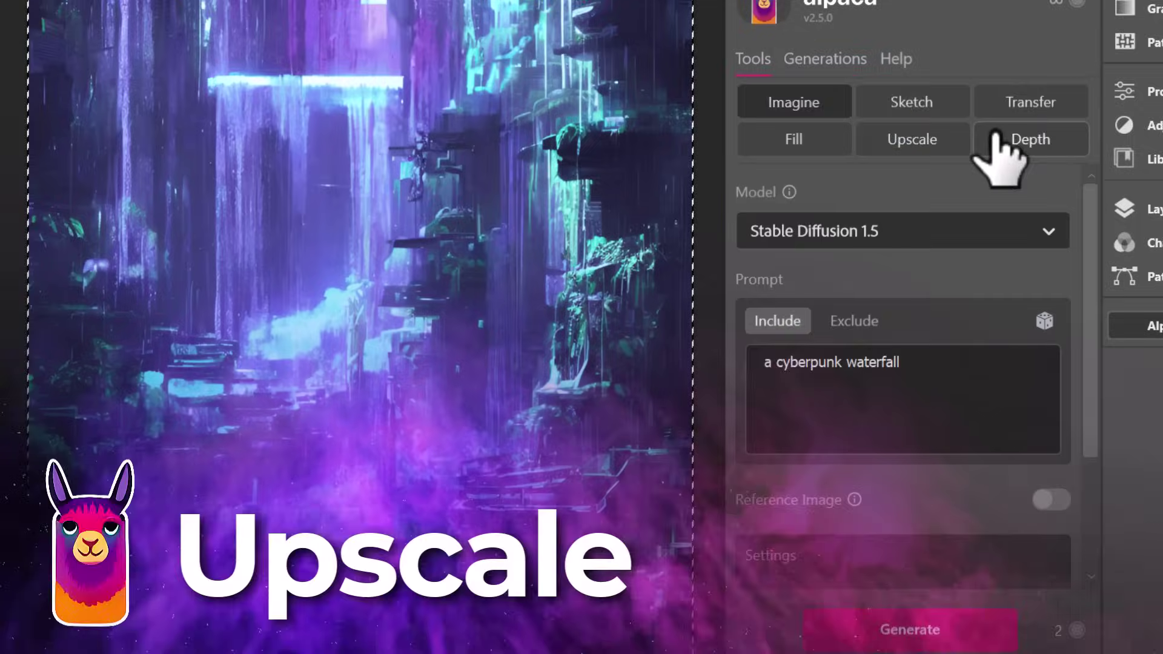
{"action": "left_click", "coordinate": [918, 138]}
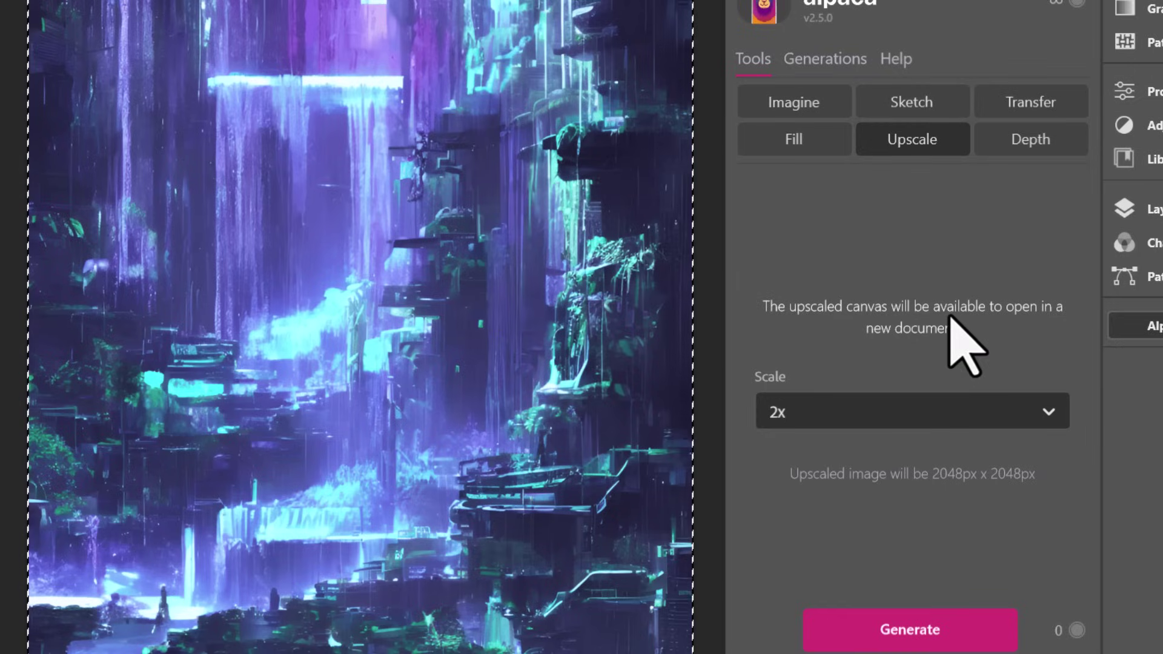
{"action": "left_click", "coordinate": [797, 411]}
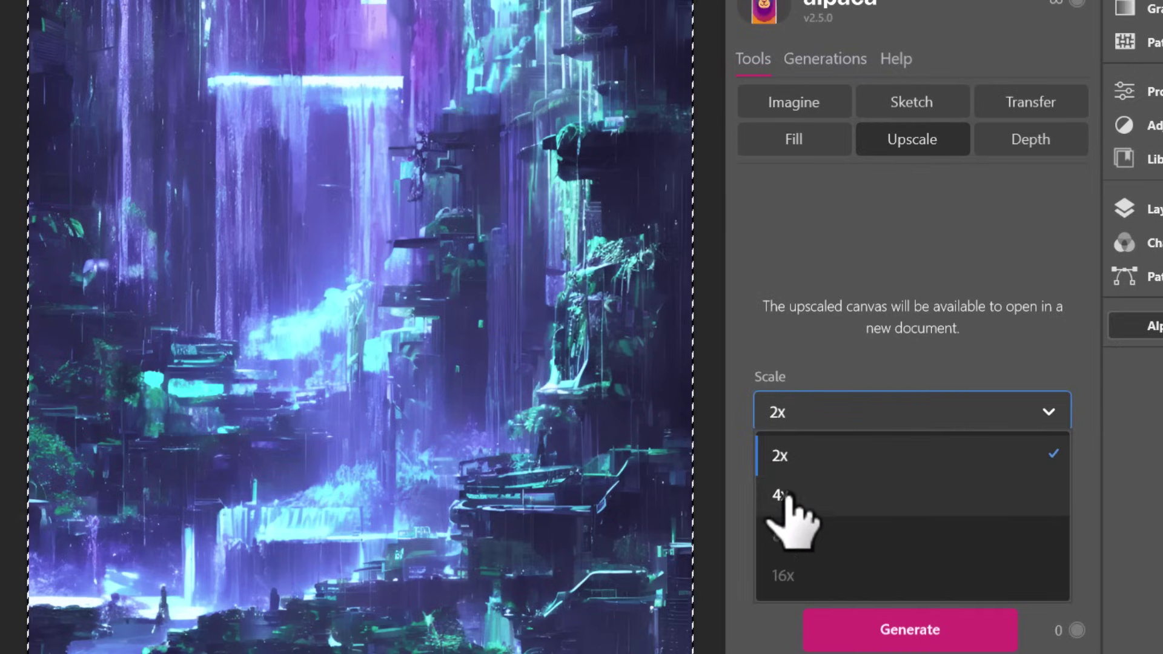
{"action": "left_click", "coordinate": [848, 337]}
{"action": "left_click", "coordinate": [790, 417]}
{"action": "left_click", "coordinate": [812, 497]}
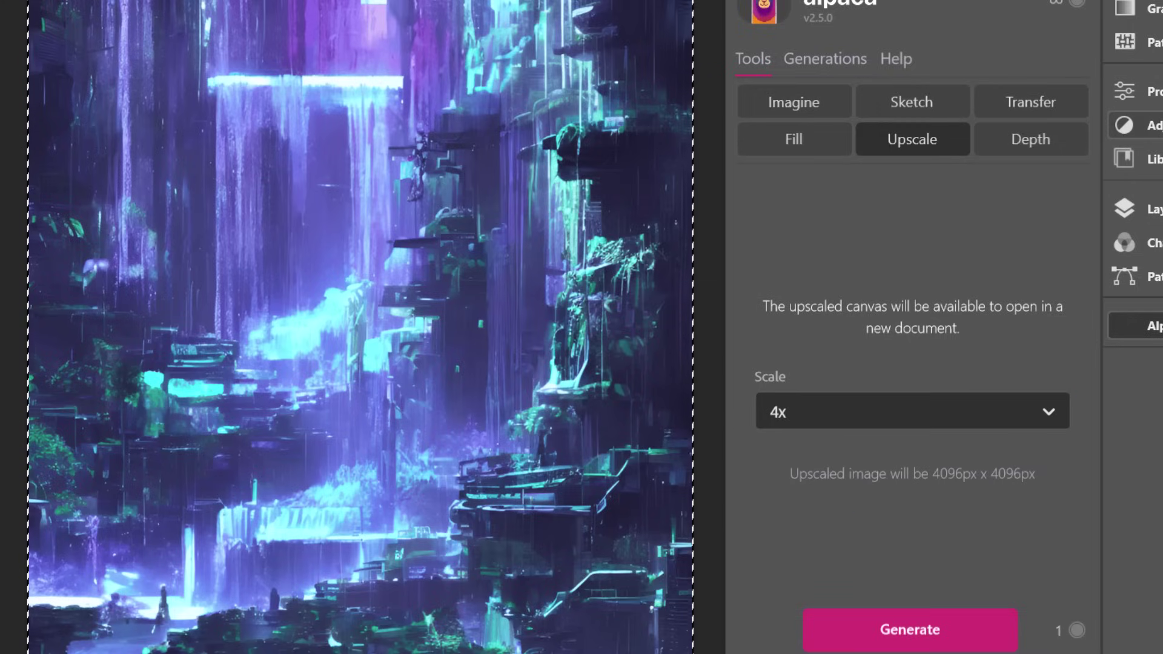
- Hide the top 'a cyberpunk waterfall' layer group
{"action": "left_click", "coordinate": [1147, 208]}
{"action": "left_click", "coordinate": [807, 176]}
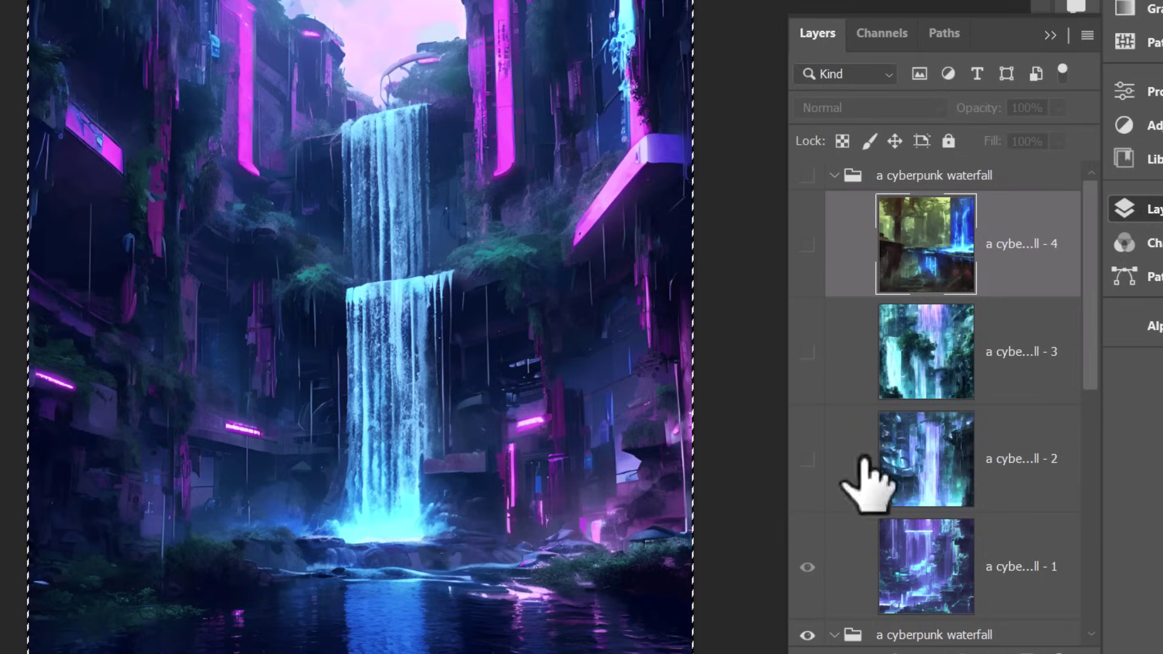
{"action": "left_click", "coordinate": [1146, 326]}
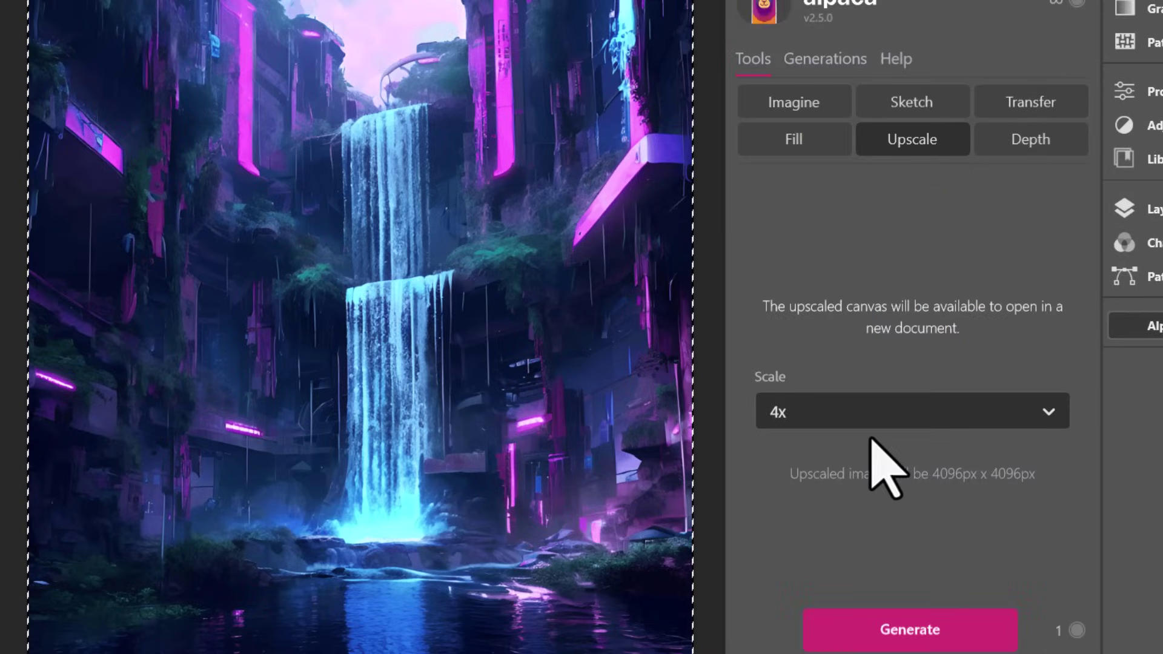
- Generate the 4x waterfall upscale and zoom in on the purple structures
{"action": "left_click", "coordinate": [907, 630]}
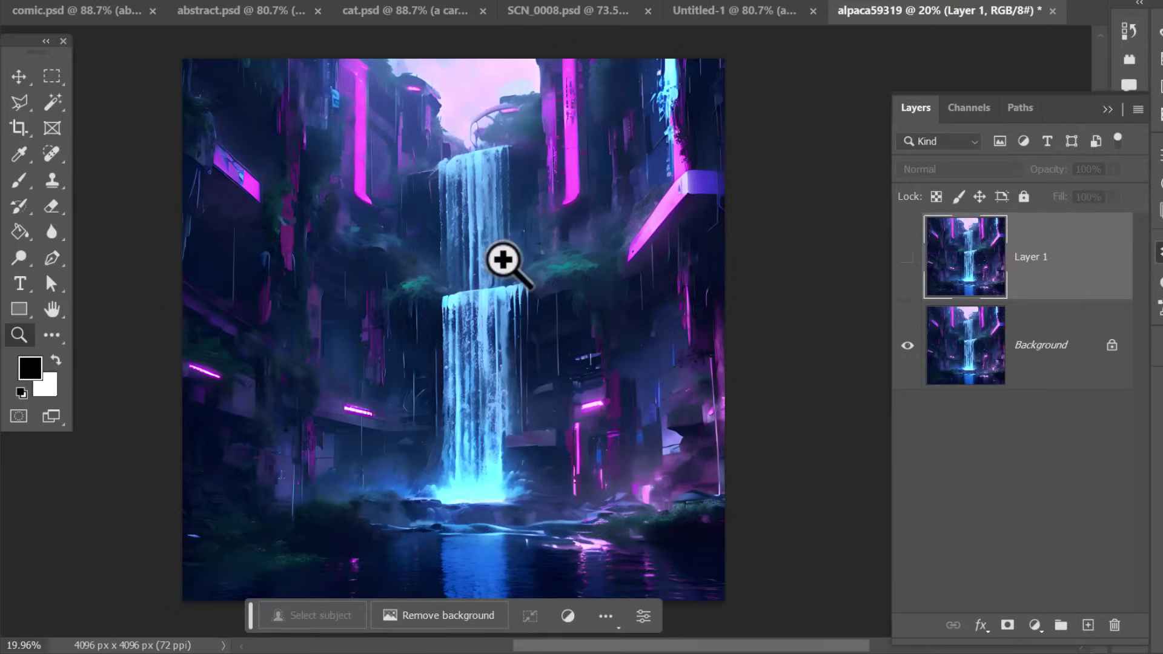
{"action": "left_click_drag", "start_coordinate": [502, 261], "coordinate": [587, 390]}
{"action": "left_click_drag", "start_coordinate": [440, 460], "coordinate": [745, 249]}
{"action": "left_click_drag", "start_coordinate": [350, 410], "coordinate": [648, 257]}
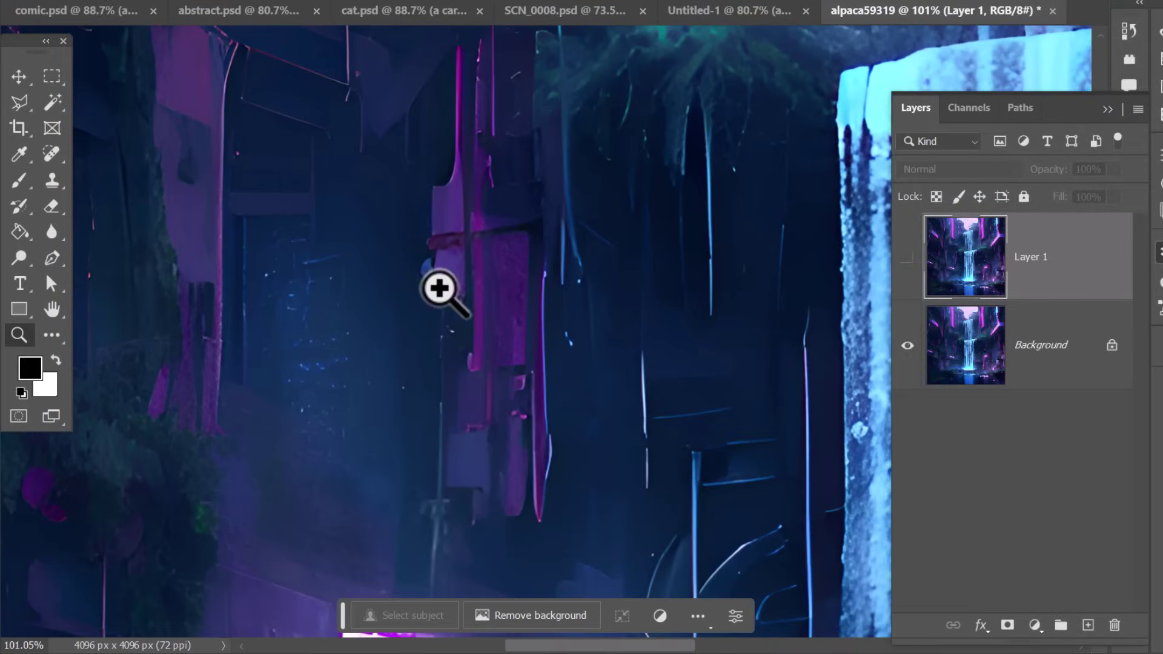
{"action": "left_click_drag", "start_coordinate": [441, 278], "coordinate": [390, 338]}
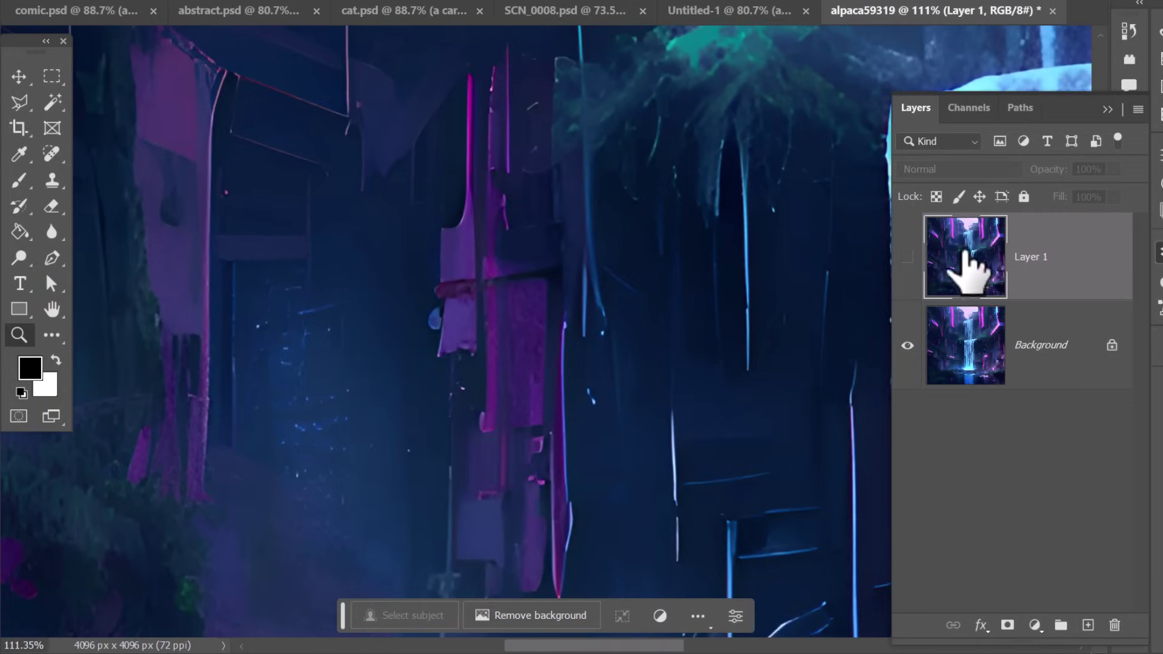
- Toggle Layer 1 to compare upscale quality, leave it hidden, and zoom out to the whole scene
{"action": "left_click", "coordinate": [908, 258]}
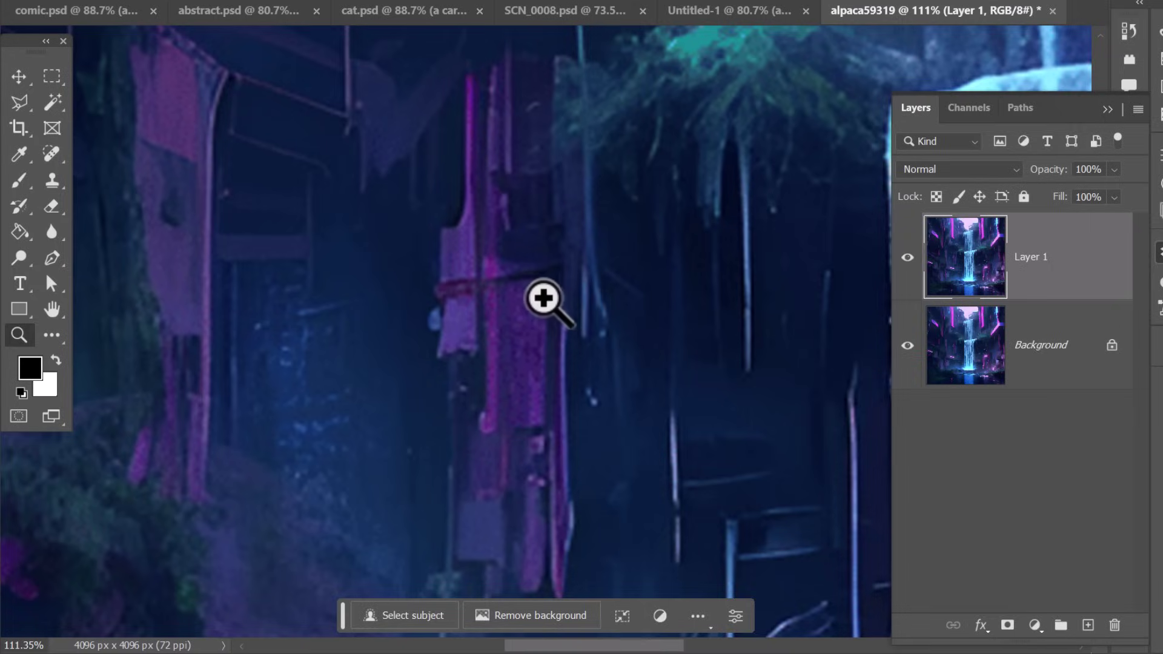
{"action": "left_click_drag", "start_coordinate": [545, 299], "coordinate": [594, 358]}
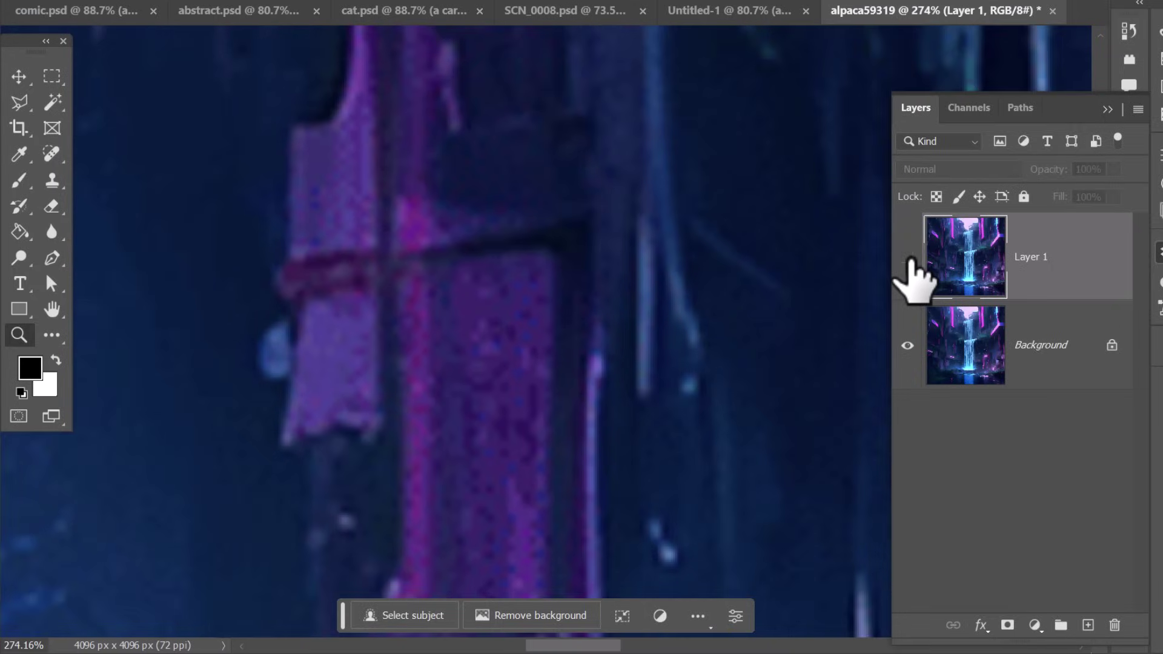
{"action": "left_click", "coordinate": [910, 259]}
{"action": "left_click", "coordinate": [908, 258]}
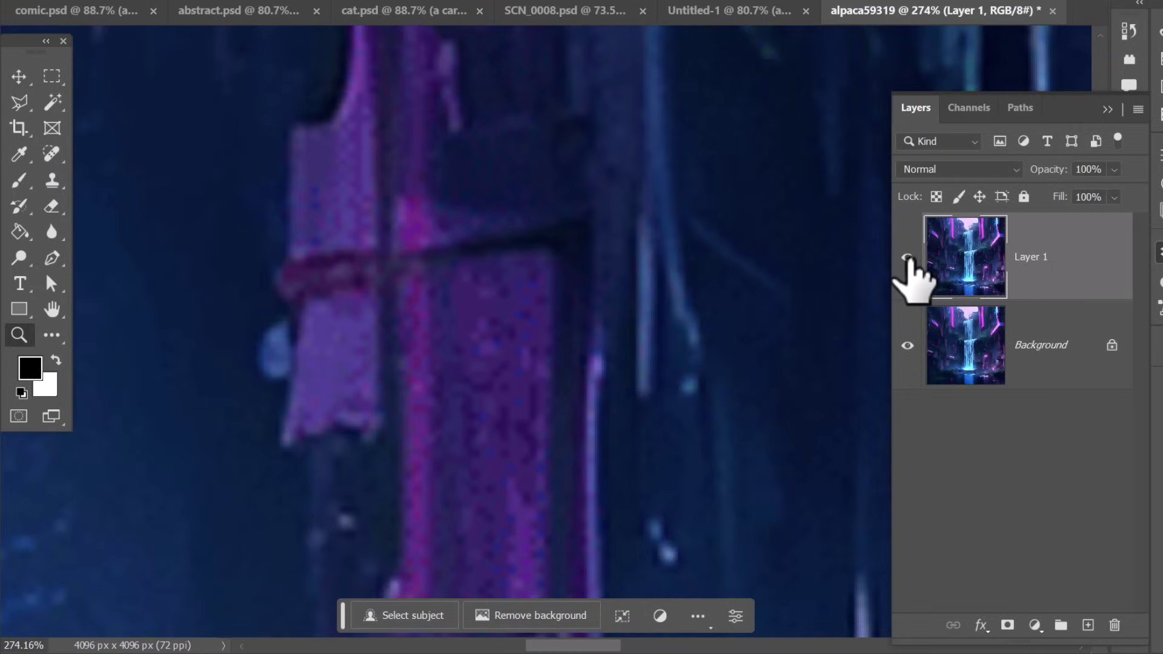
{"action": "left_click", "coordinate": [908, 257]}
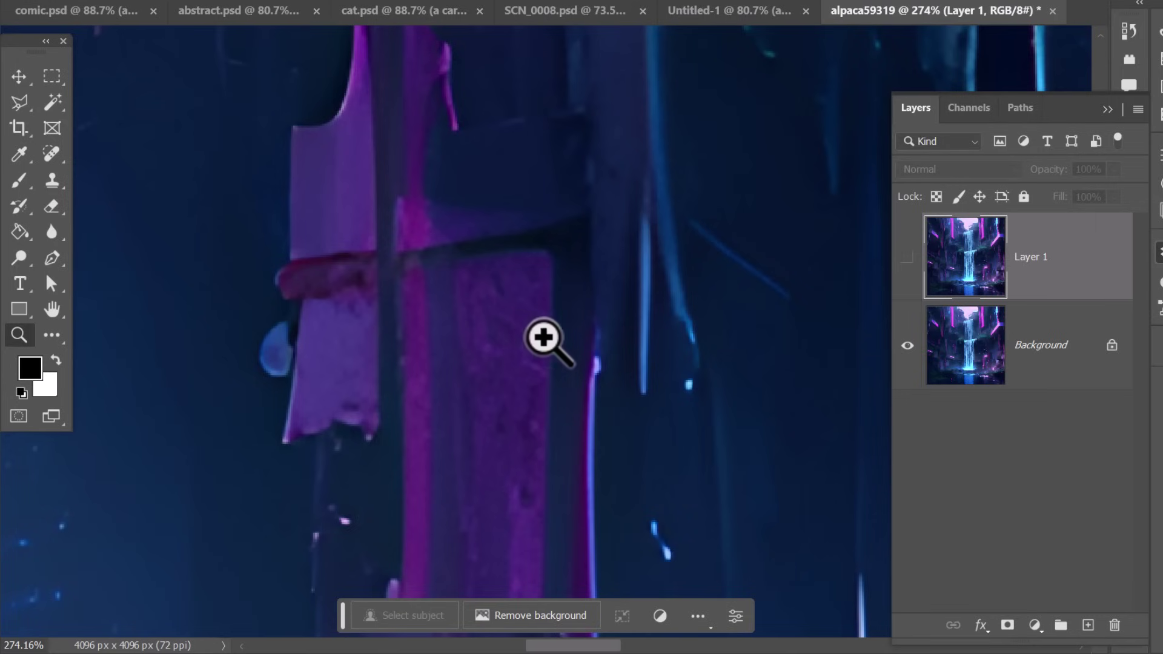
{"action": "left_click_drag", "start_coordinate": [594, 285], "coordinate": [321, 122]}
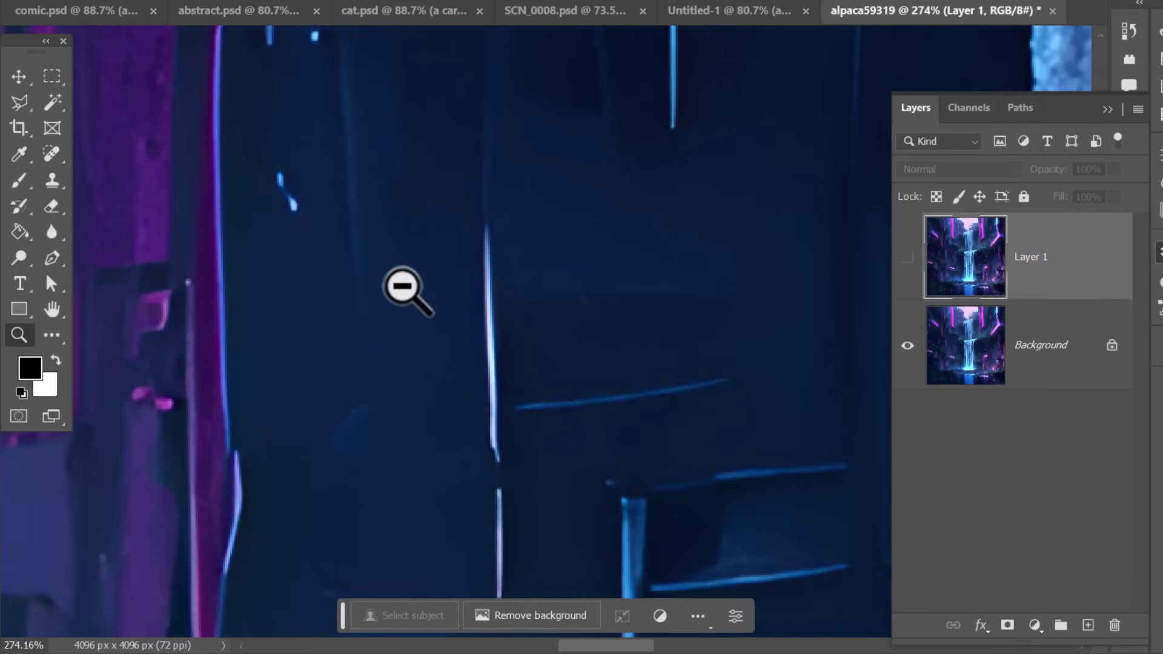
{"action": "scroll", "coordinate": [402, 285], "scroll_direction": "down", "scroll_amount": 5}
{"action": "left_click_drag", "start_coordinate": [550, 345], "coordinate": [303, 194]}
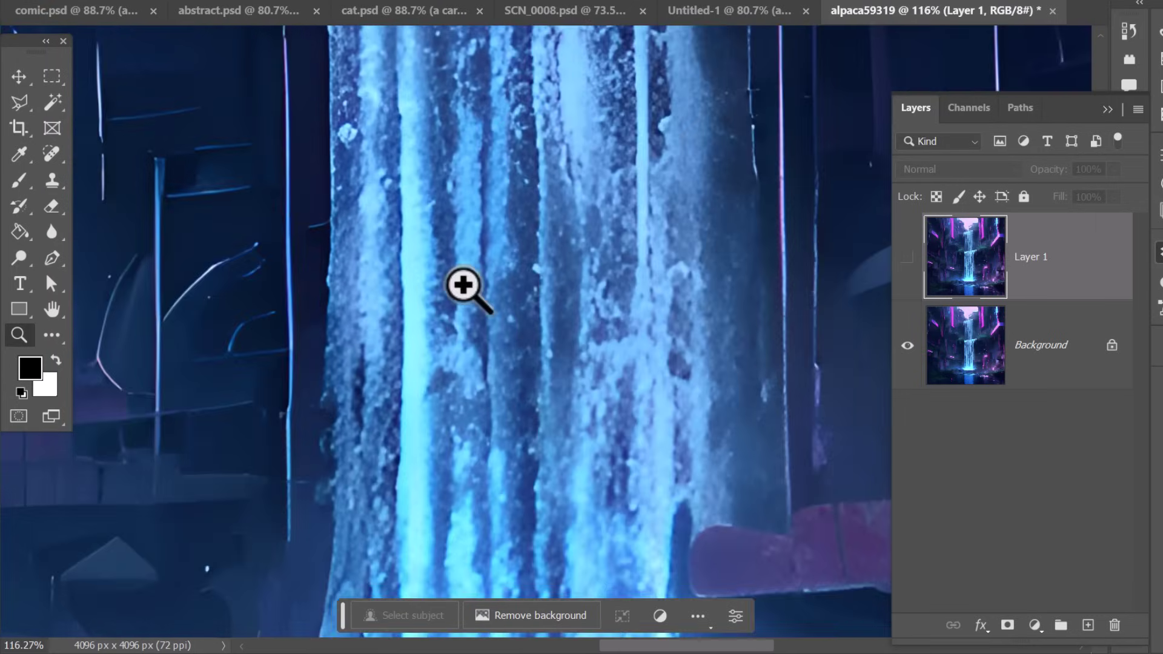
{"action": "scroll", "coordinate": [467, 286], "scroll_direction": "down", "scroll_amount": 5}
{"action": "left_click_drag", "start_coordinate": [464, 286], "coordinate": [566, 356]}
{"action": "scroll", "coordinate": [626, 282], "scroll_direction": "up", "scroll_amount": 5}
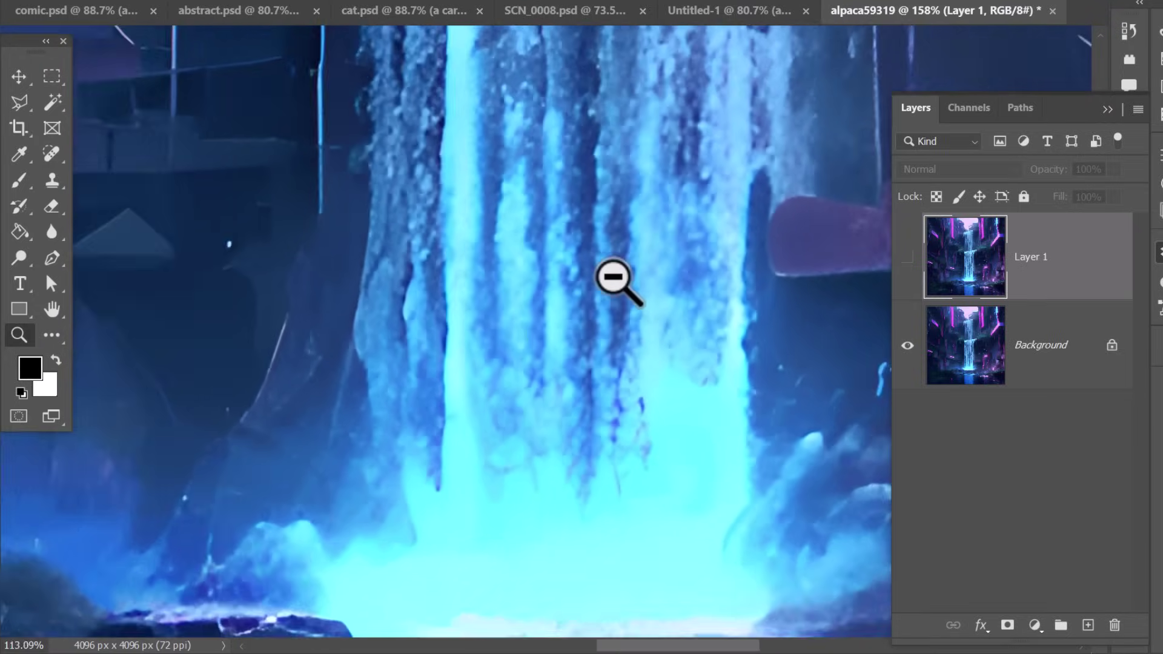
{"action": "scroll", "coordinate": [615, 278], "scroll_direction": "down", "scroll_amount": 7}
{"action": "left_click_drag", "start_coordinate": [613, 252], "coordinate": [569, 294]}
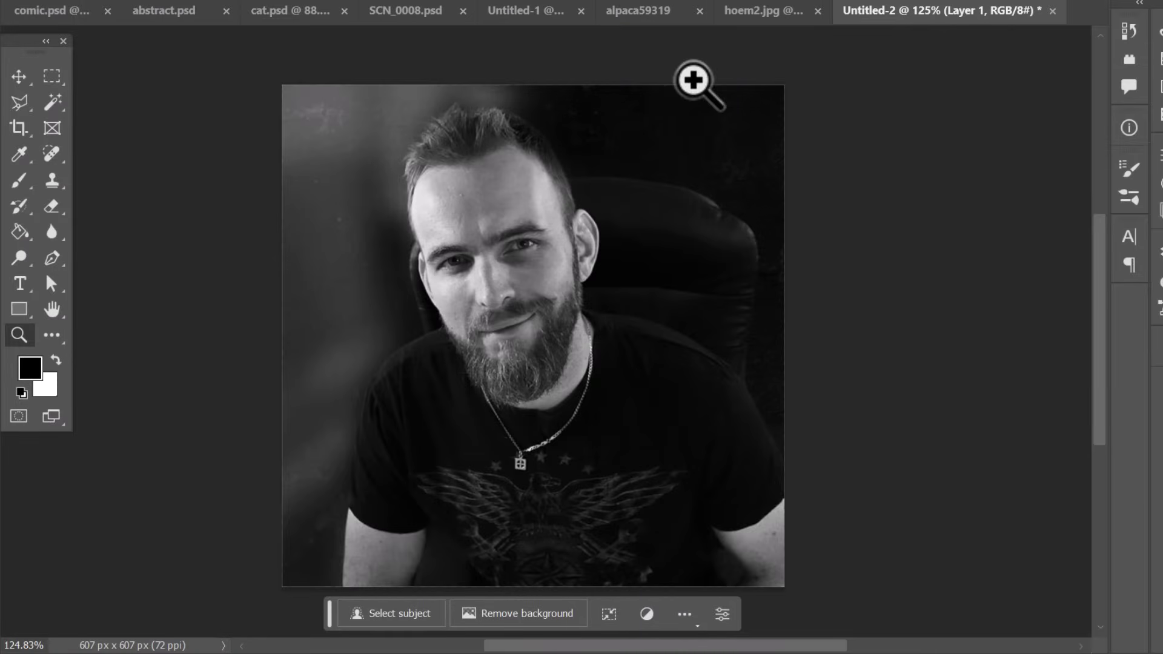
- Zoom in and out on the 607 px black-and-white portrait in Untitled-2
{"action": "scroll", "coordinate": [555, 304], "scroll_direction": "up", "scroll_amount": 5}
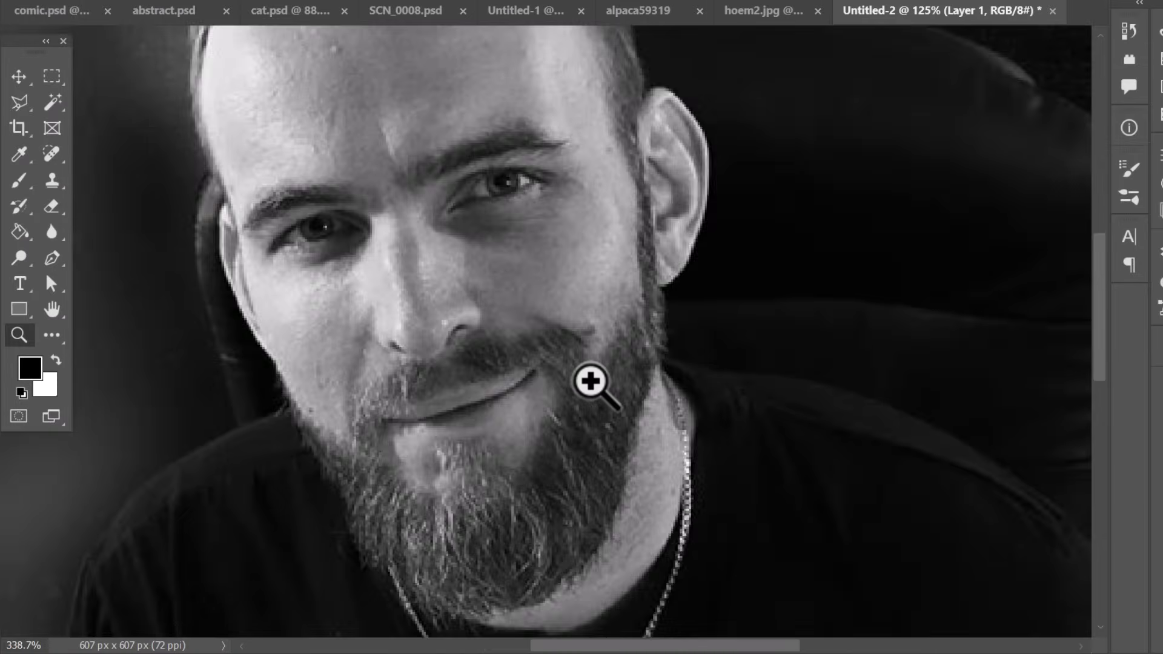
{"action": "scroll", "coordinate": [592, 382], "scroll_direction": "down", "scroll_amount": 7}
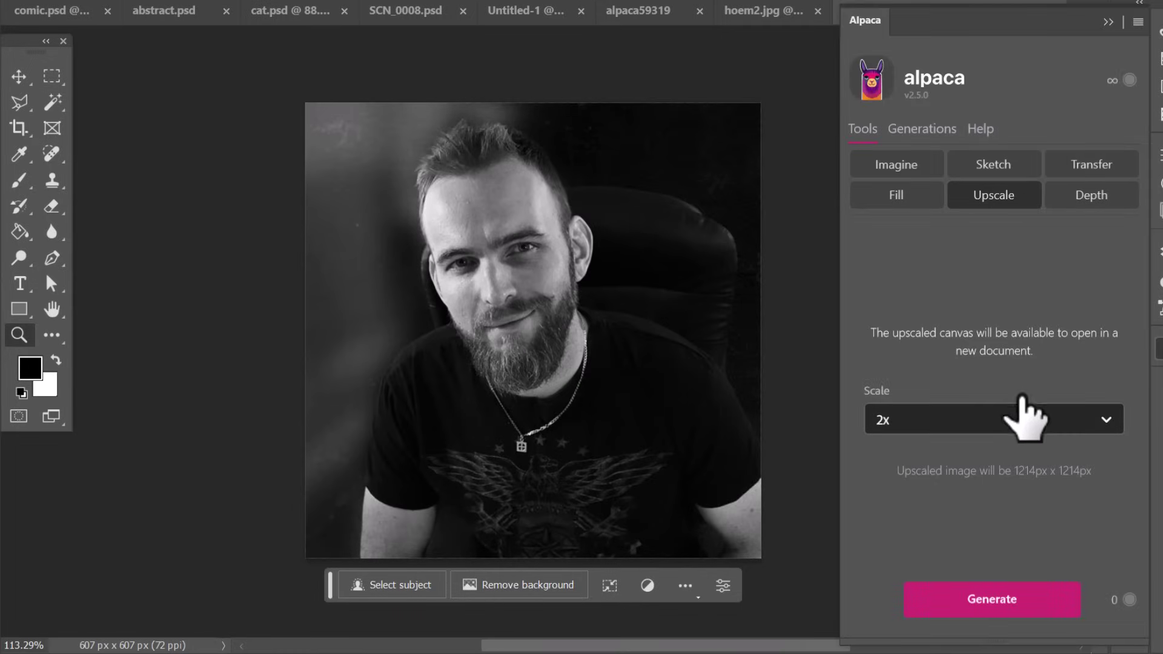
- Upscale the portrait 4x to 2428 × 2428 px with Alpaca
{"action": "left_click", "coordinate": [1022, 418]}
{"action": "left_click", "coordinate": [946, 491]}
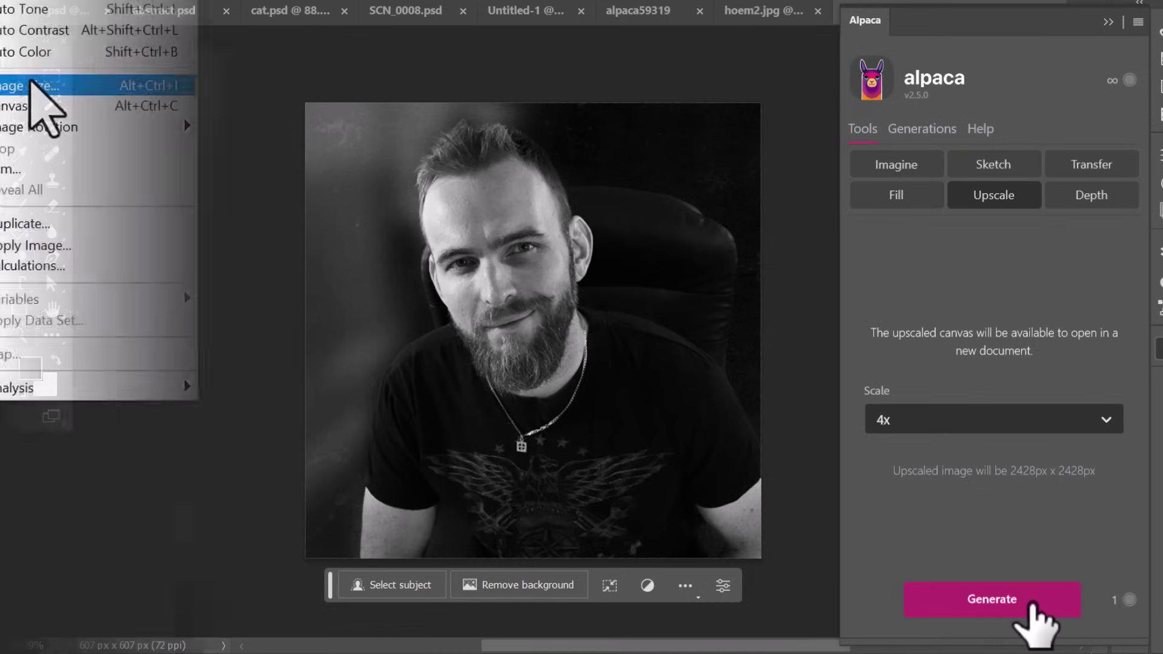
{"action": "left_click", "coordinate": [1031, 603]}
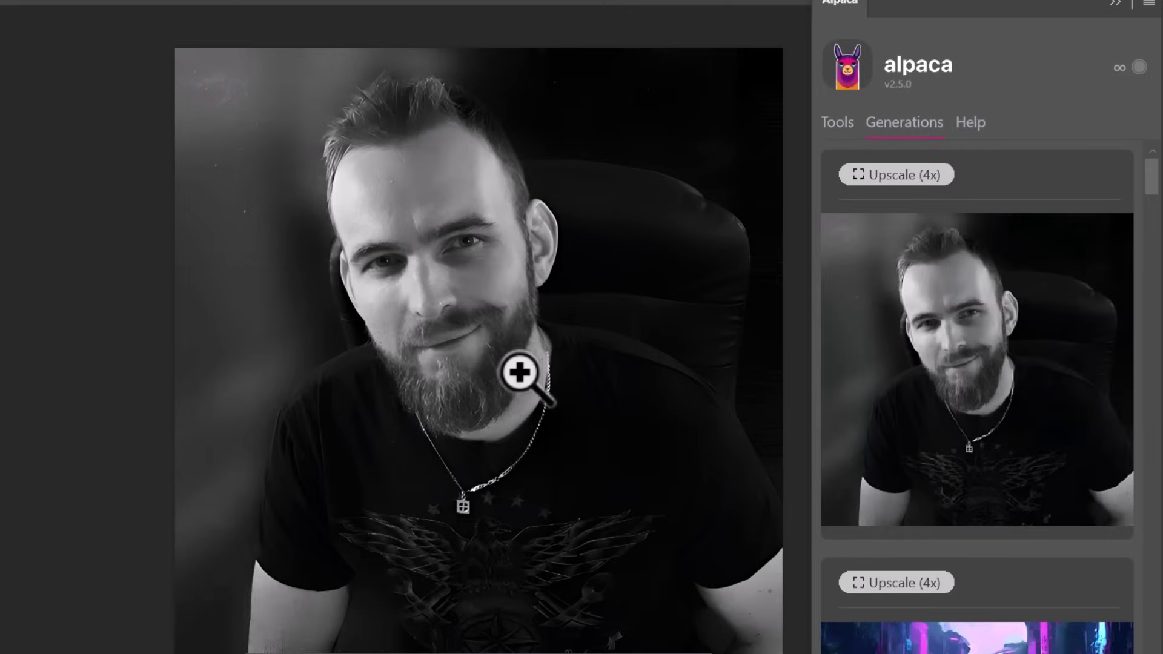
- Zoom and pan across the upscaled portrait to inspect the beard, eyes and cheek
{"action": "left_click_drag", "start_coordinate": [514, 369], "coordinate": [554, 414]}
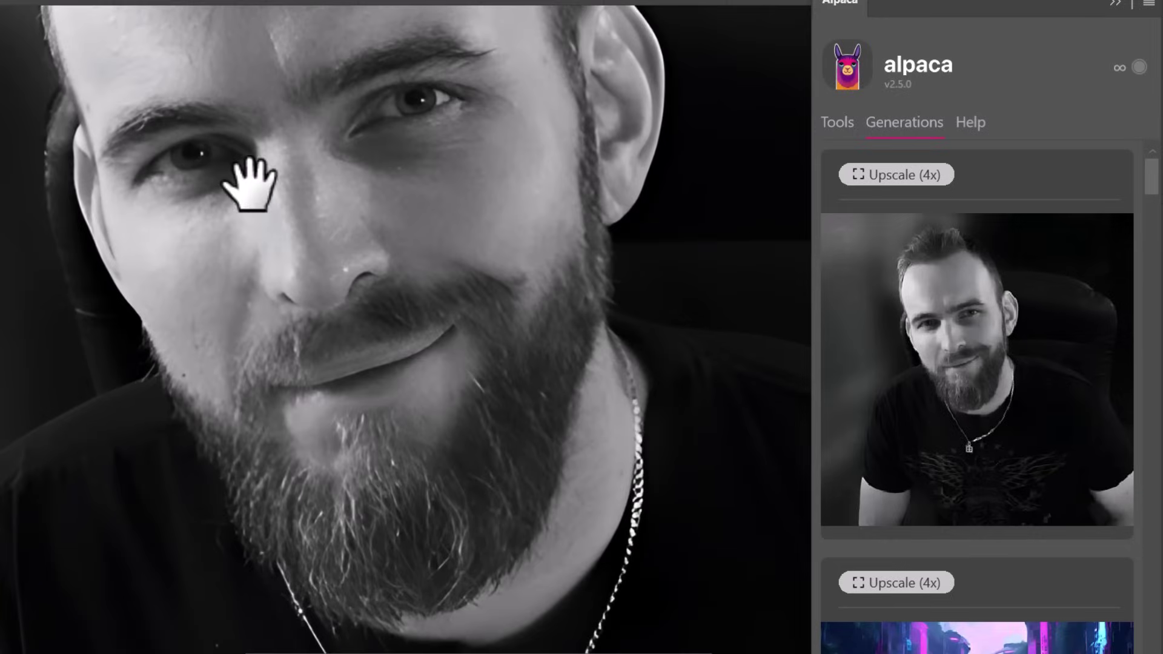
{"action": "left_click_drag", "start_coordinate": [238, 166], "coordinate": [239, 371]}
{"action": "mouse_move", "coordinate": [260, 177]}
{"action": "left_mouse_down"}
{"action": "mouse_move", "coordinate": [280, 203]}
{"action": "mouse_move", "coordinate": [244, 176]}
{"action": "left_mouse_up"}
{"action": "left_click_drag", "start_coordinate": [449, 372], "coordinate": [418, 242]}
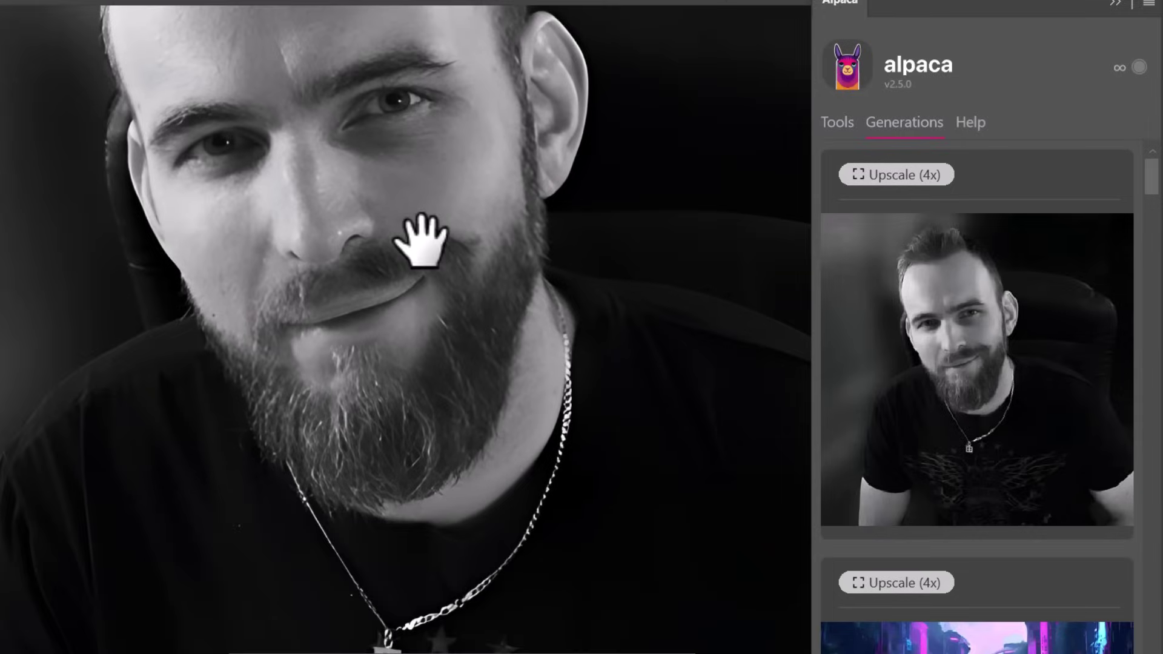
{"action": "left_click", "coordinate": [440, 319]}
{"action": "left_click_drag", "start_coordinate": [440, 319], "coordinate": [435, 310]}
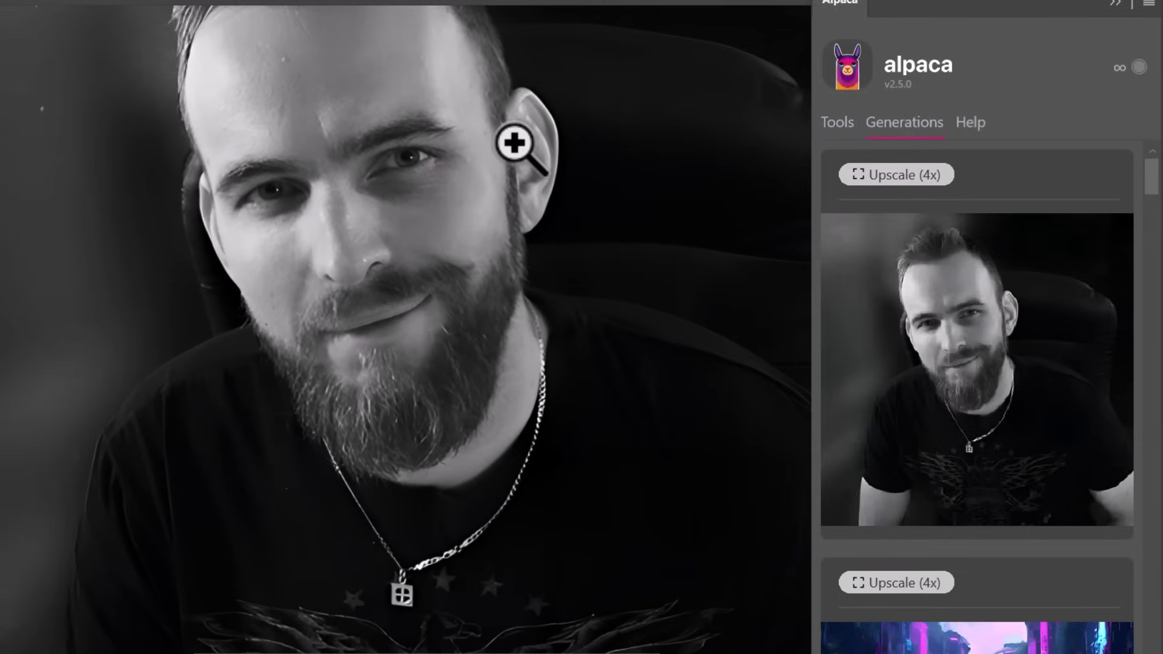
{"action": "left_click_drag", "start_coordinate": [488, 176], "coordinate": [498, 230]}
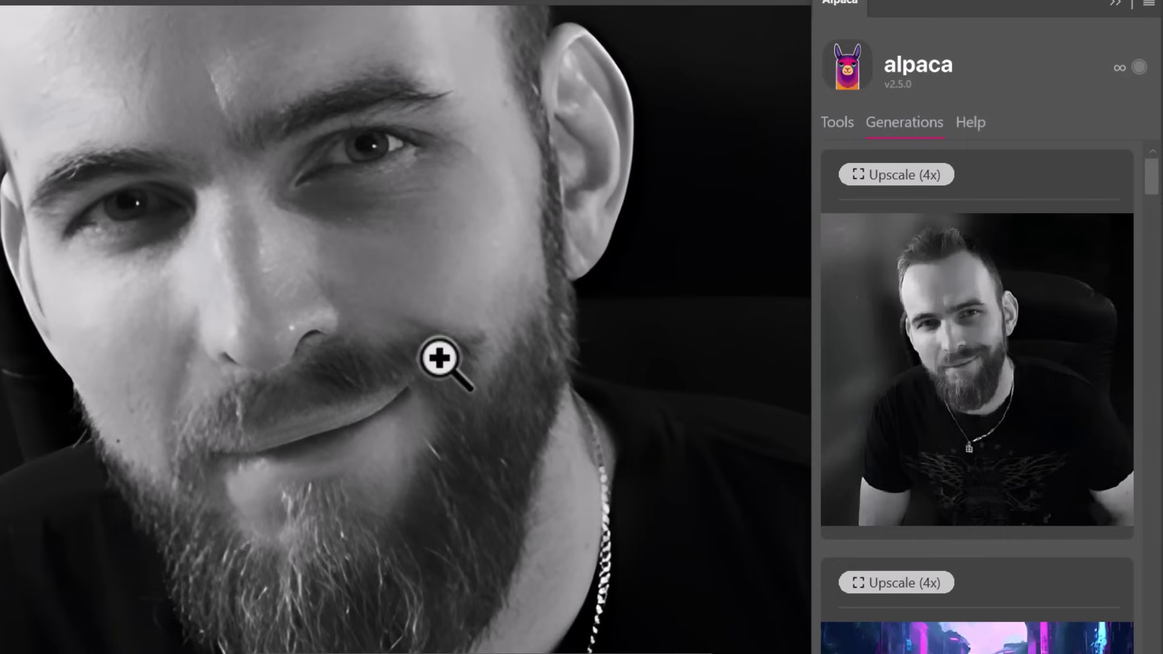
{"action": "left_click_drag", "start_coordinate": [438, 341], "coordinate": [413, 339]}
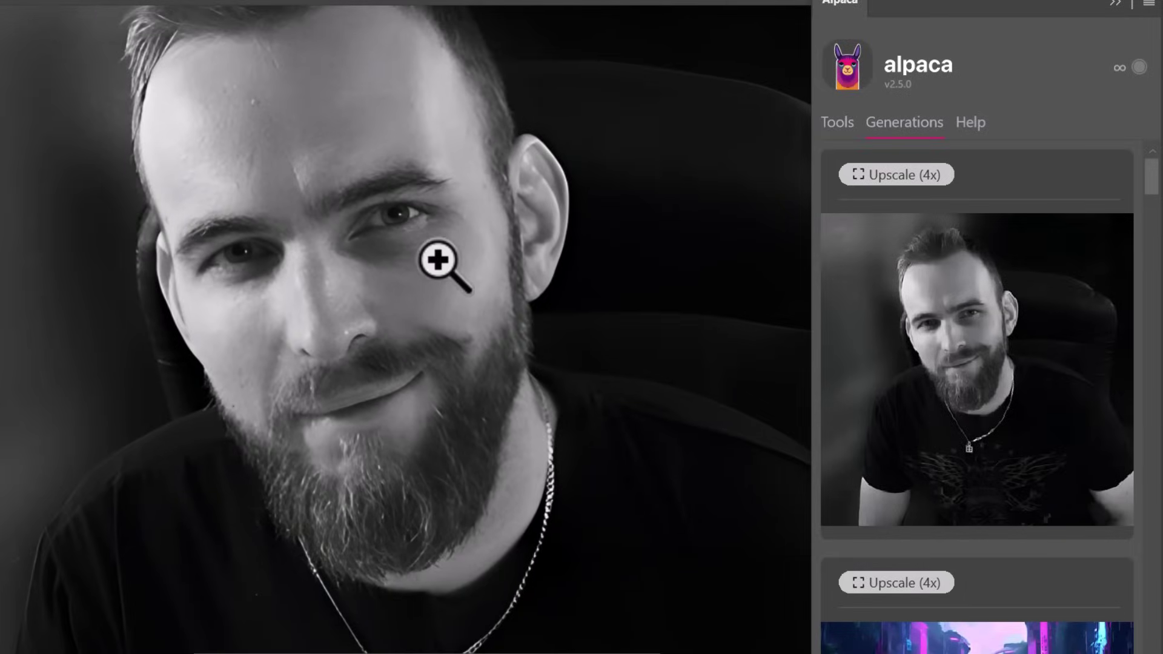
{"action": "left_click_drag", "start_coordinate": [319, 229], "coordinate": [367, 251]}
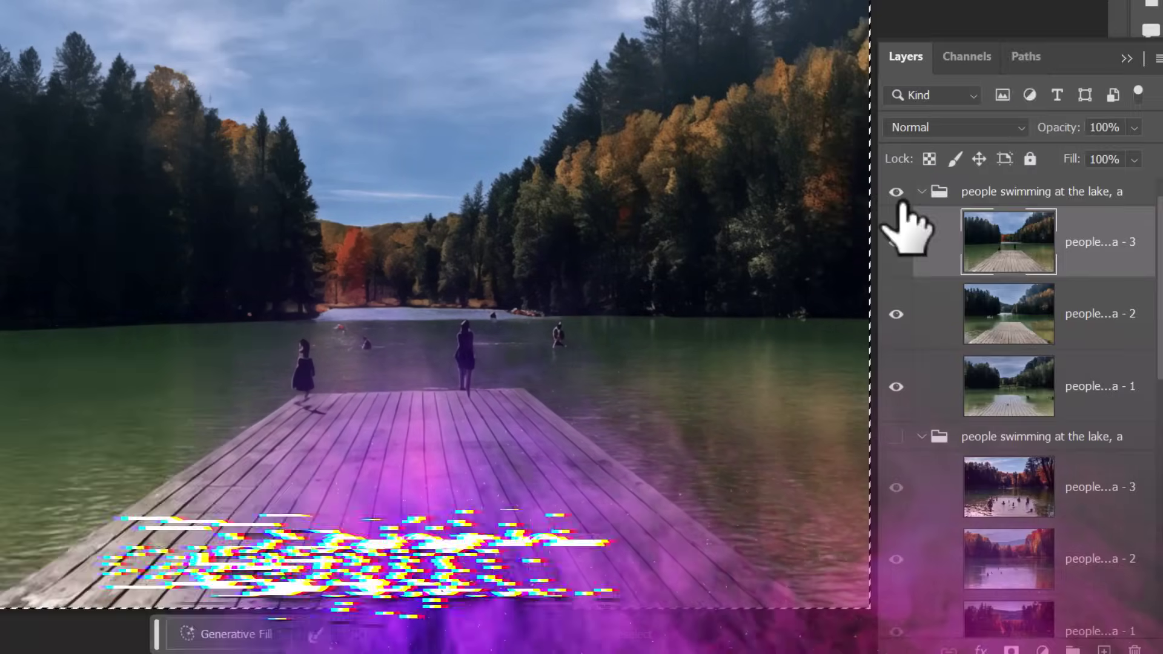
- Hide the top swimming group, select Layer 1, and generate its Alpaca depth map
{"action": "left_click", "coordinate": [896, 192]}
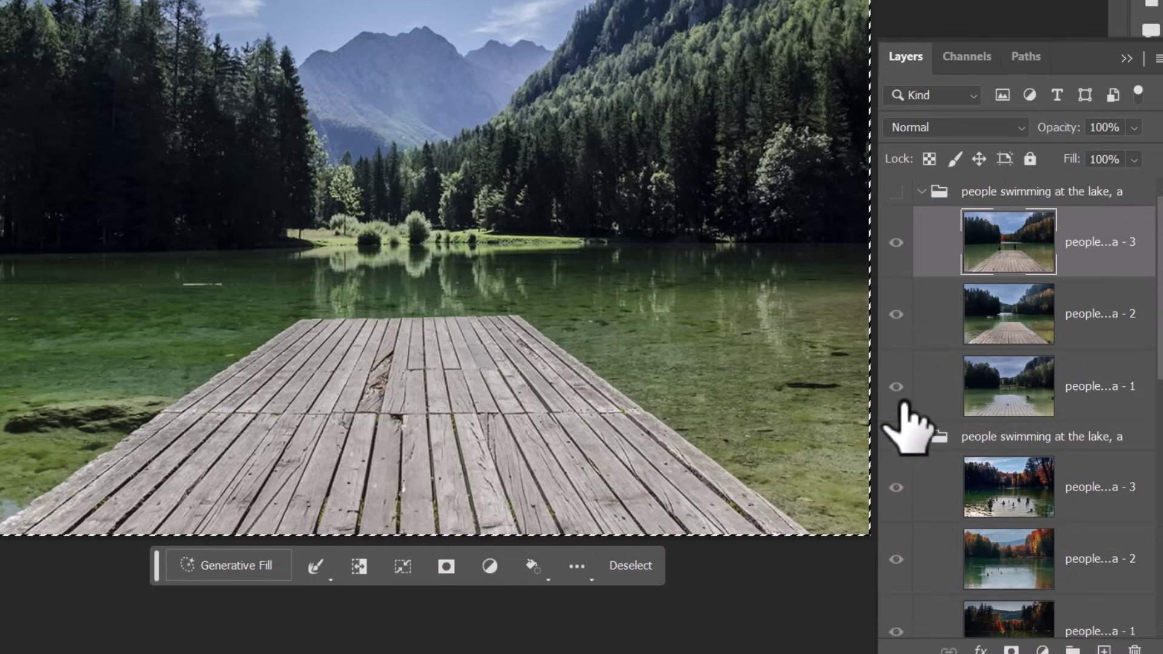
{"action": "scroll", "coordinate": [905, 404], "scroll_direction": "down", "scroll_amount": 6}
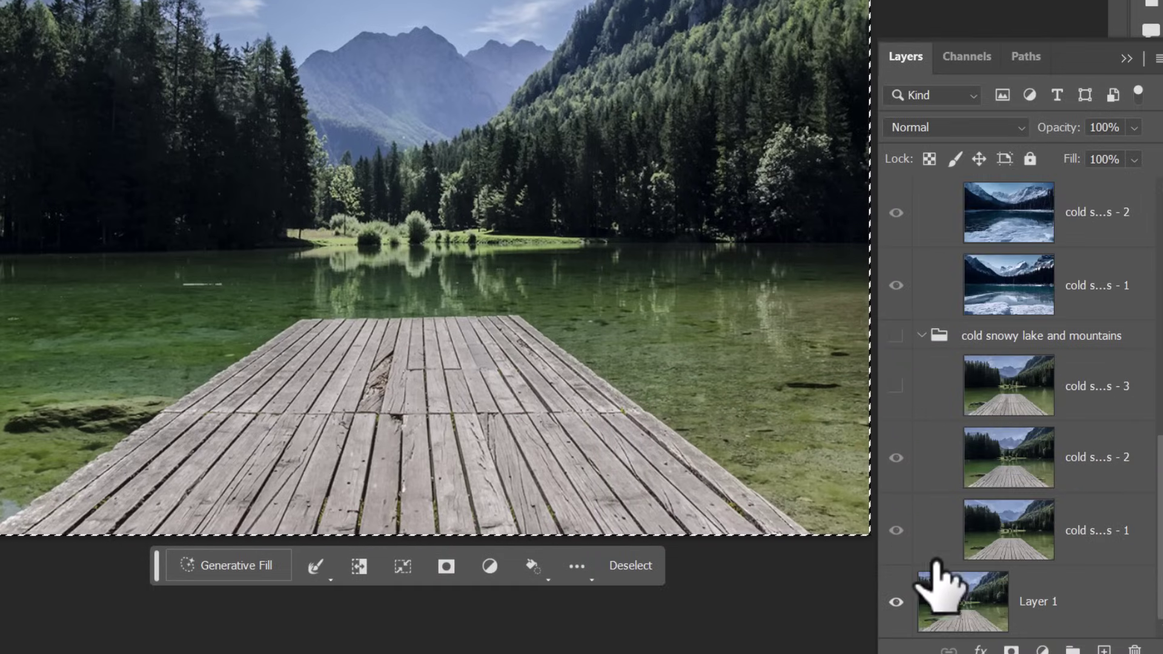
{"action": "left_click", "coordinate": [948, 603]}
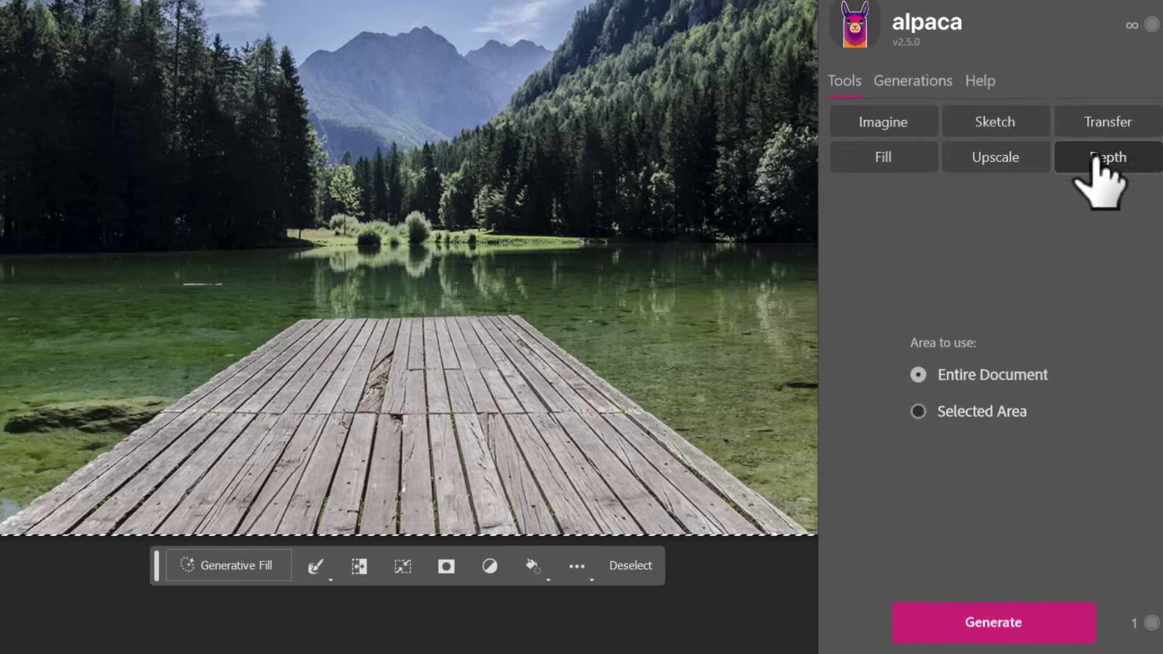
{"action": "left_click", "coordinate": [1108, 158]}
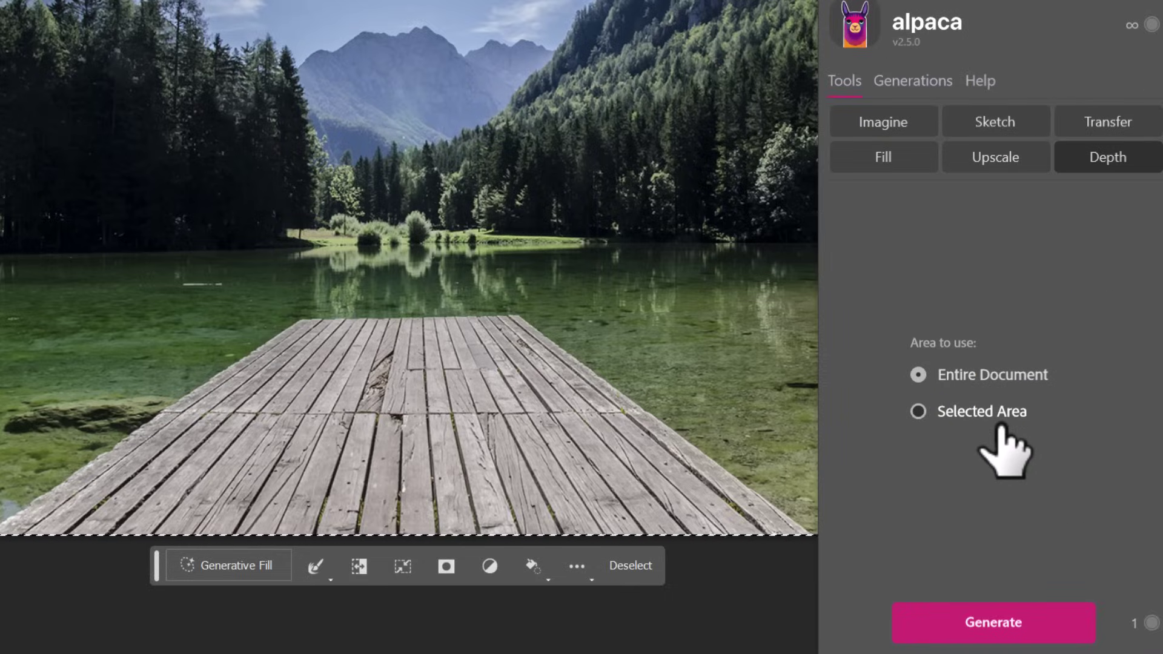
{"action": "left_click", "coordinate": [999, 627]}
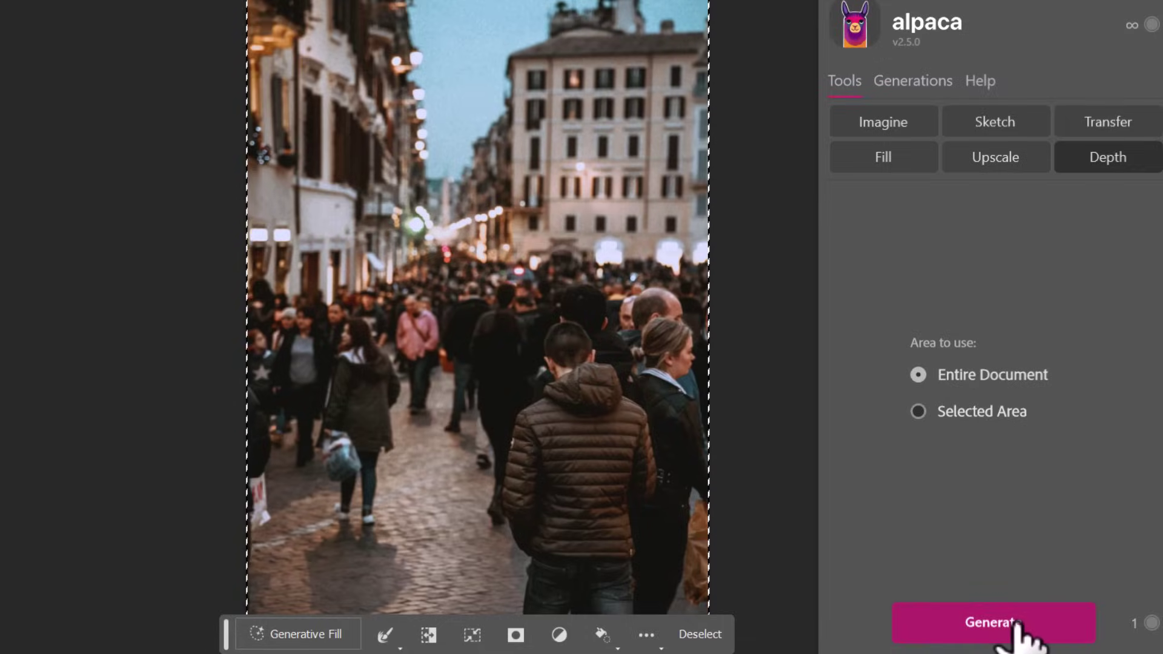
{"action": "left_click", "coordinate": [1017, 624]}
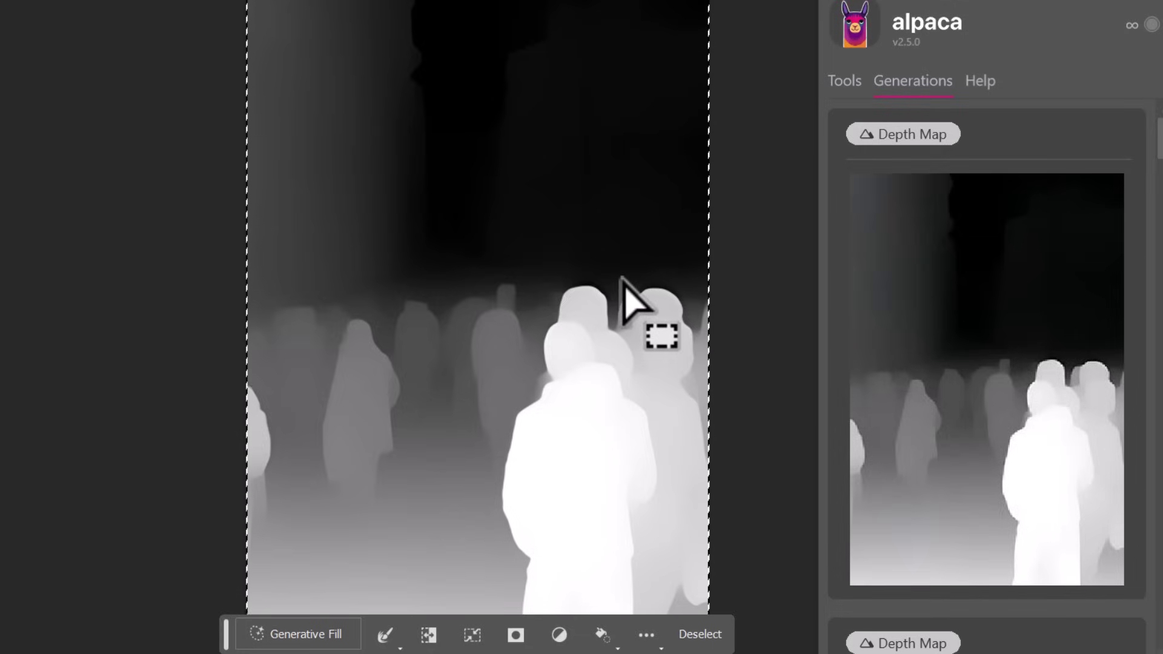
- Hide the depth map and load it as a selection on the crowd photo via Quick Mask
{"action": "left_click", "coordinate": [895, 228]}
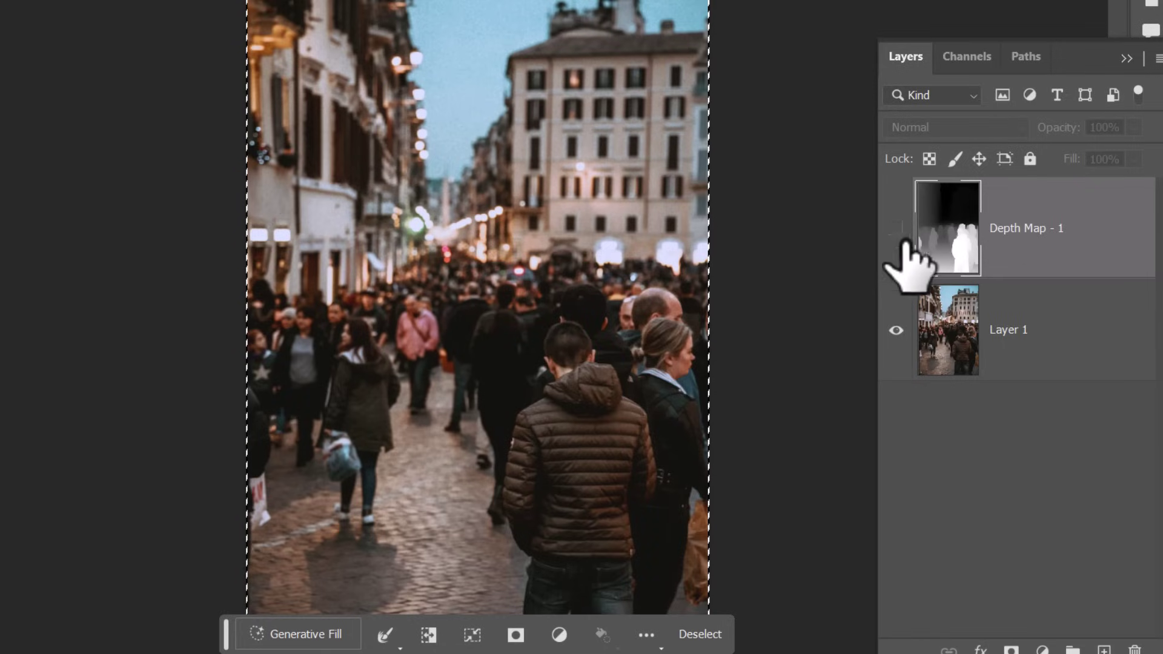
{"action": "left_click", "coordinate": [998, 332]}
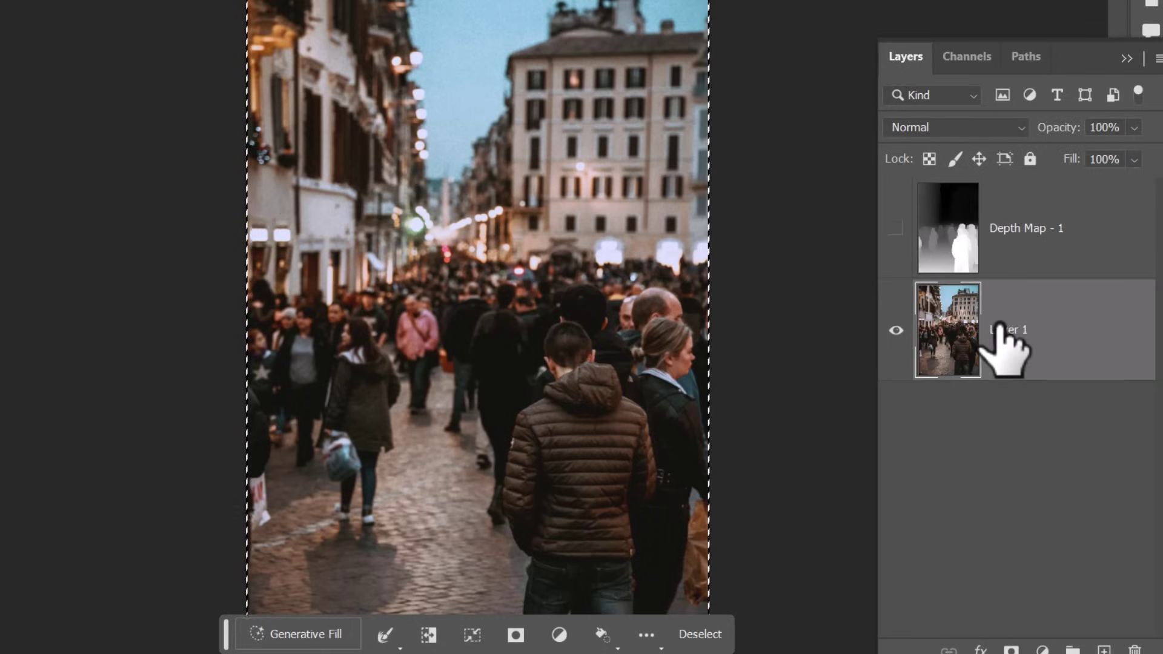
{"action": "key", "text": "q"}
{"action": "key", "text": "ctrl+v"}
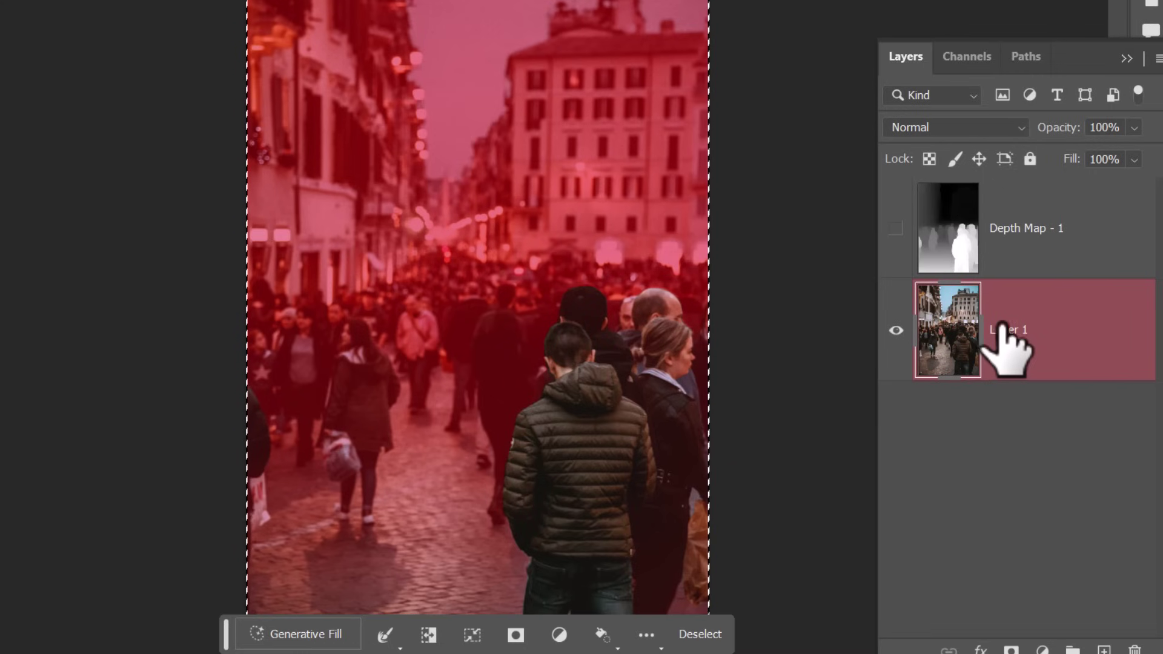
{"action": "key", "text": "q"}
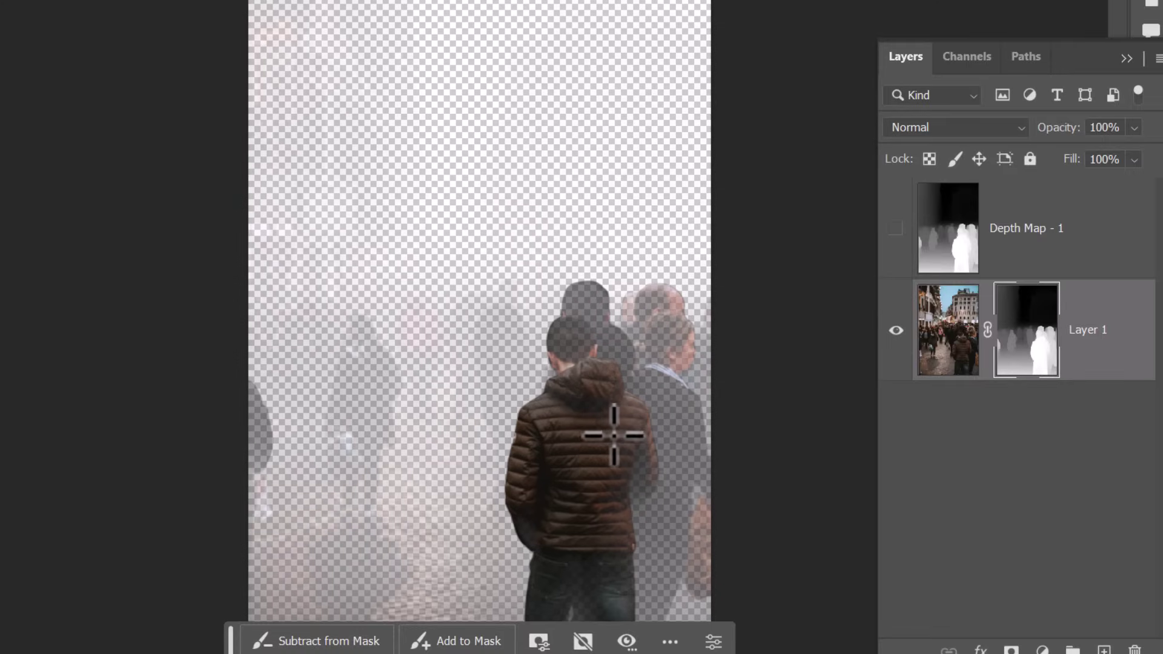
{"action": "left_click", "coordinate": [576, 418]}
{"action": "left_click", "coordinate": [662, 631]}
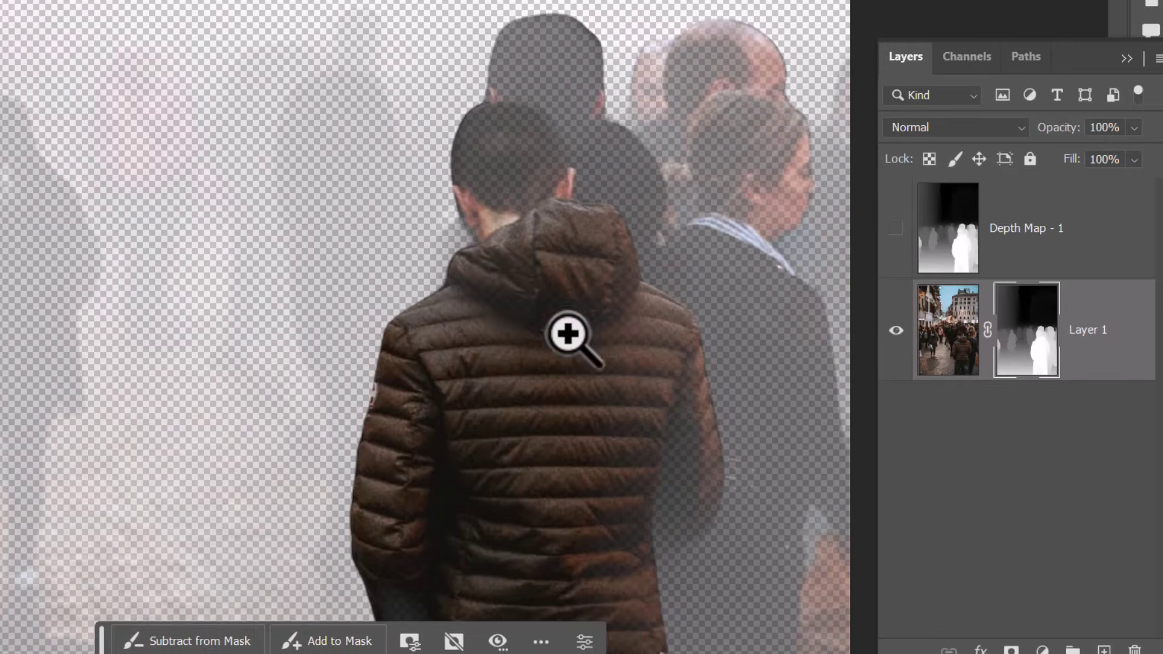
{"action": "left_click", "coordinate": [599, 212]}
{"action": "key", "text": "ctrl+minus"}
{"action": "key", "text": "ctrl+minus"}
{"action": "key", "text": "ctrl+minus"}
{"action": "left_click_drag", "start_coordinate": [506, 72], "coordinate": [514, 229]}
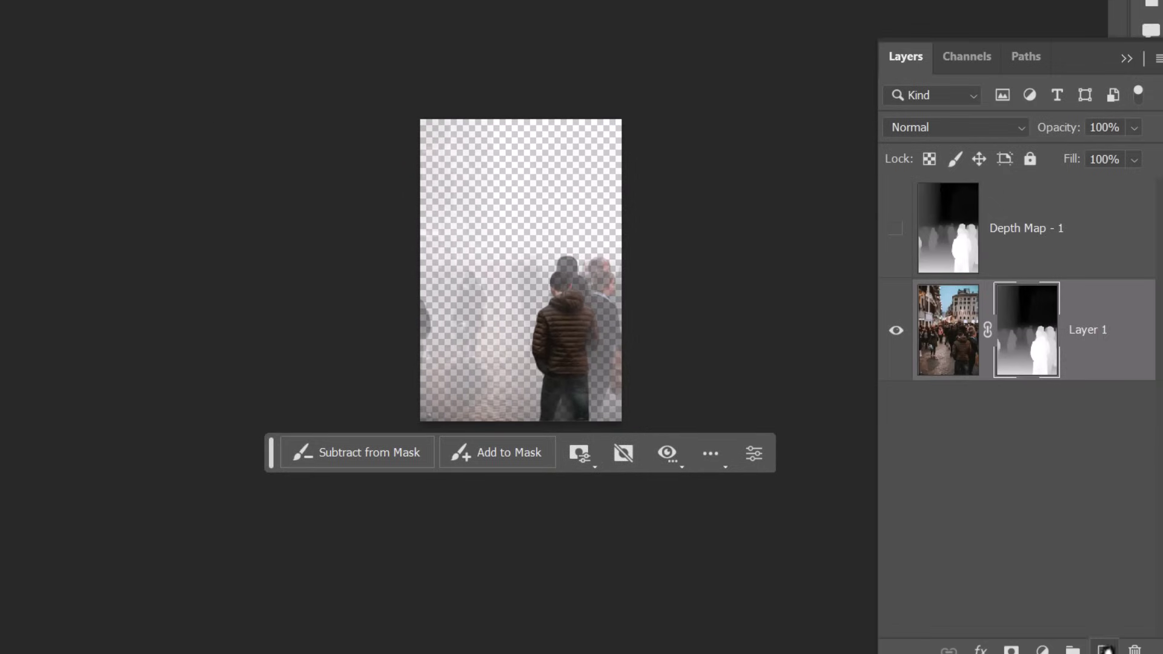
- Add a new Layer 2 beneath the crowd photo filled with bright green 00ff12
{"action": "key", "text": "ctrl+shift+alt+n"}
{"action": "left_click_drag", "start_coordinate": [1059, 337], "coordinate": [1064, 482]}
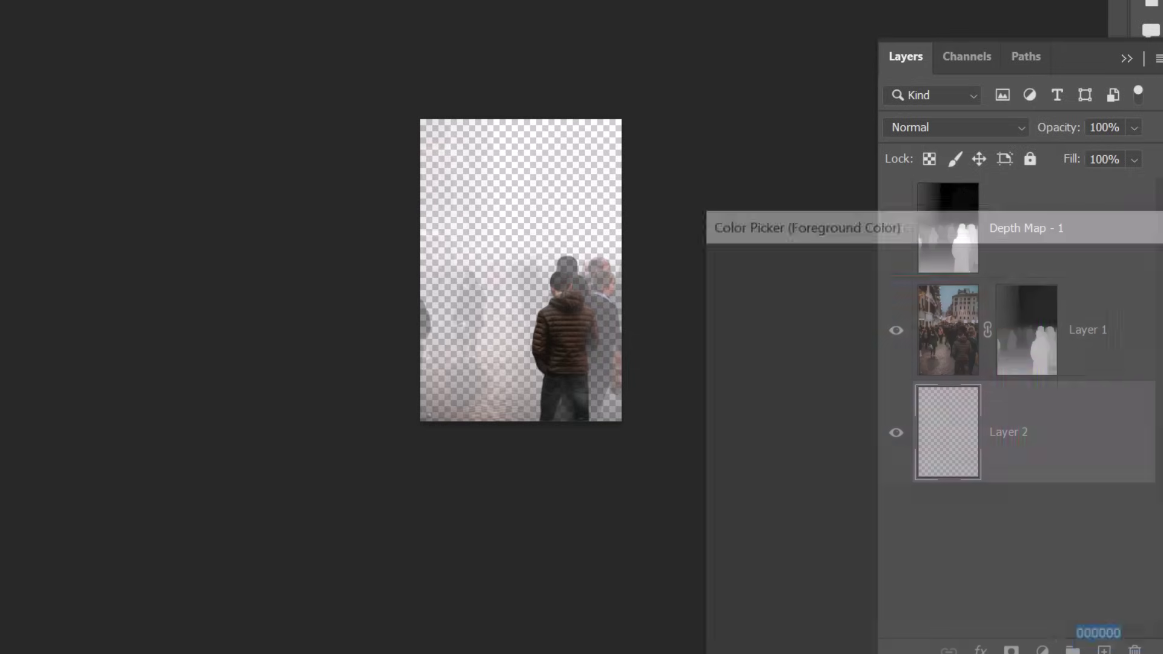
{"action": "type", "text": "00ff12"}
{"action": "key", "text": "Return"}
{"action": "key", "text": "g"}
{"action": "left_click", "coordinate": [583, 365]}
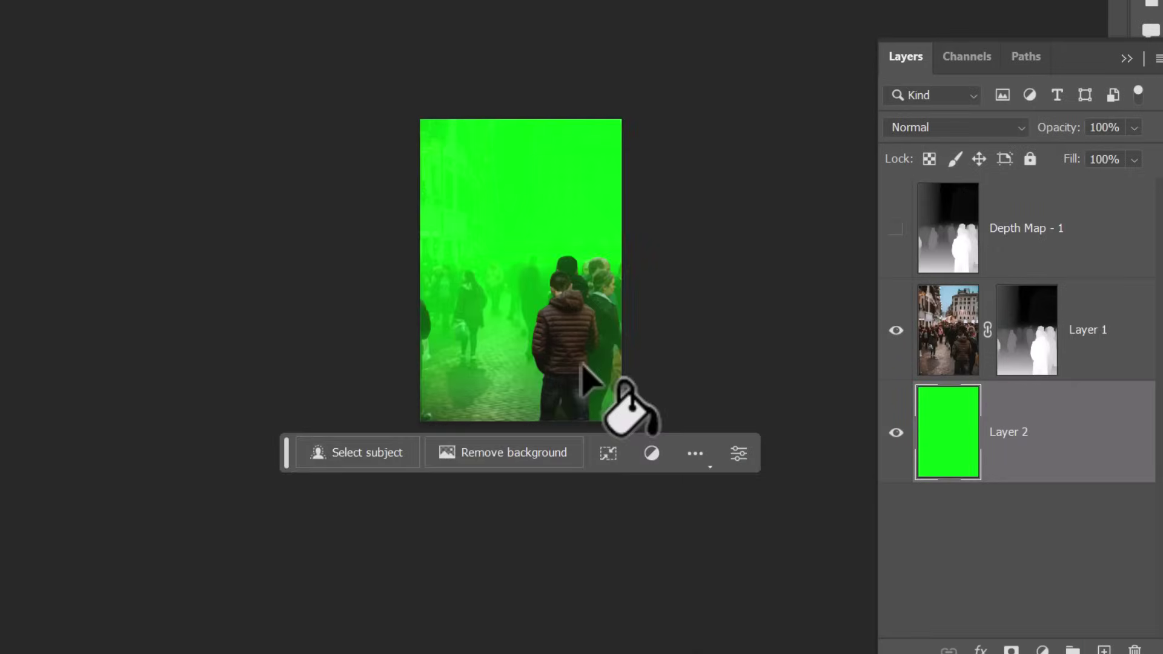
{"action": "scroll", "coordinate": [582, 365], "scroll_direction": "up", "scroll_amount": 3}
{"action": "scroll", "coordinate": [592, 252], "scroll_direction": "up", "scroll_amount": 1}
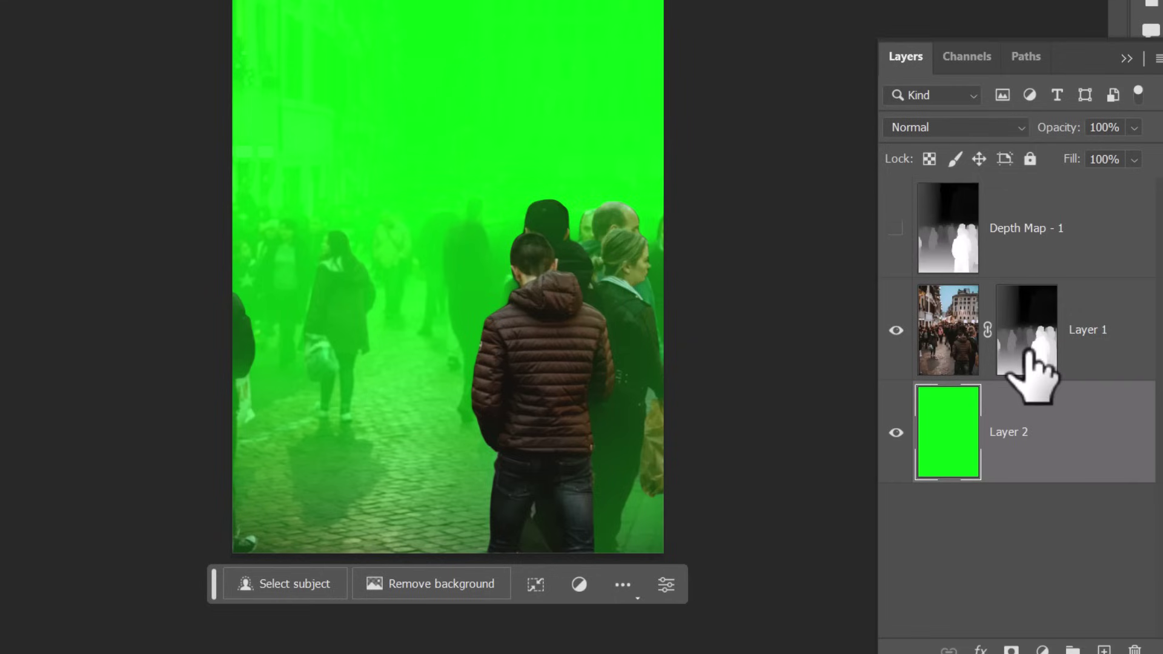
{"action": "left_click", "coordinate": [1029, 356]}
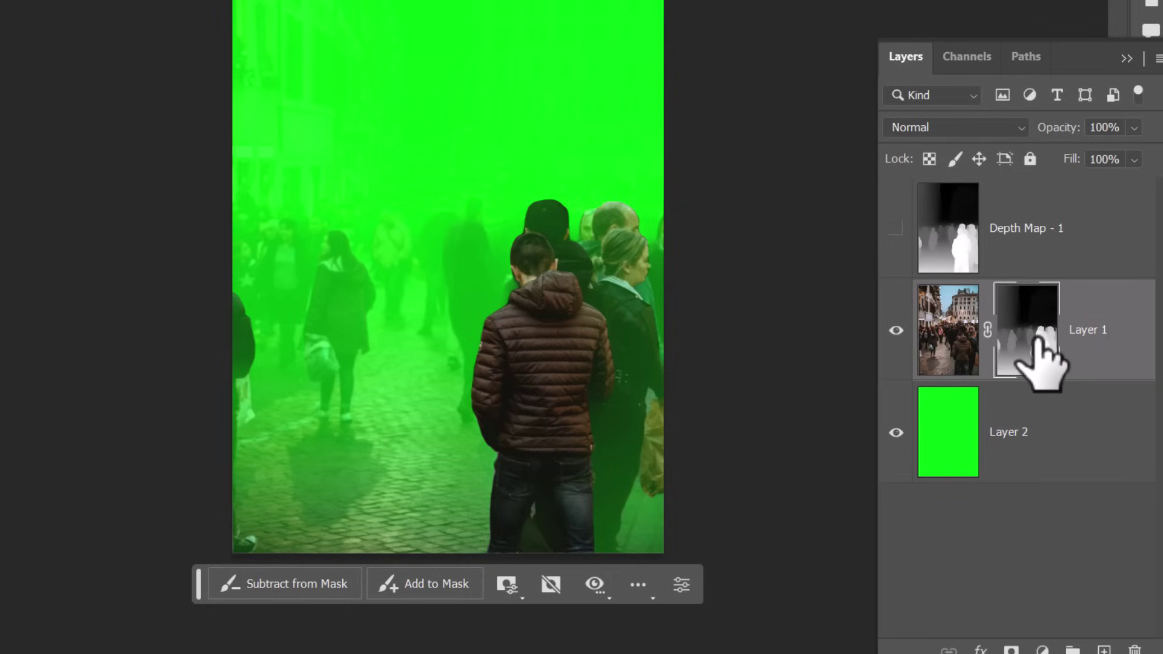
- Tighten Layer 1's mask with Levels (white point 196, raised black point) and make Layer 2 grey
{"action": "key", "text": "ctrl+l"}
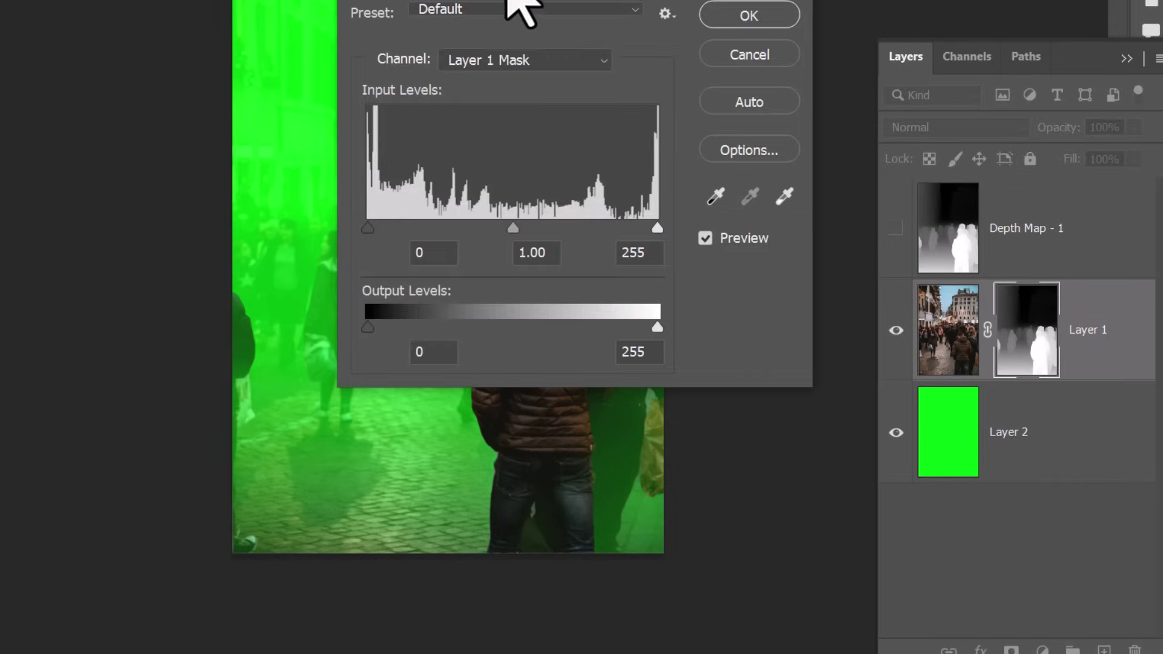
{"action": "left_click_drag", "start_coordinate": [508, 1], "coordinate": [319, 233]}
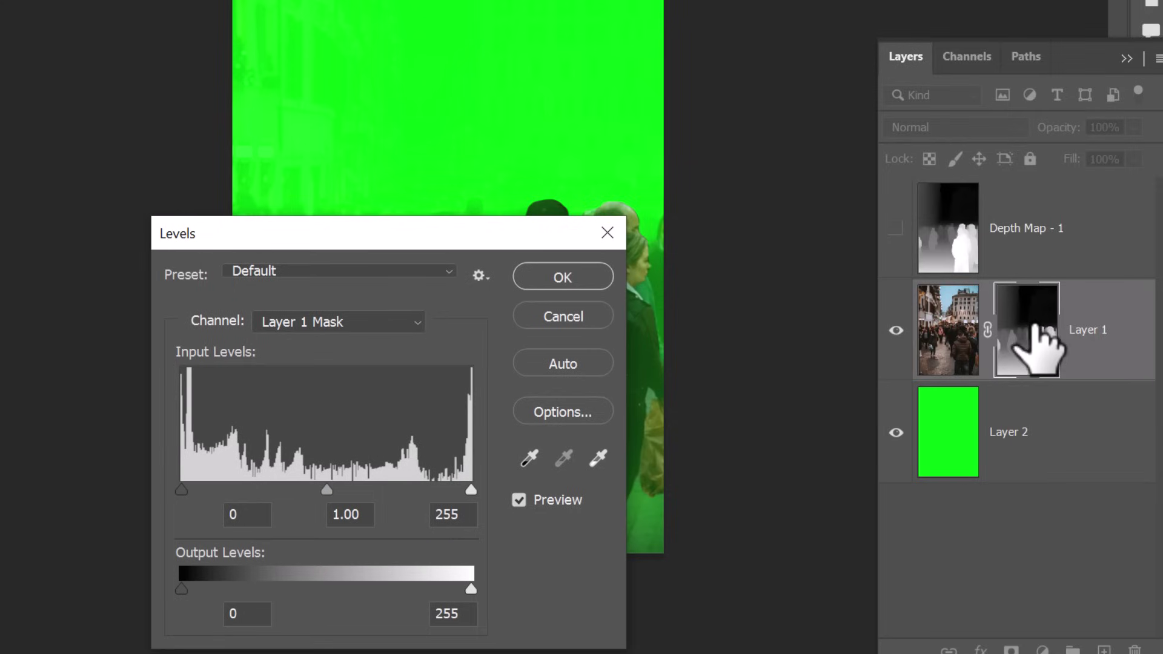
{"action": "left_click_drag", "start_coordinate": [465, 234], "coordinate": [1007, 128]}
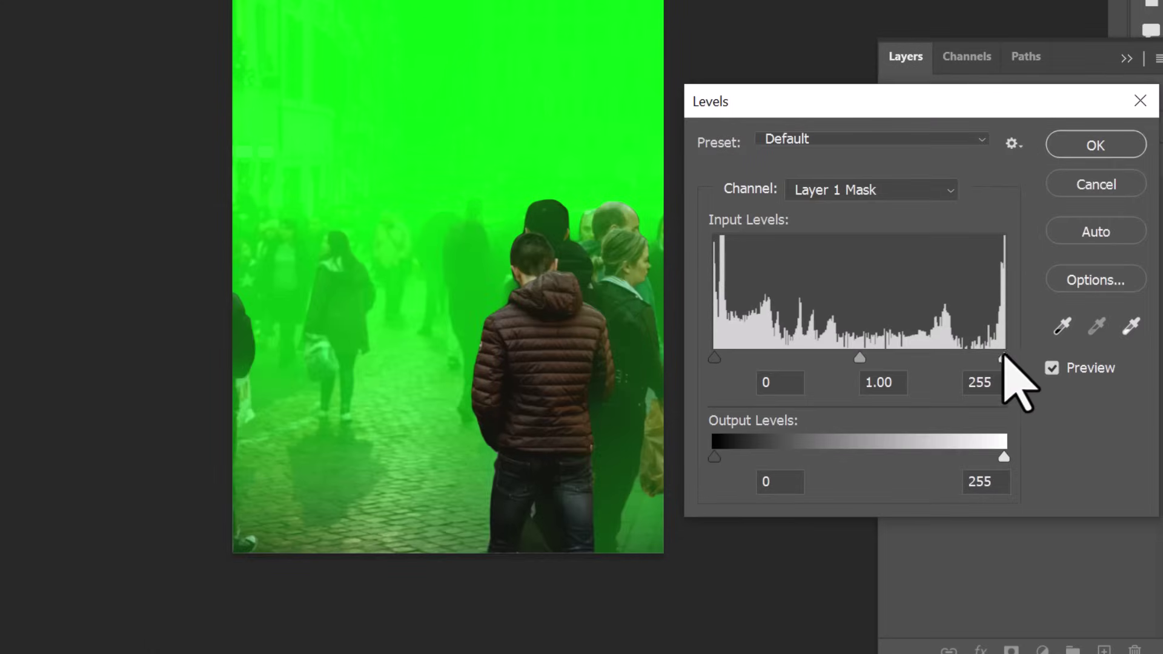
{"action": "left_click_drag", "start_coordinate": [1003, 357], "coordinate": [936, 357]}
{"action": "left_click_drag", "start_coordinate": [714, 357], "coordinate": [764, 349]}
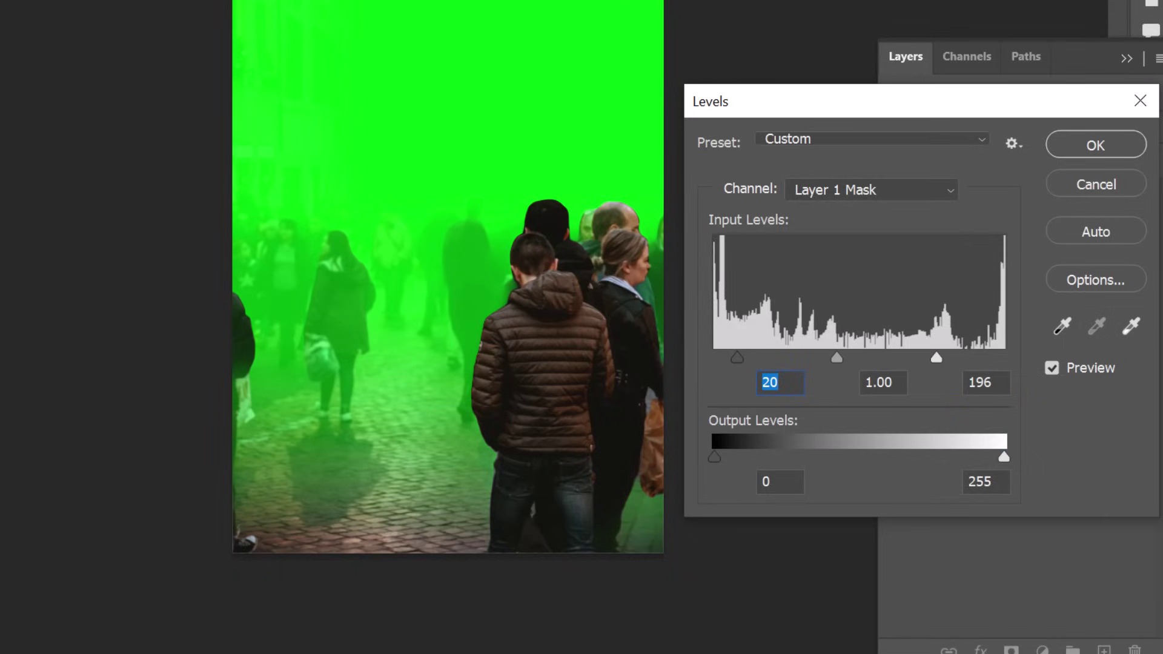
{"action": "left_click", "coordinate": [1091, 147]}
{"action": "left_click", "coordinate": [1092, 424]}
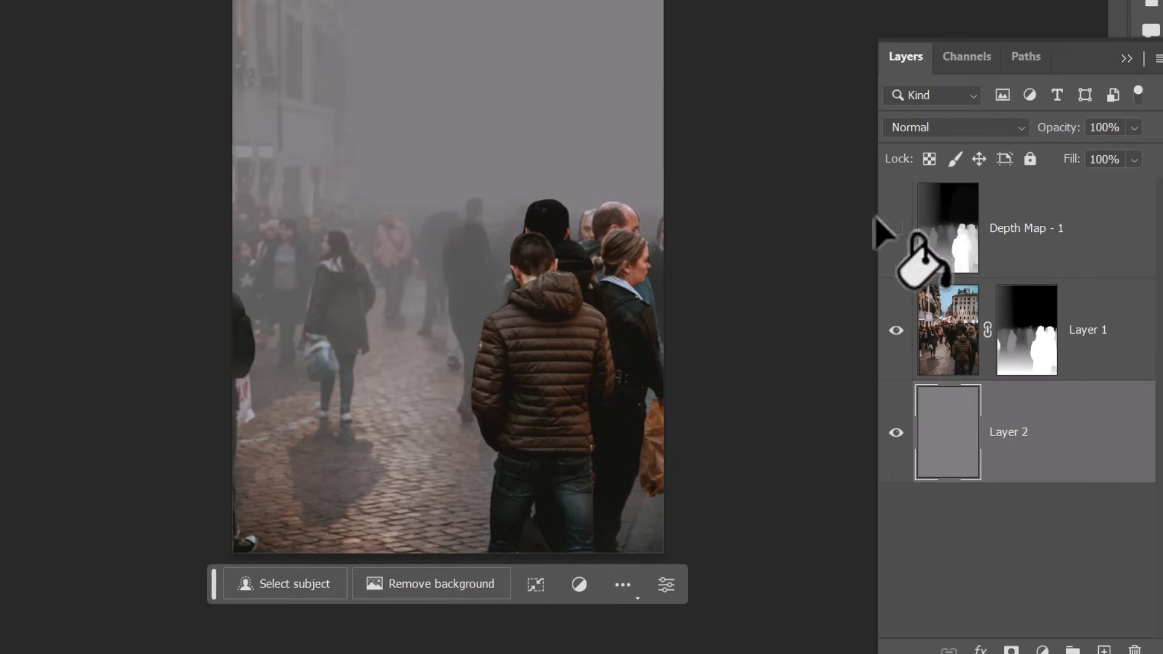
{"action": "left_click_drag", "start_coordinate": [1012, 252], "coordinate": [630, 303]}
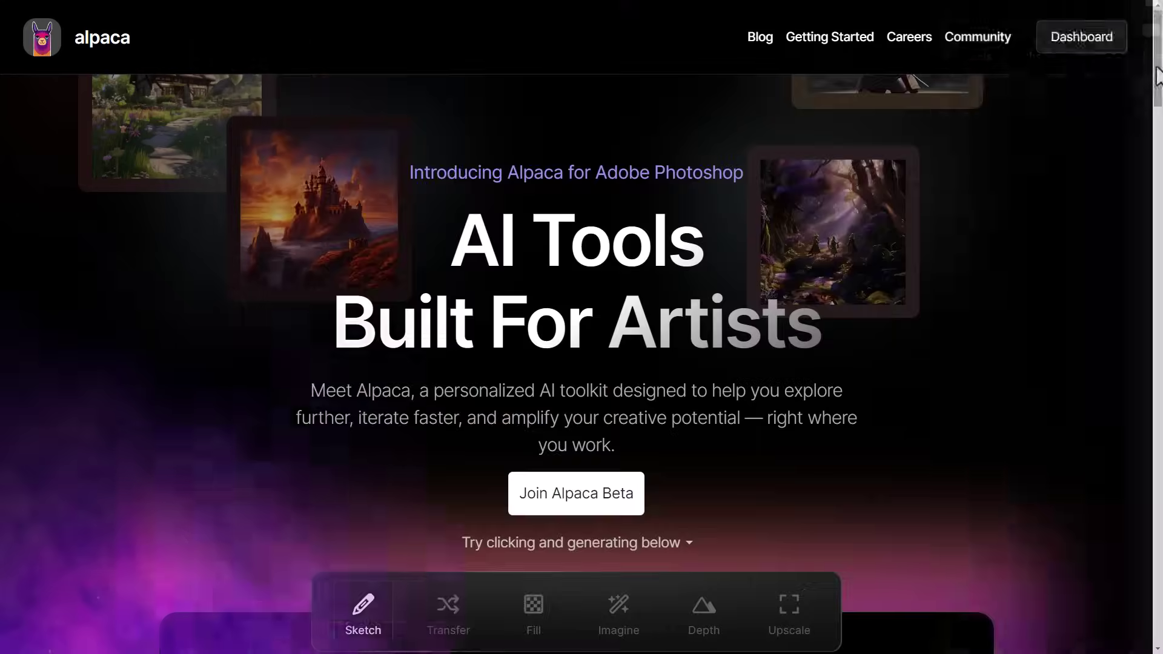
- Browse the Alpaca docs' Installing the Beta Plugin and Sketch tool pages
{"action": "scroll", "coordinate": [1157, 85], "scroll_direction": "down", "scroll_amount": 5}
{"action": "scroll", "coordinate": [1157, 115], "scroll_direction": "down", "scroll_amount": 2}
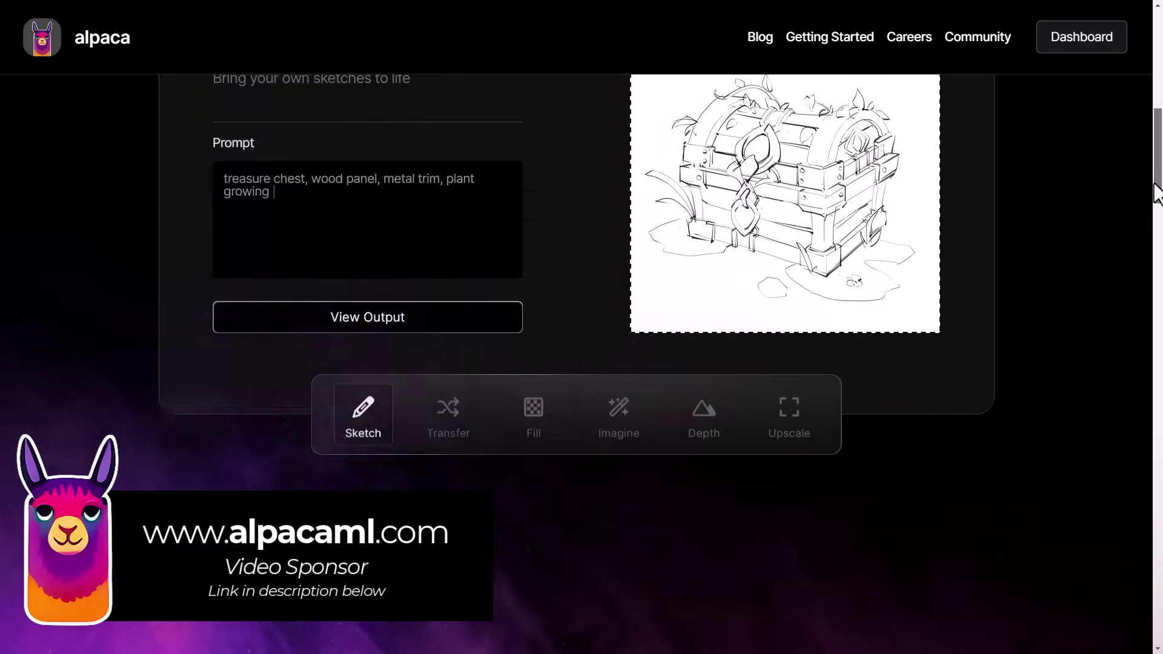
{"action": "left_click_drag", "start_coordinate": [1155, 193], "coordinate": [1143, 282]}
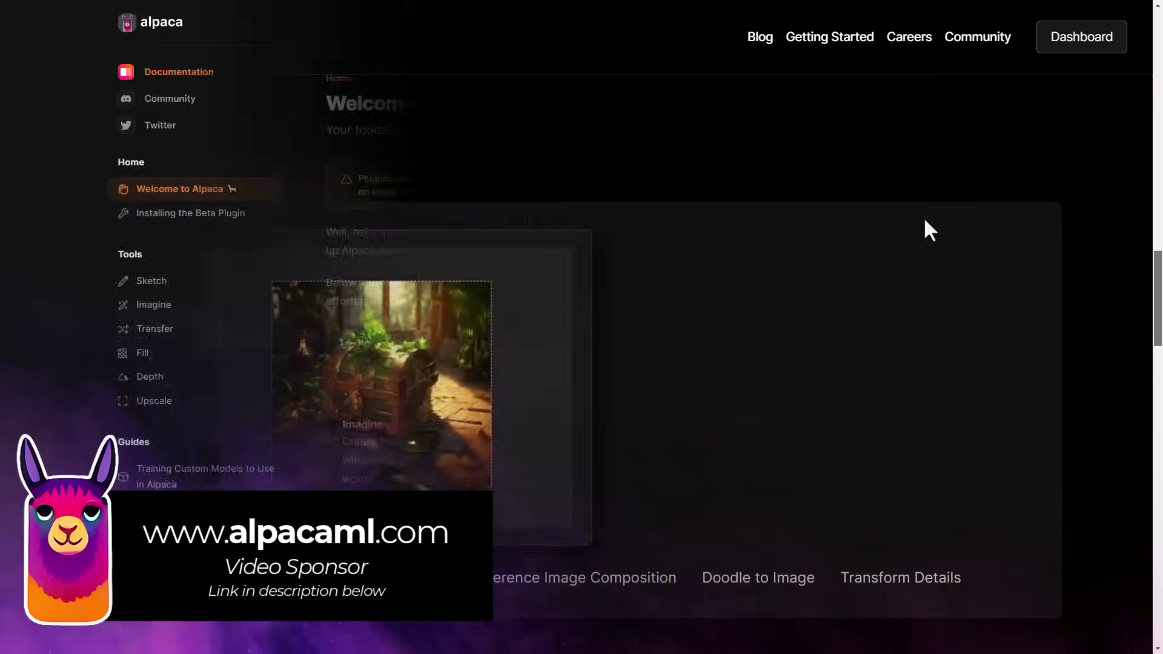
{"action": "left_click", "coordinate": [103, 245]}
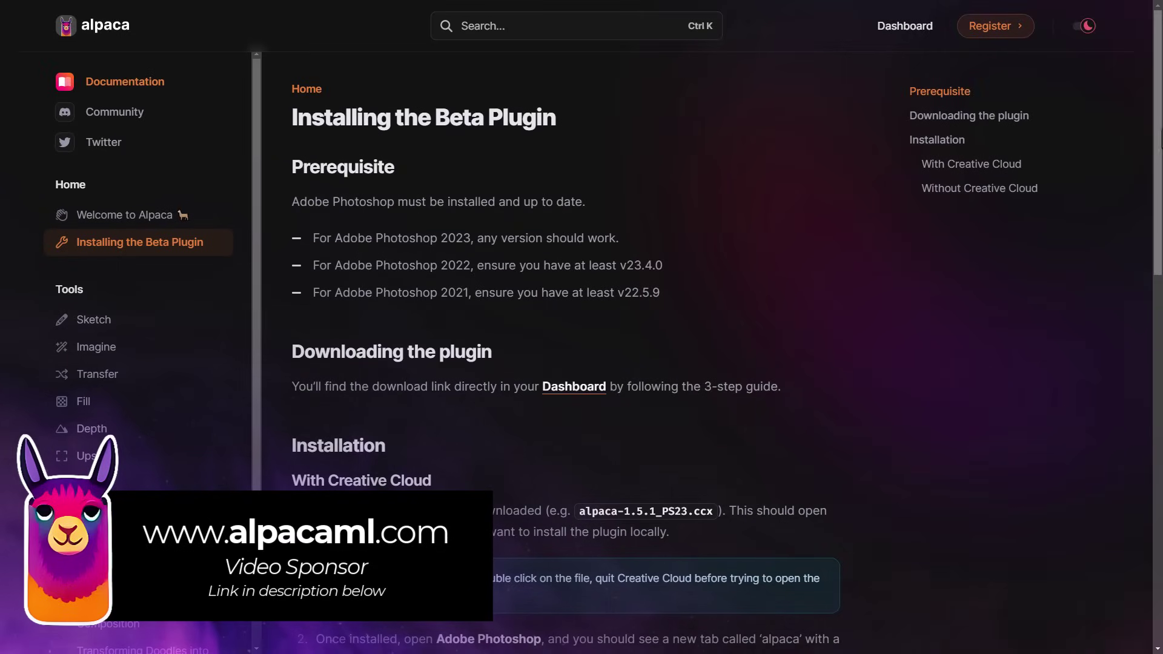
{"action": "scroll", "coordinate": [566, 363], "scroll_direction": "down", "scroll_amount": 10}
{"action": "left_click", "coordinate": [94, 319]}
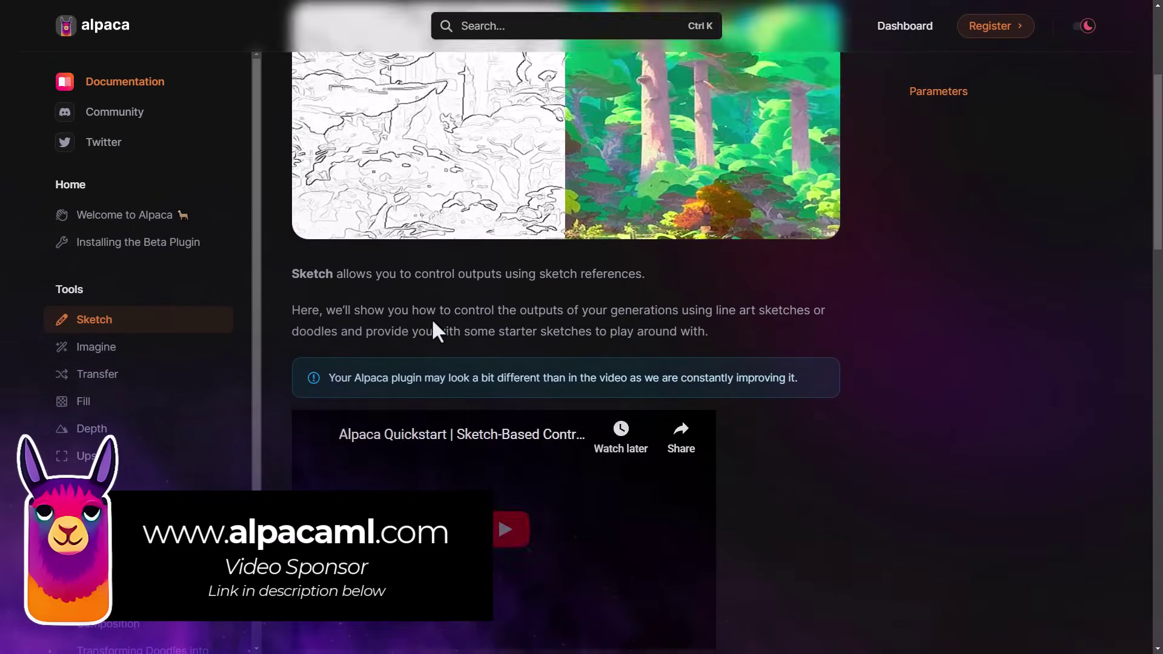
{"action": "scroll", "coordinate": [432, 318], "scroll_direction": "down", "scroll_amount": 4}
- Read through the Transfer, Fill and Depth tool documentation pages
{"action": "left_click", "coordinate": [95, 374]}
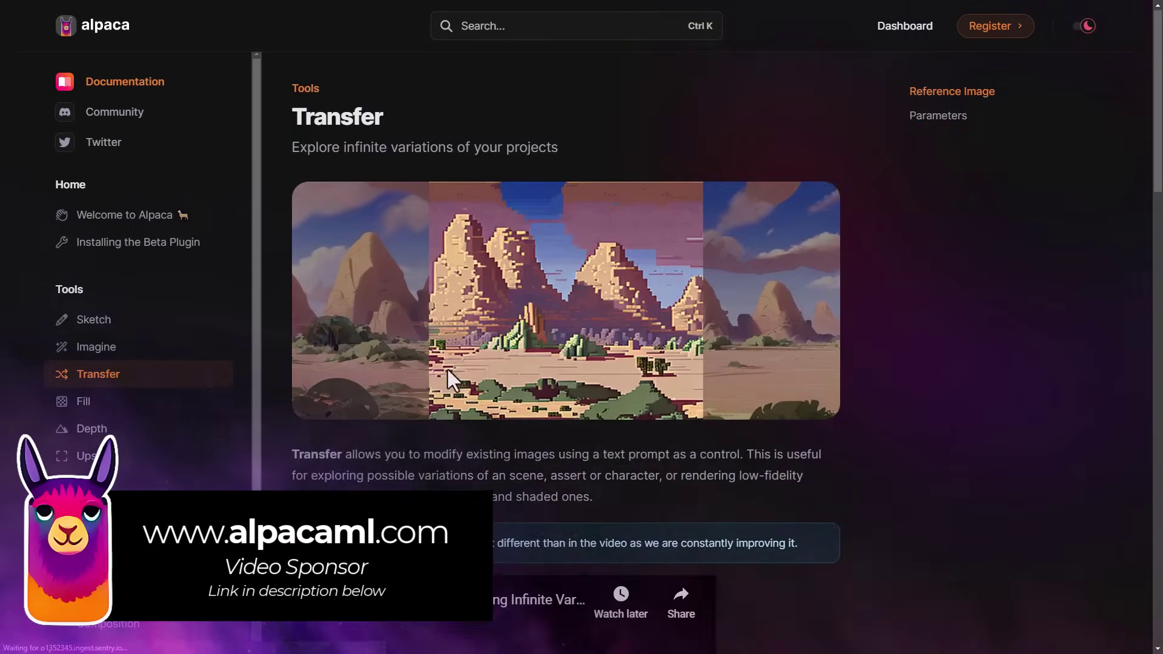
{"action": "scroll", "coordinate": [448, 379], "scroll_direction": "down", "scroll_amount": 10}
{"action": "left_click", "coordinate": [84, 401]}
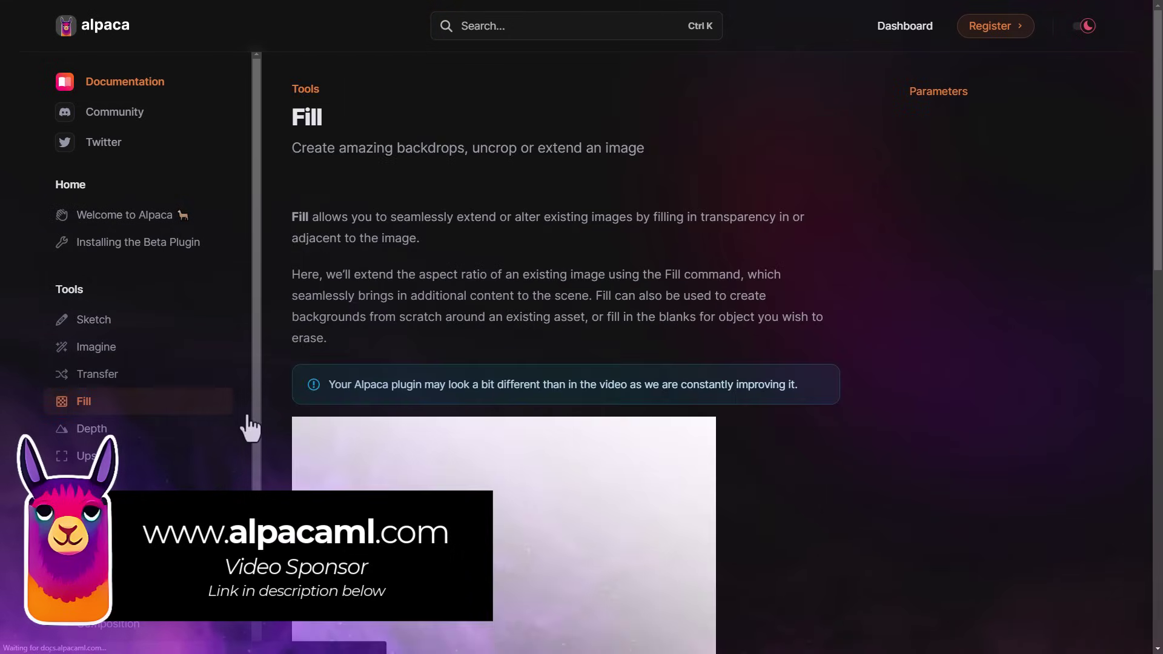
{"action": "scroll", "coordinate": [493, 403], "scroll_direction": "down", "scroll_amount": 11}
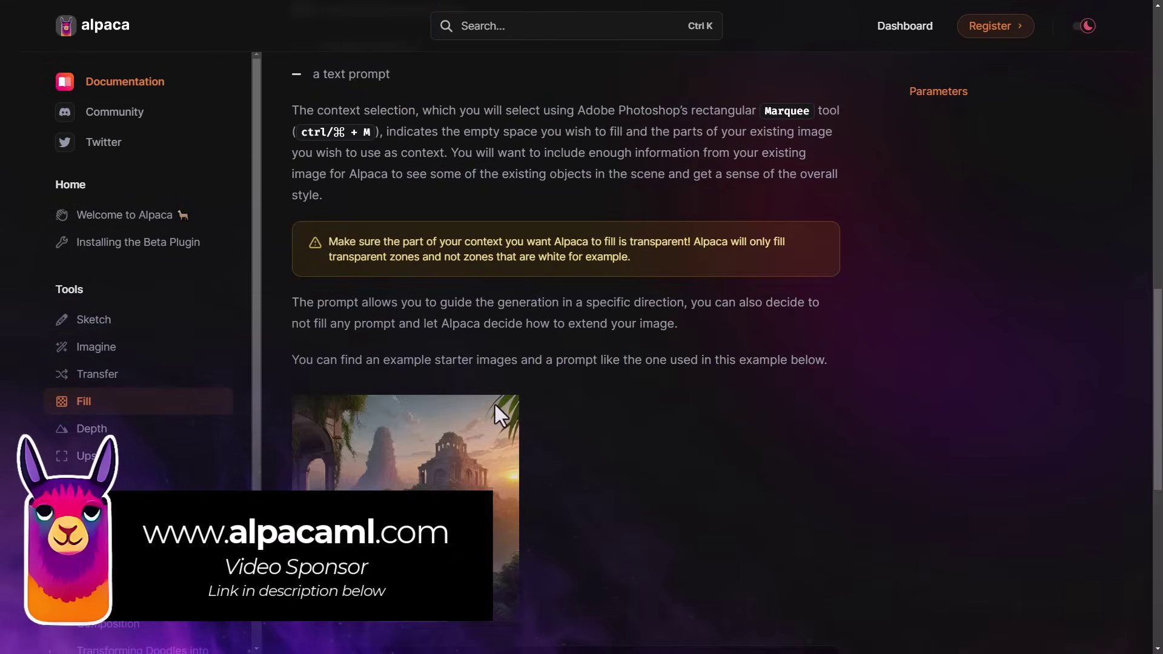
{"action": "scroll", "coordinate": [493, 403], "scroll_direction": "up", "scroll_amount": 6}
{"action": "scroll", "coordinate": [495, 404], "scroll_direction": "down", "scroll_amount": 7}
{"action": "left_click", "coordinate": [91, 428]}
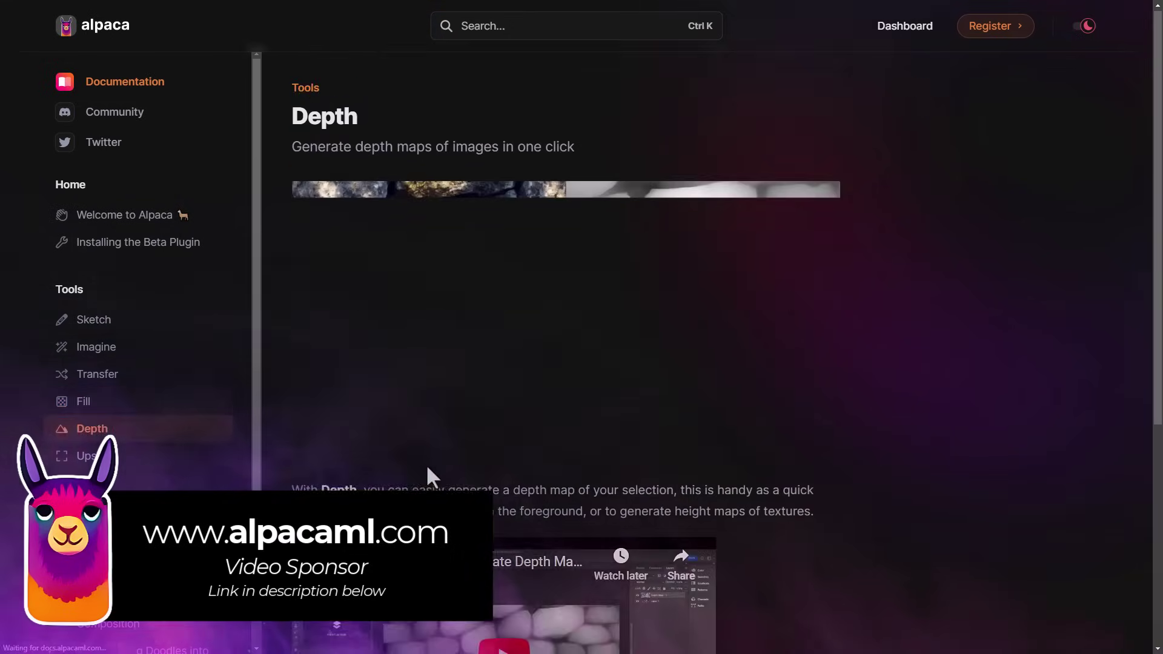
{"action": "scroll", "coordinate": [426, 464], "scroll_direction": "down", "scroll_amount": 5}
- View the Training Custom Models guide, then go back to Welcome to Alpaca
{"action": "left_click", "coordinate": [163, 473]}
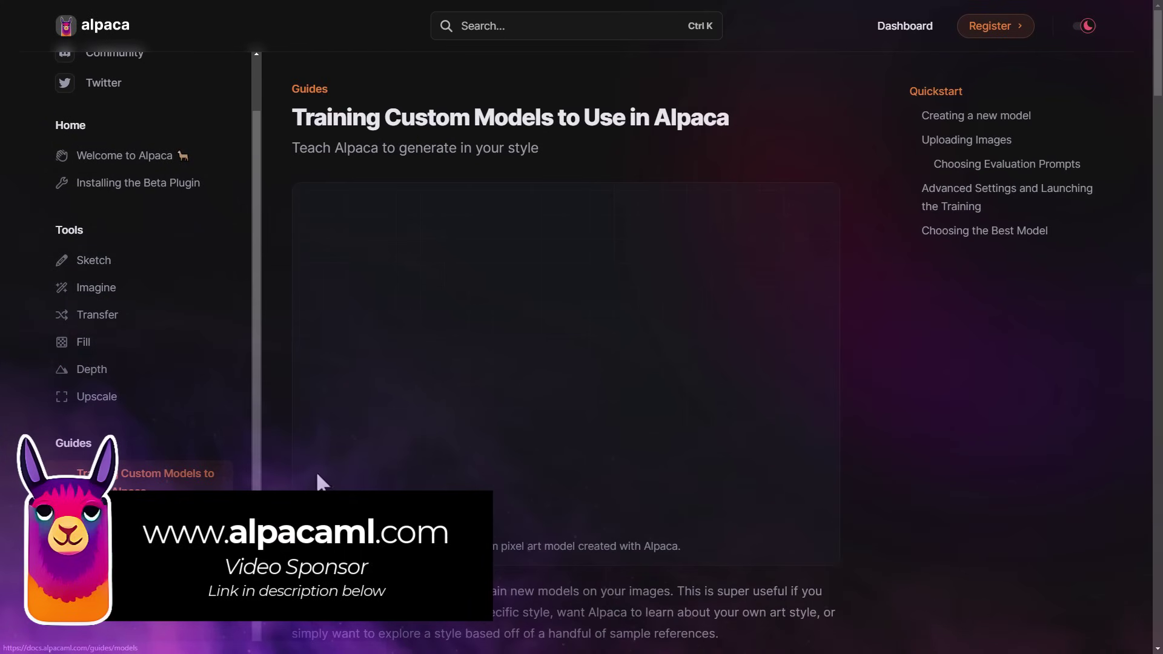
{"action": "scroll", "coordinate": [687, 486], "scroll_direction": "down", "scroll_amount": 20}
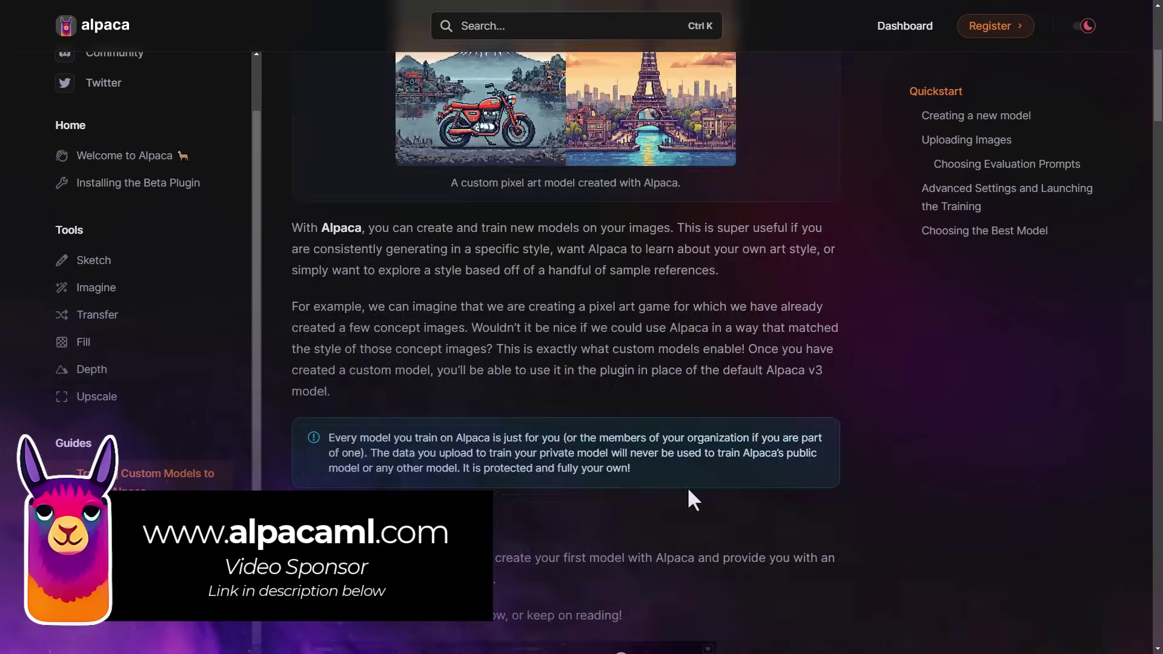
{"action": "scroll", "coordinate": [687, 487], "scroll_direction": "up", "scroll_amount": 20}
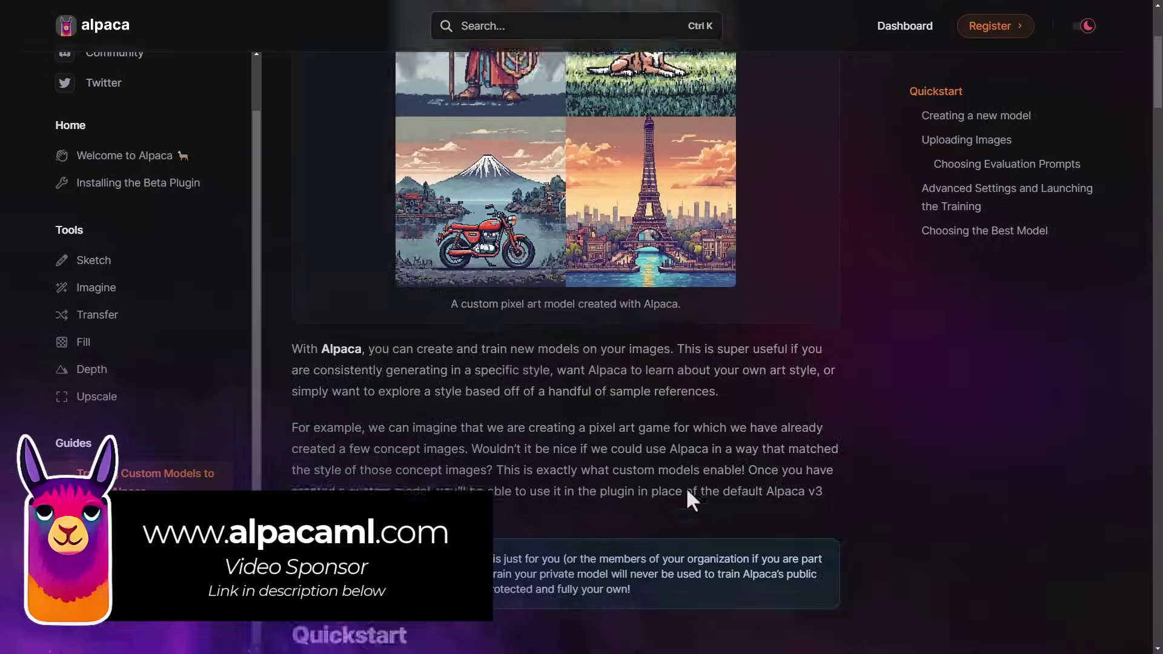
{"action": "left_click", "coordinate": [128, 158]}
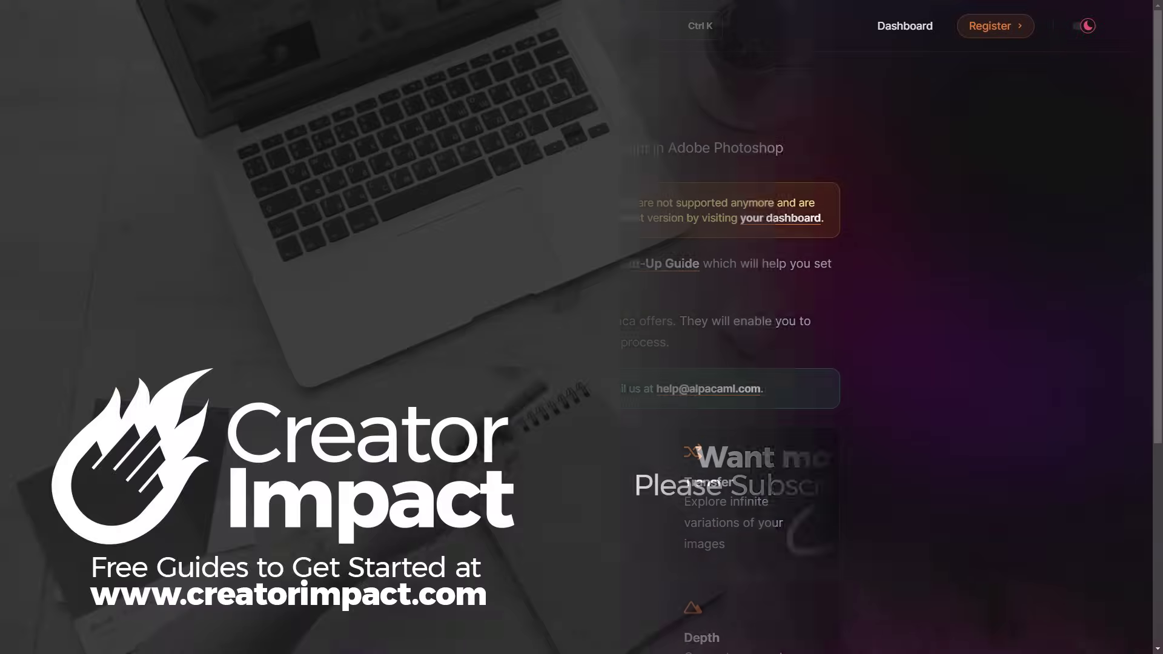